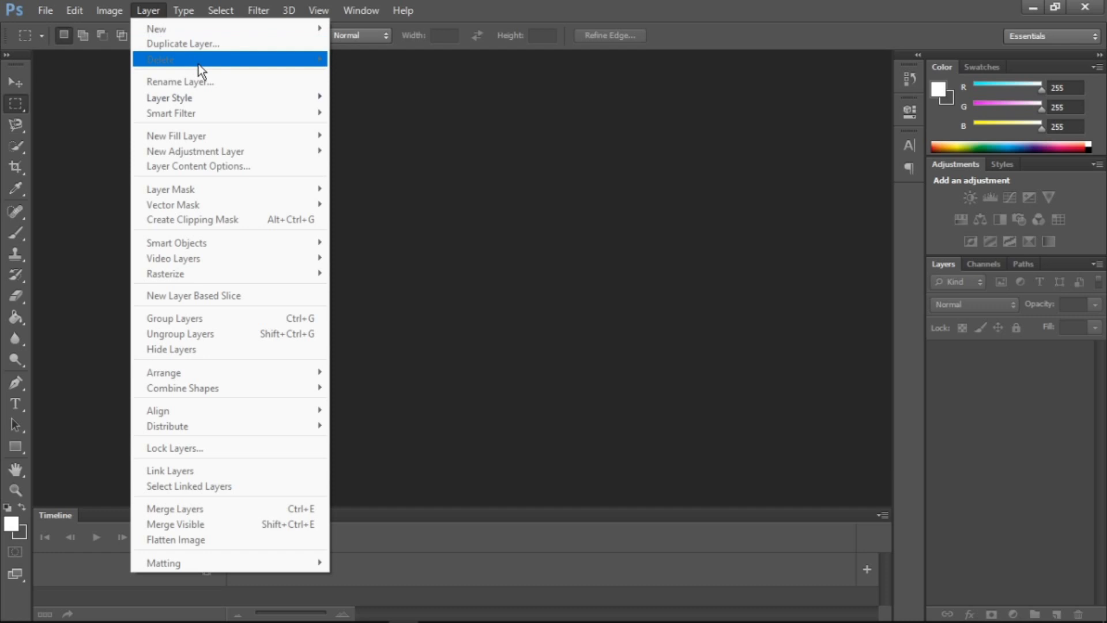
# - Open the image 321142 from the Downloads folder
pyautogui.click(437, 158)
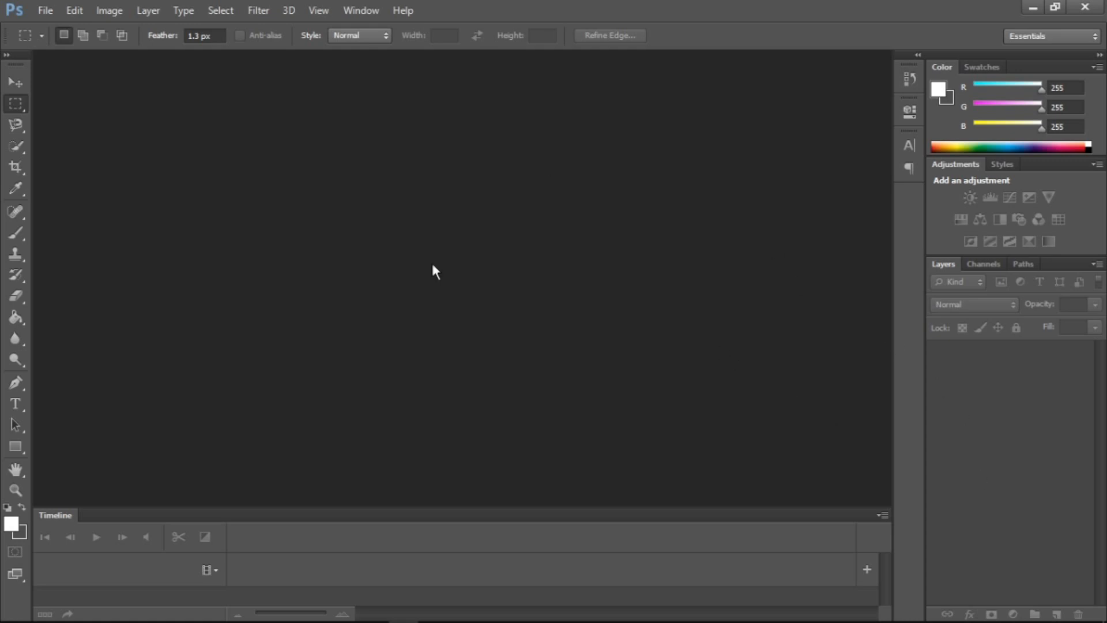
pyautogui.click(45, 10)
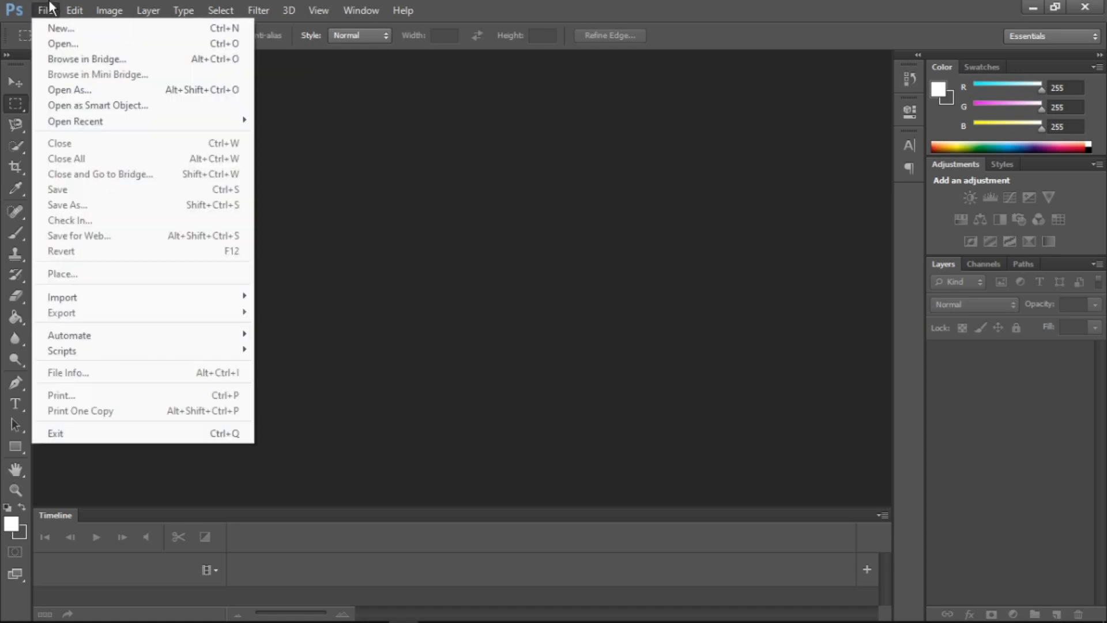
pyautogui.click(61, 44)
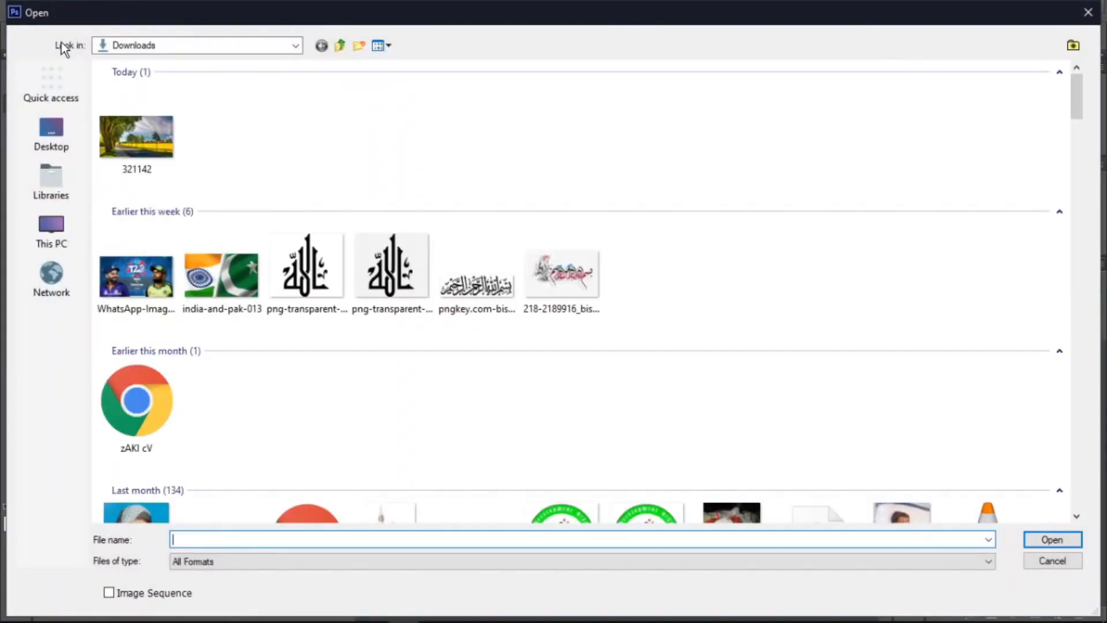
pyautogui.click(139, 151)
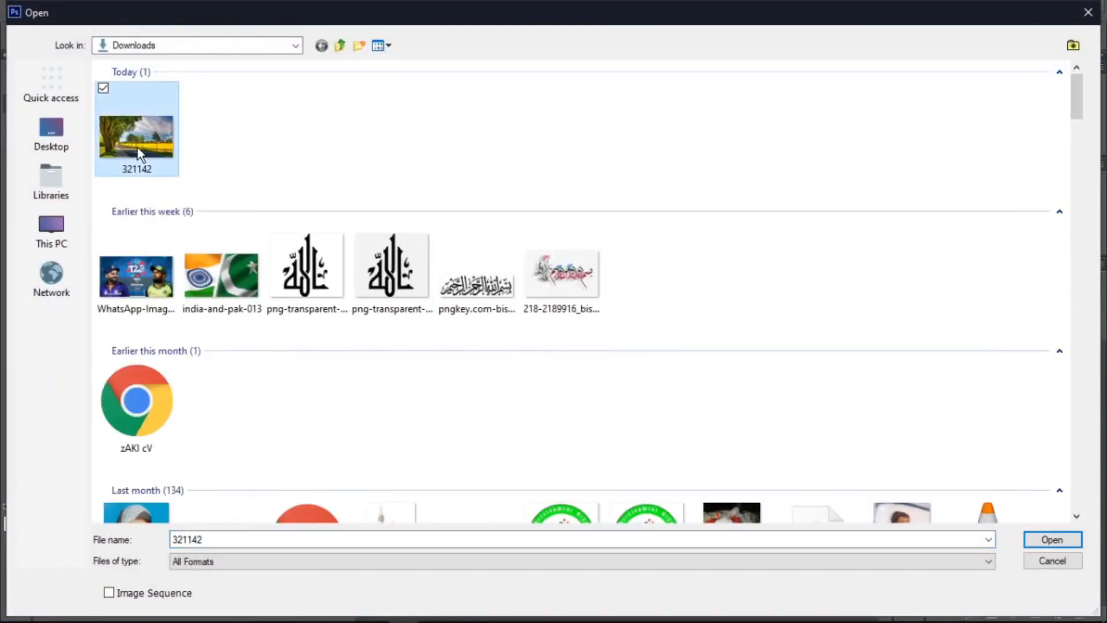
pyautogui.doubleClick(139, 154)
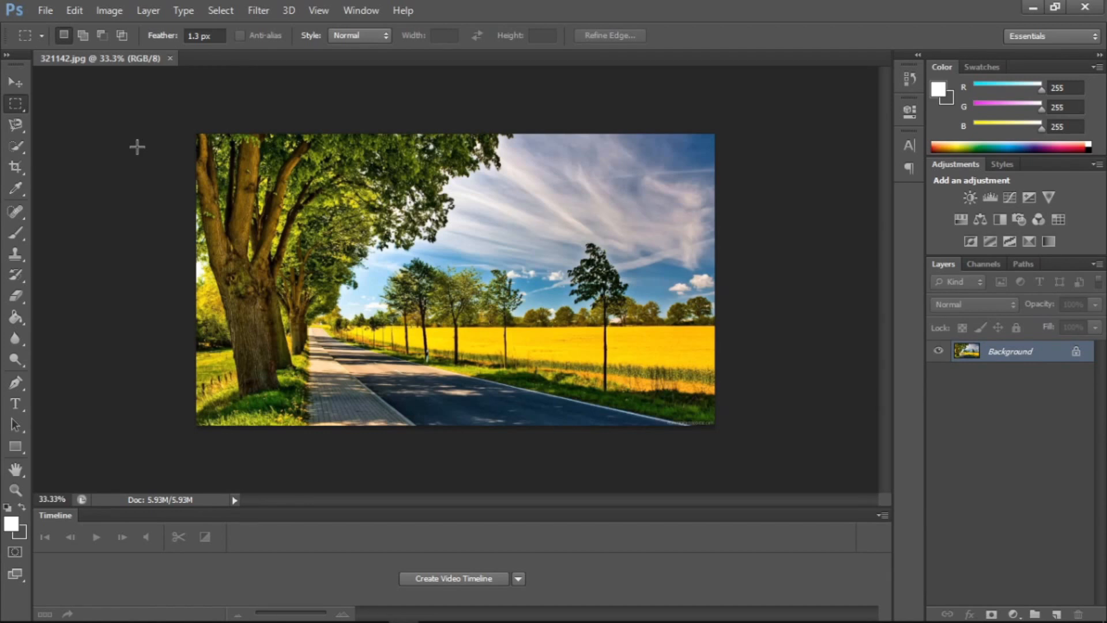
# - Create a new empty layer above the Background with a Red color label and Overlay blending mode
pyautogui.click(147, 11)
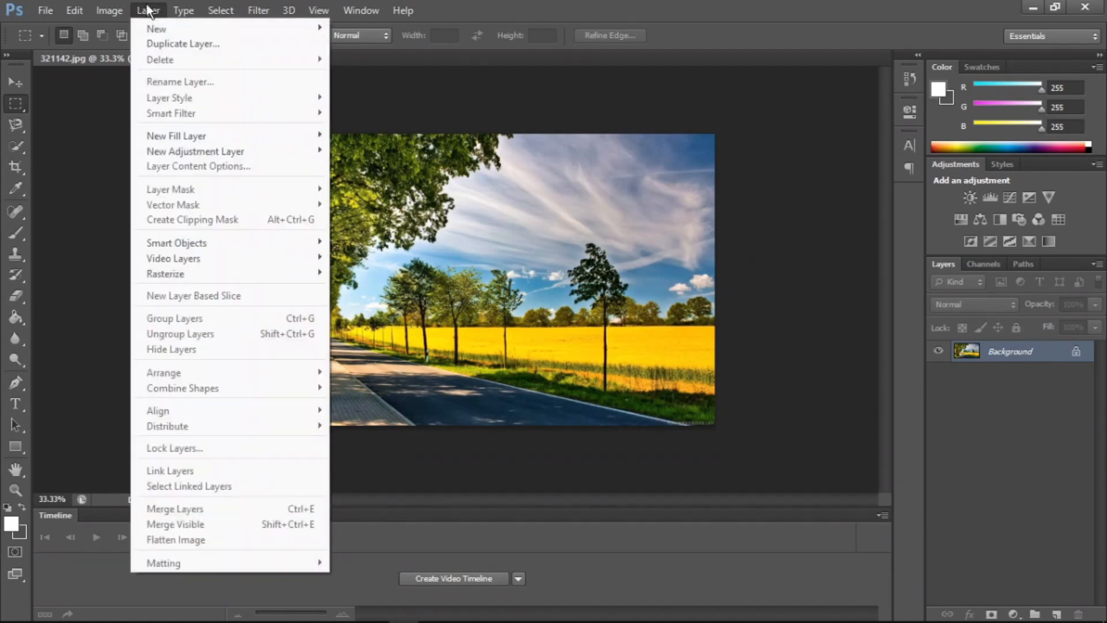
pyautogui.moveTo(156, 35)
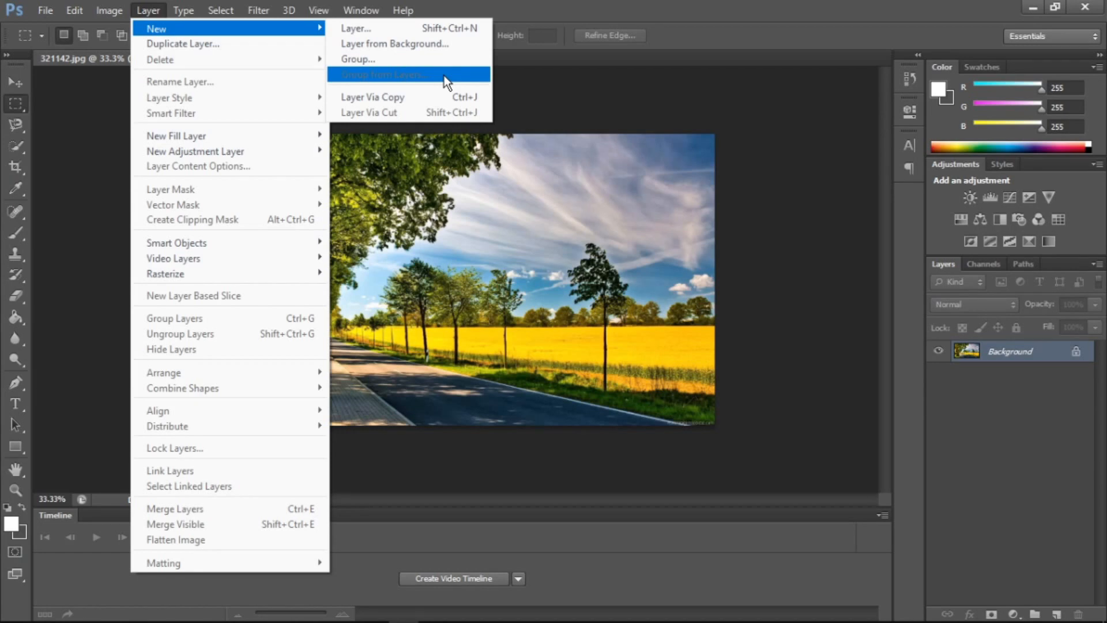
pyautogui.click(380, 29)
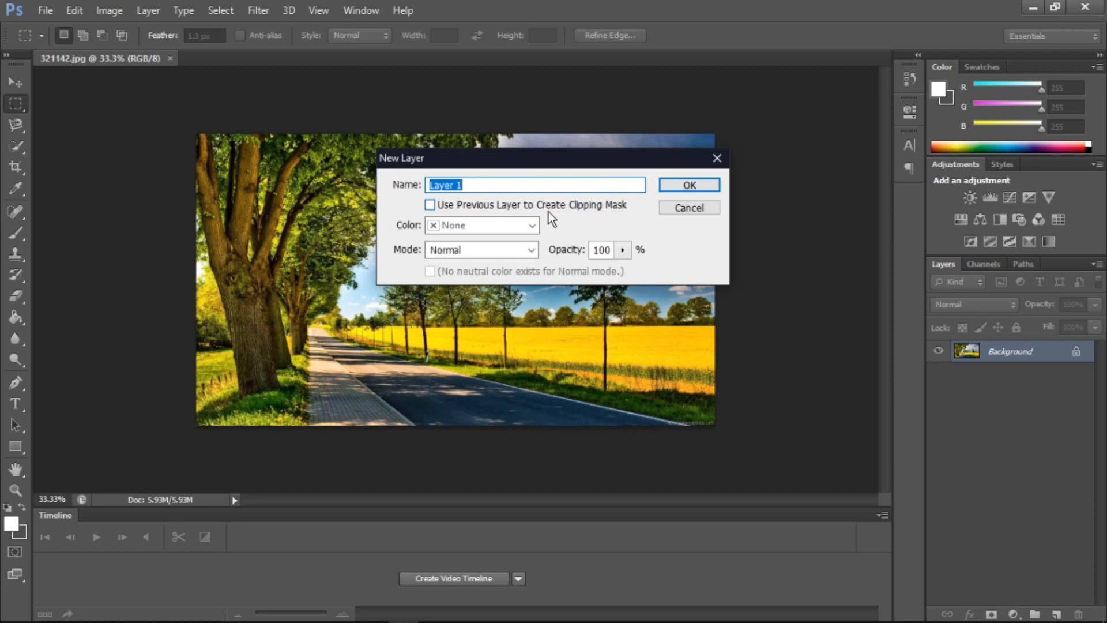
pyautogui.click(525, 228)
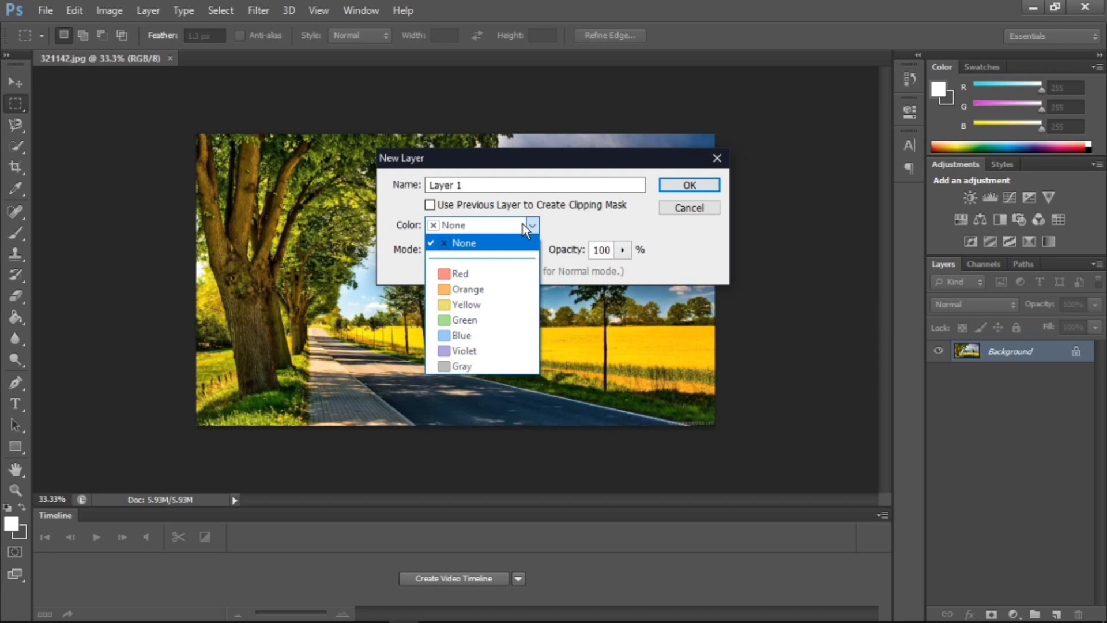
pyautogui.click(472, 275)
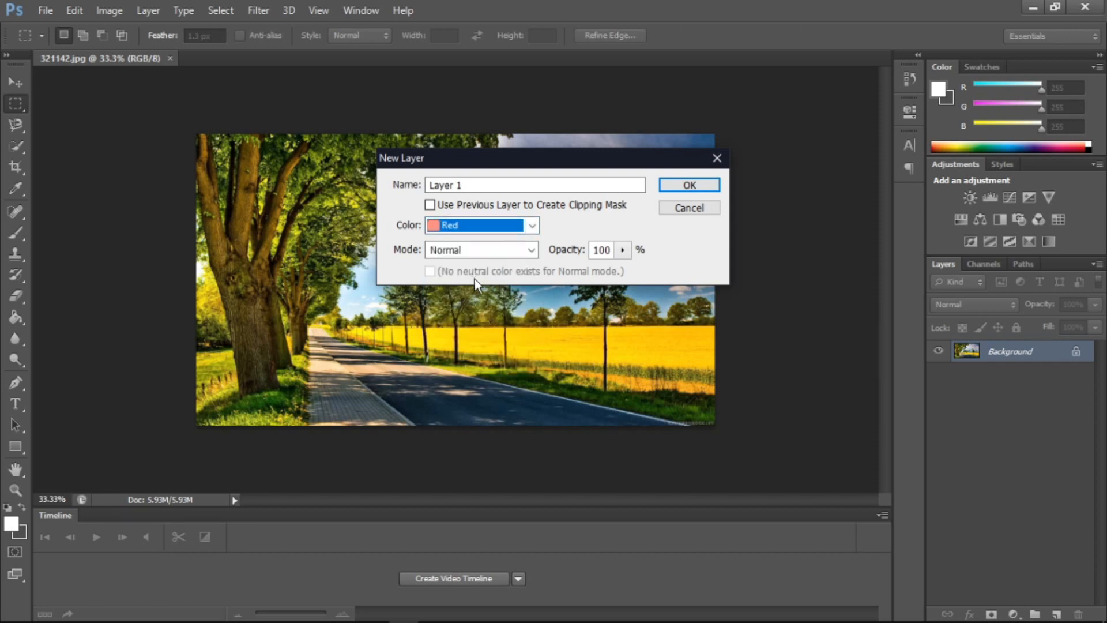
pyautogui.click(531, 250)
pyautogui.scroll(-2, 533, 256)
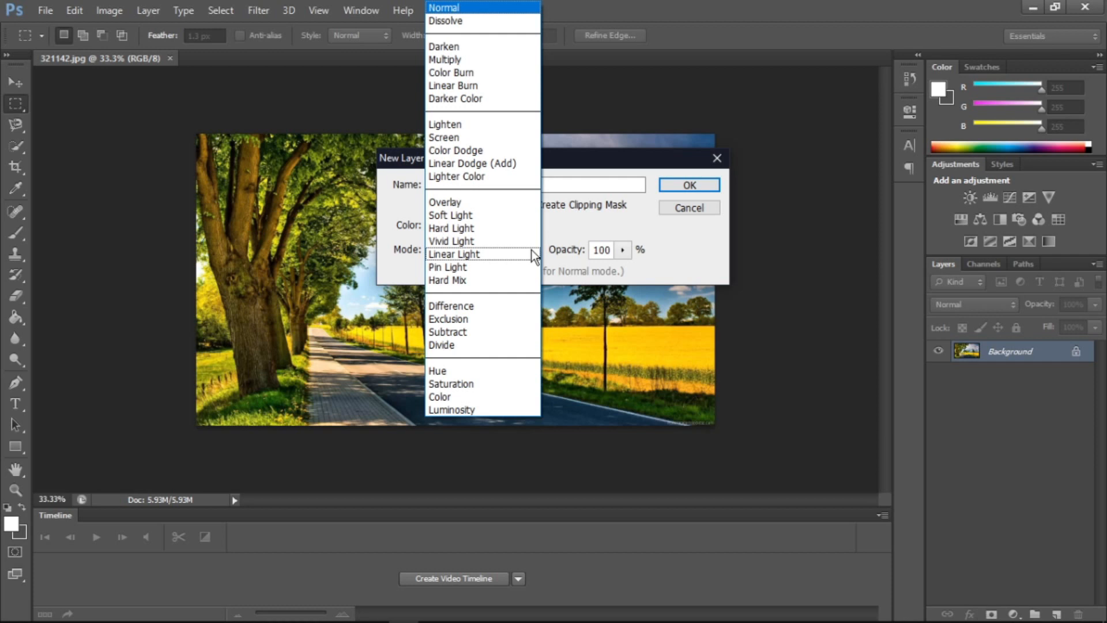
pyautogui.click(487, 205)
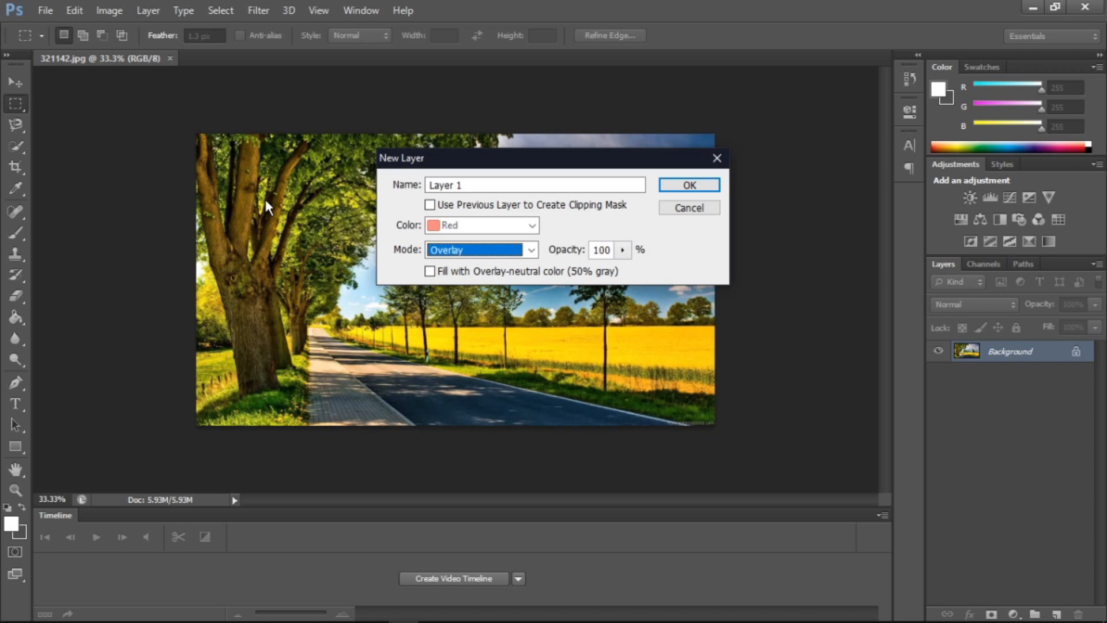
pyautogui.click(624, 255)
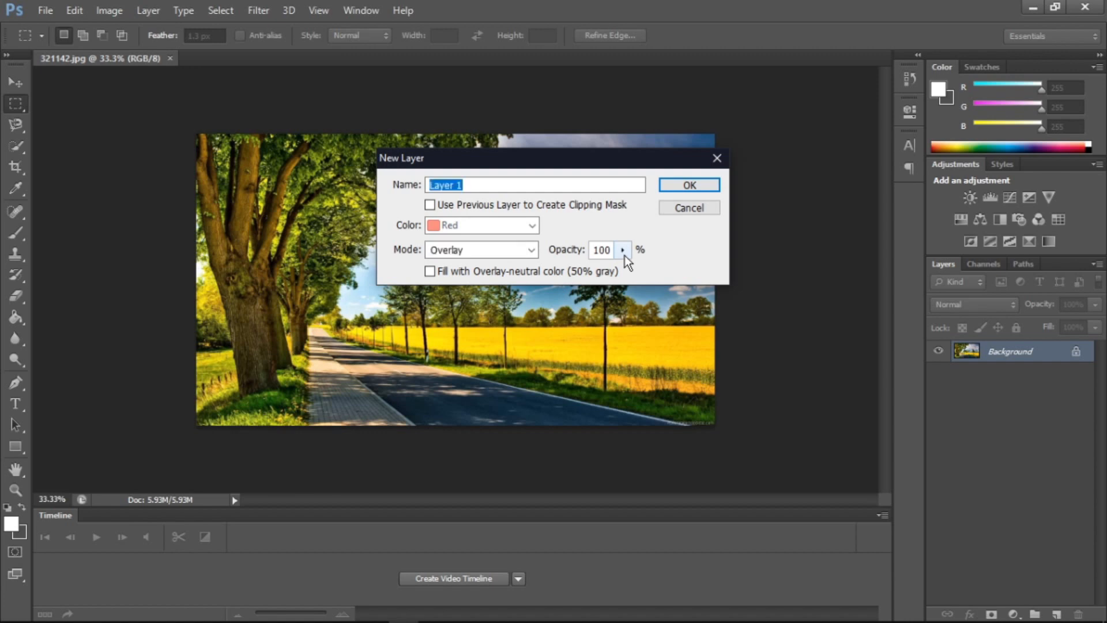
pyautogui.click(624, 255)
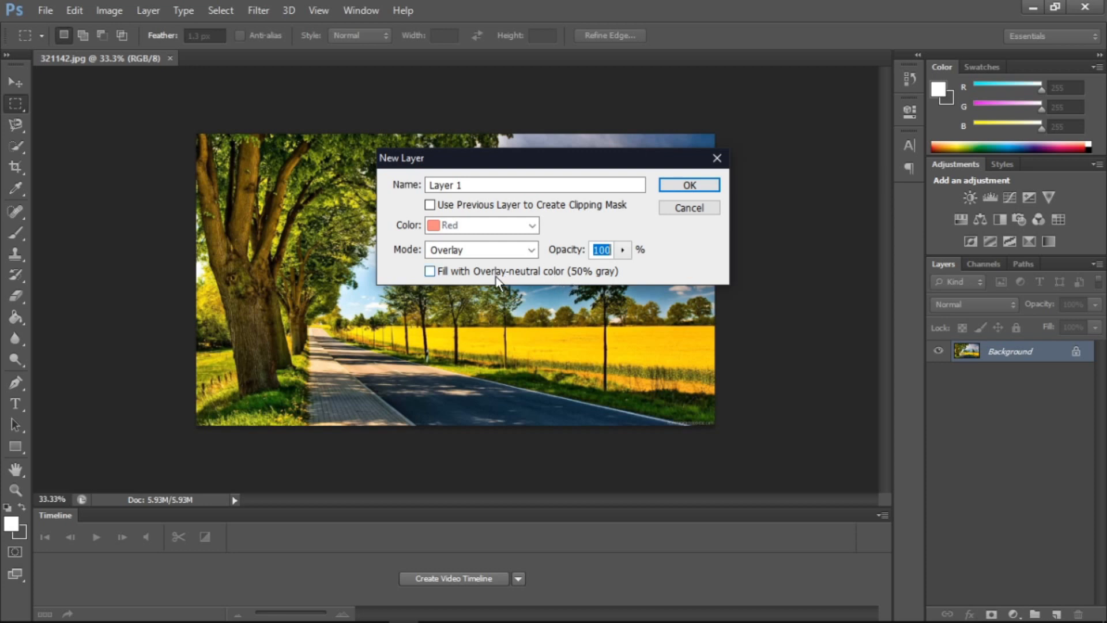
pyautogui.click(678, 188)
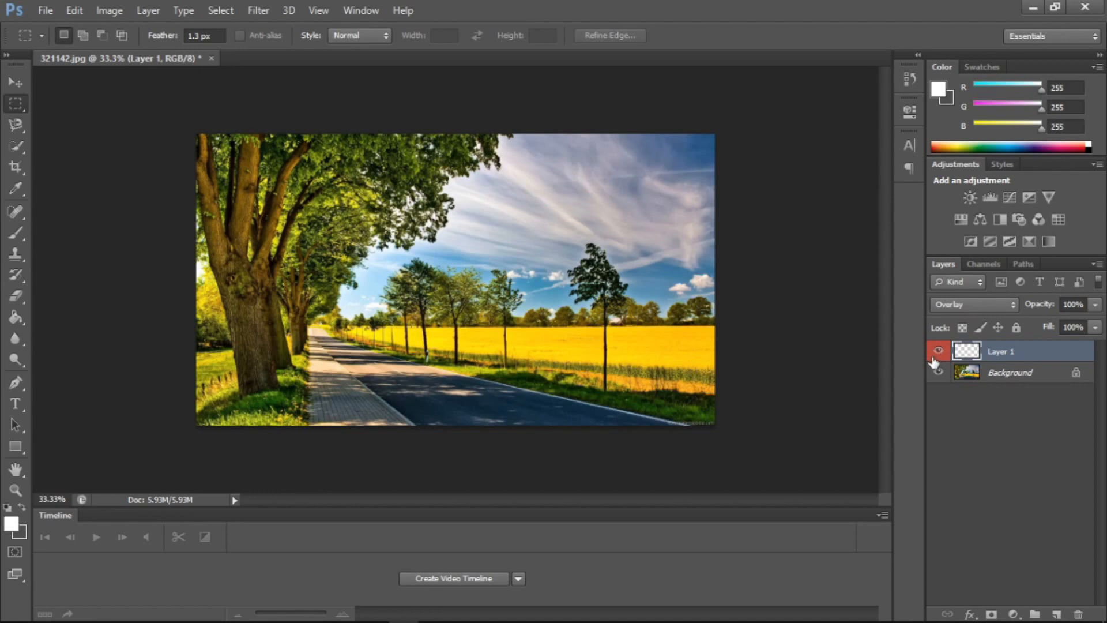
# - Delete the red-labelled empty layer above the Background
pyautogui.rightClick(976, 356)
pyautogui.click(987, 346)
pyautogui.rightClick(1002, 345)
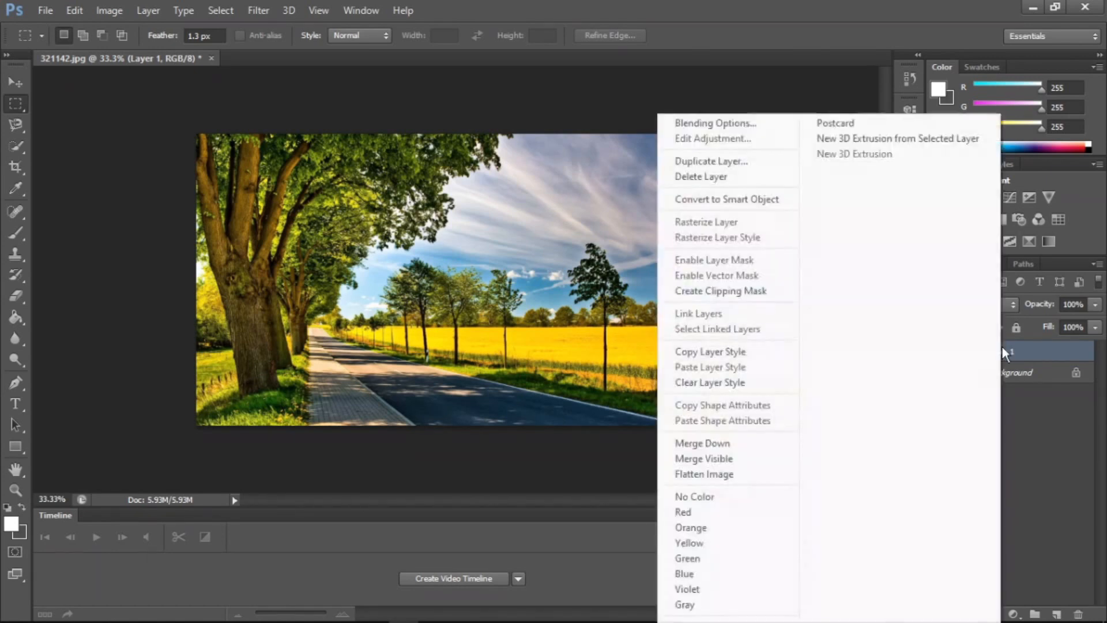
pyautogui.click(739, 177)
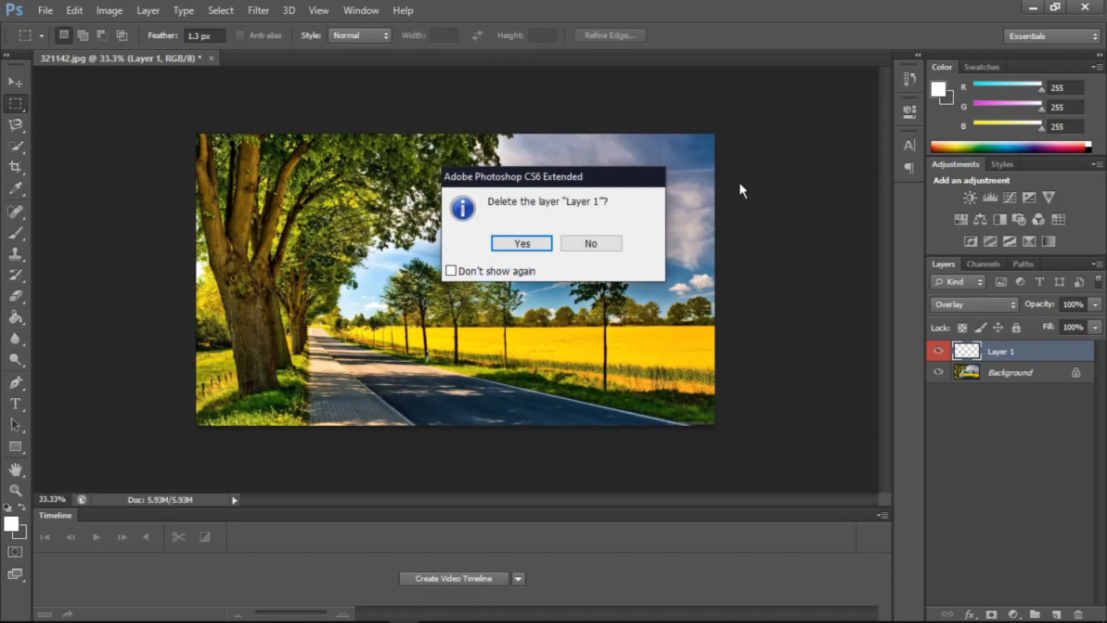
pyautogui.press('Return')
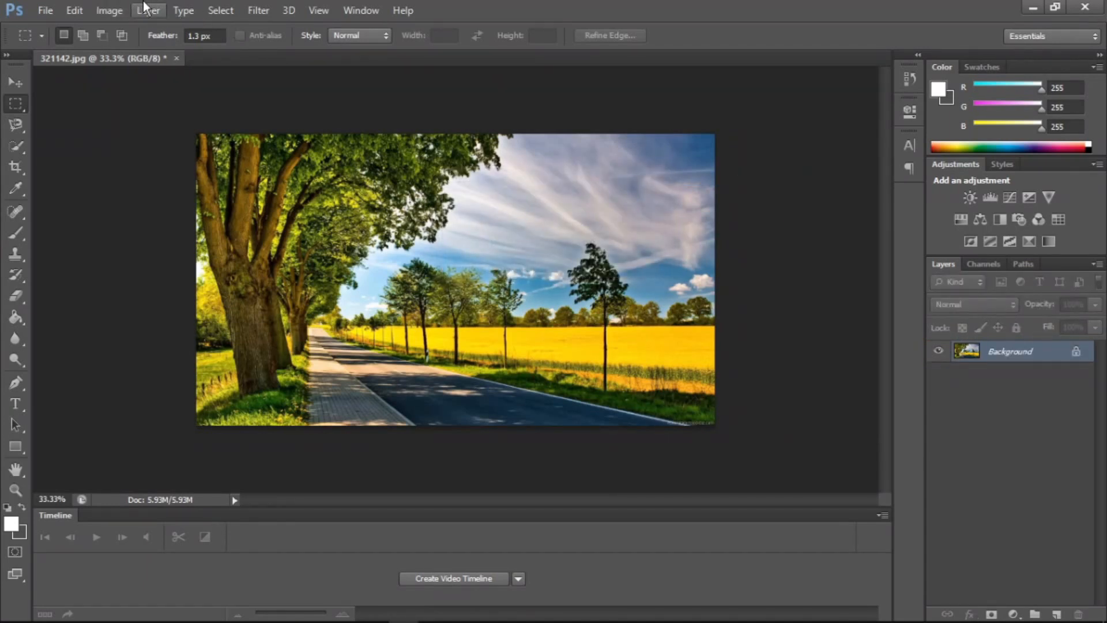
# - Convert the Background into a layer named "backgriund 2" with an Orange color label and Darken blending mode
pyautogui.click(145, 10)
pyautogui.moveTo(156, 30)
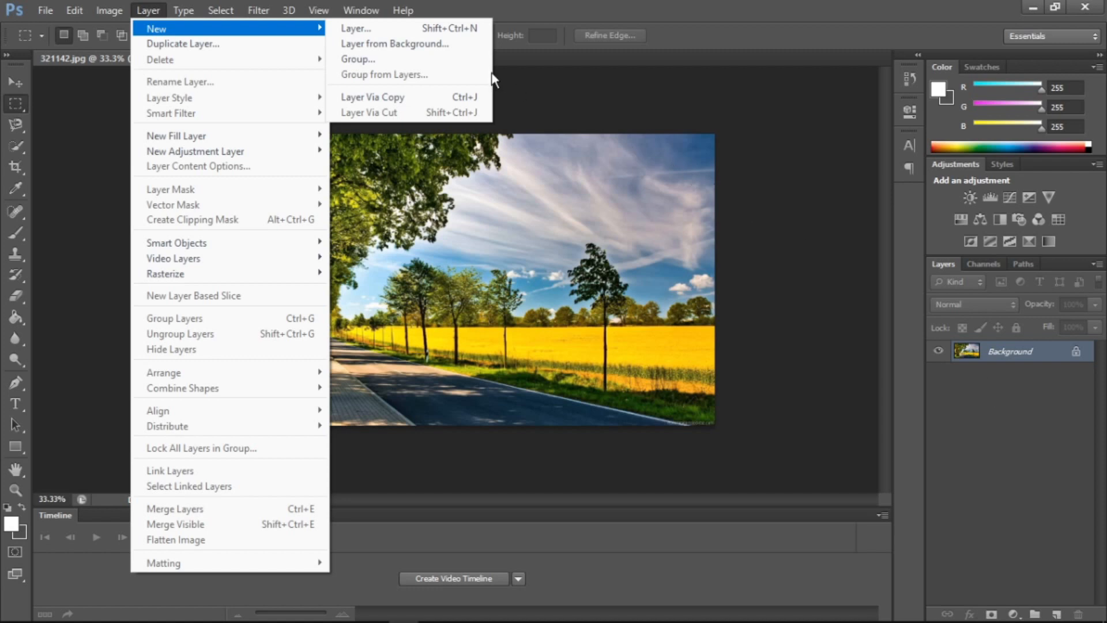
pyautogui.click(427, 43)
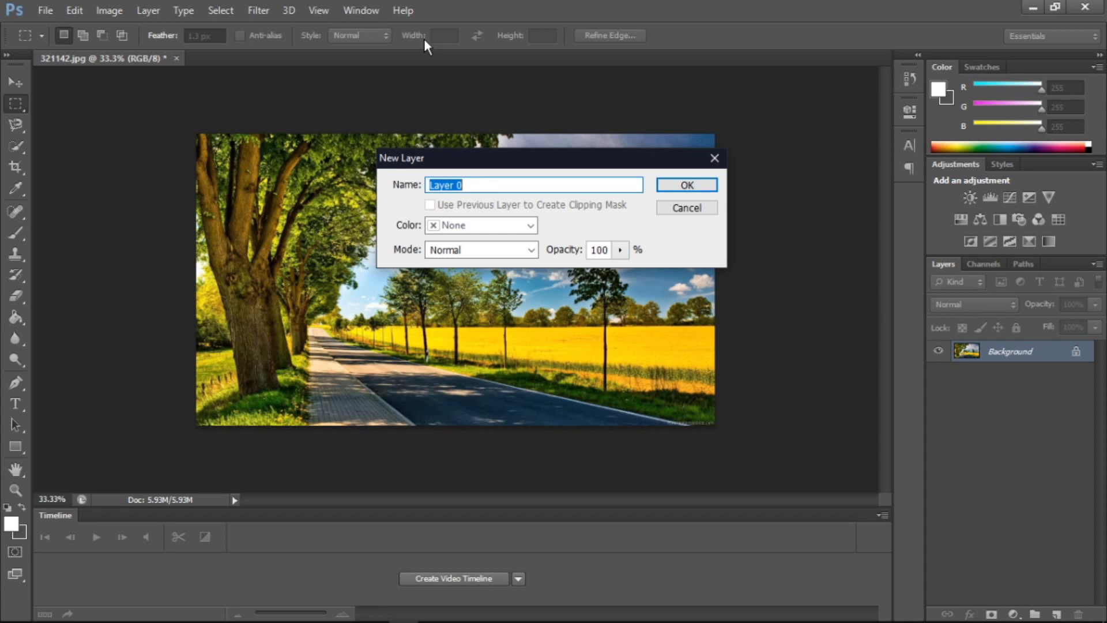
pyautogui.write('backgriund 2')
pyautogui.click(473, 224)
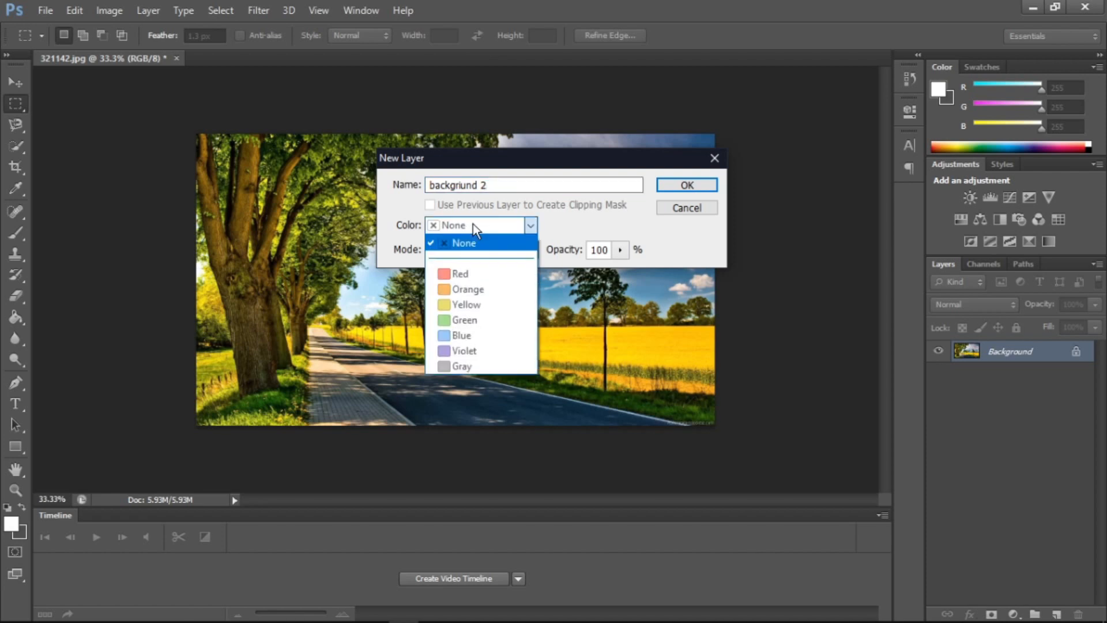
pyautogui.click(455, 290)
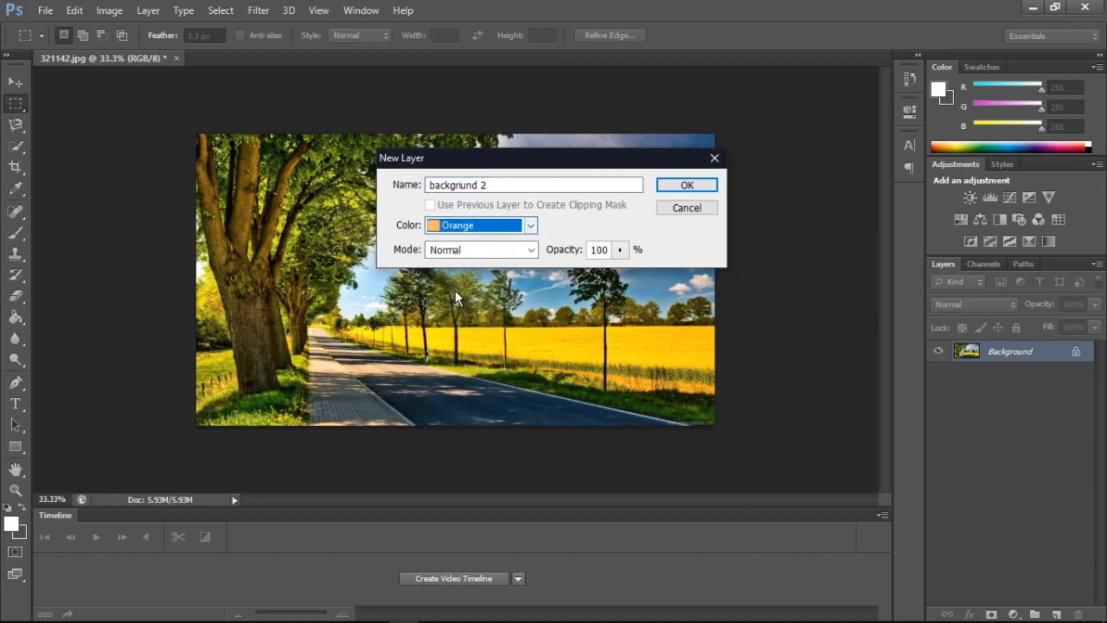
pyautogui.click(489, 244)
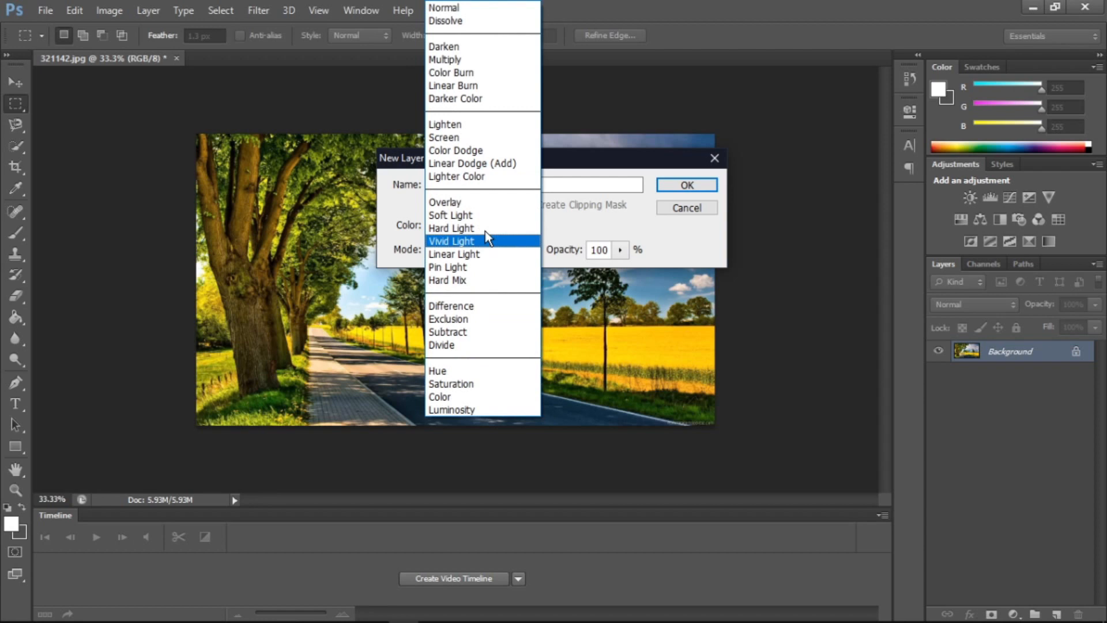
pyautogui.click(460, 44)
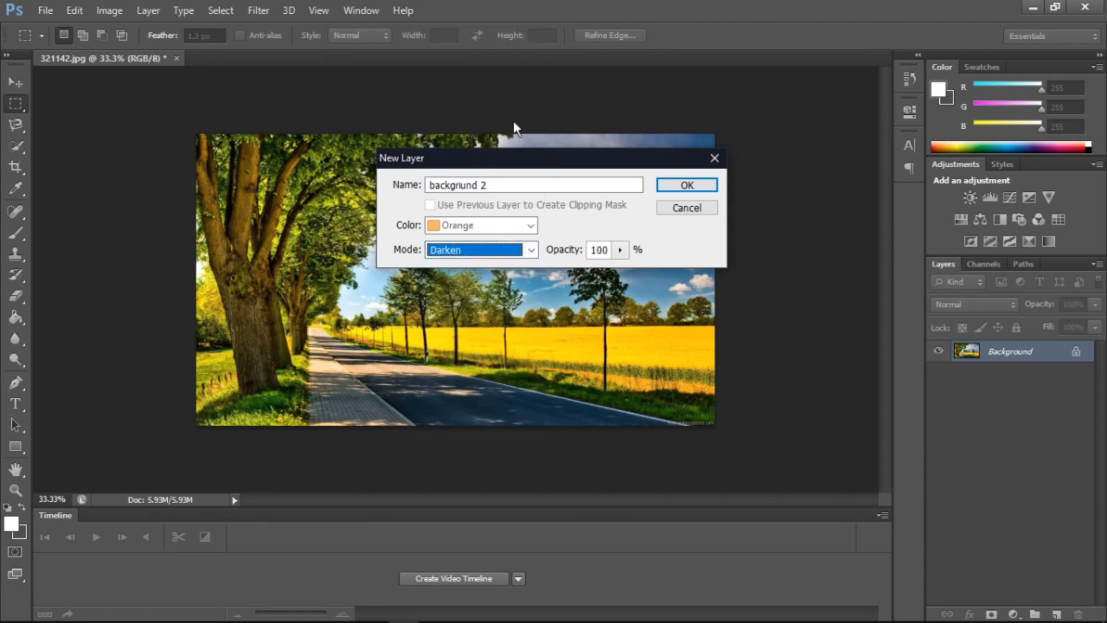
pyautogui.click(686, 185)
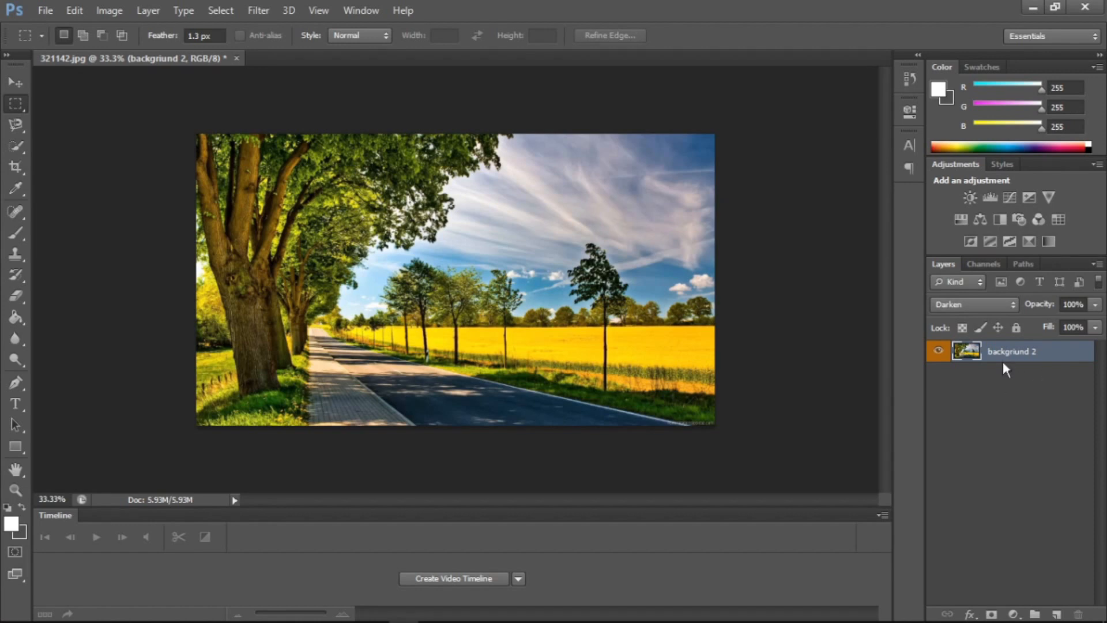
# - Undo the conversion of the Background into a regular layer
pyautogui.hotkey('ctrl', 'z')
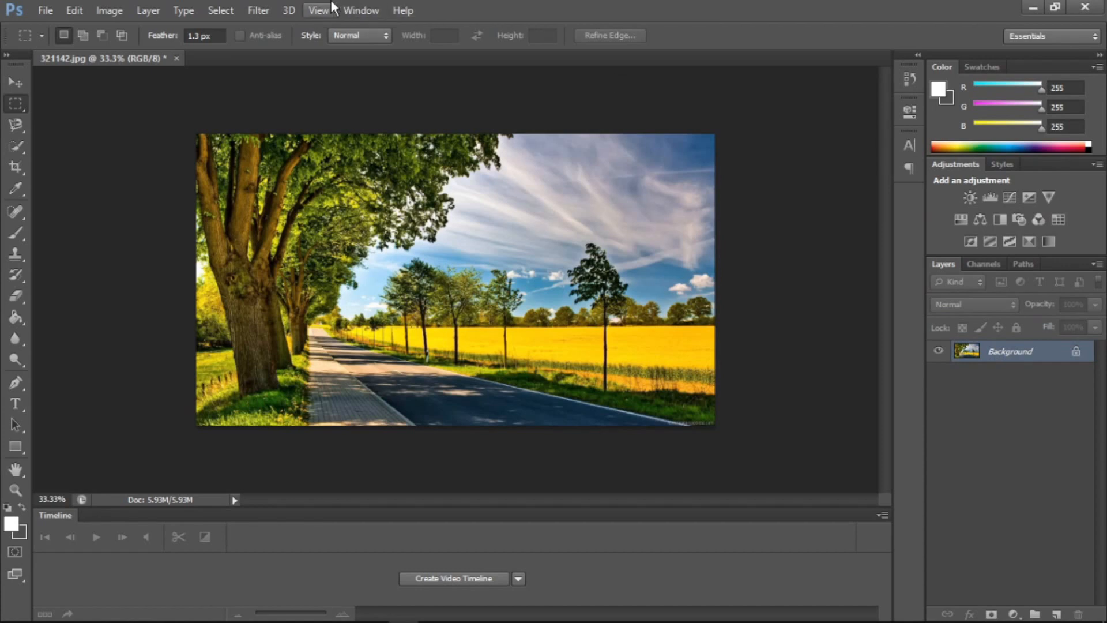
pyautogui.click(140, 3)
pyautogui.moveTo(168, 32)
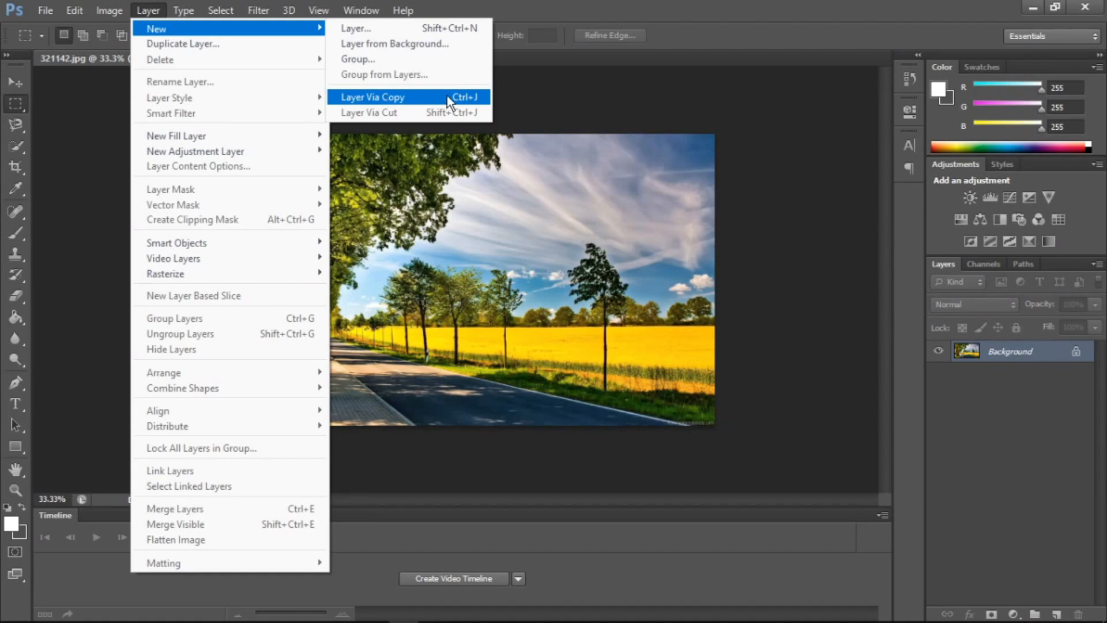
pyautogui.click(513, 102)
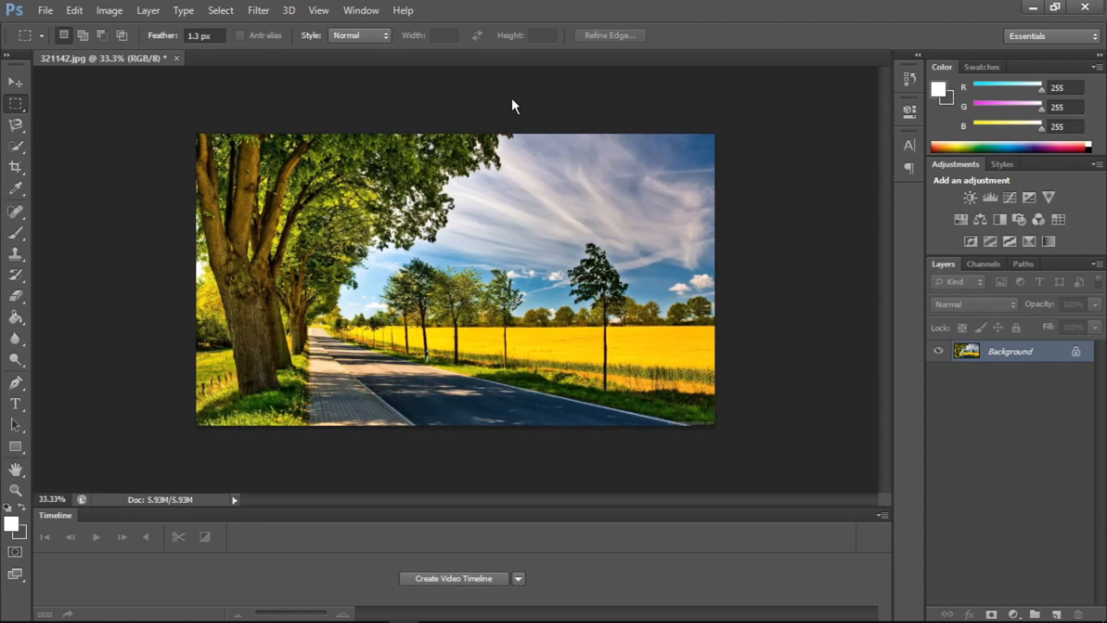
# - Select a large rectangular area of the sky, trees and field with the Rectangular Marquee tool and copy it to a new layer
pyautogui.rightClick(24, 112)
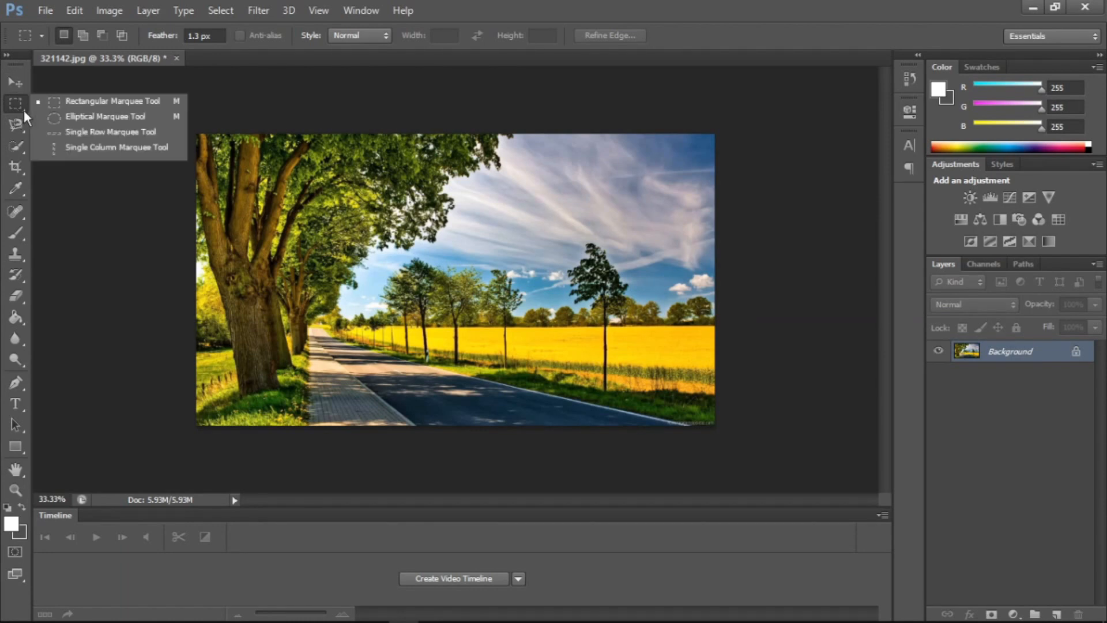
pyautogui.click(96, 107)
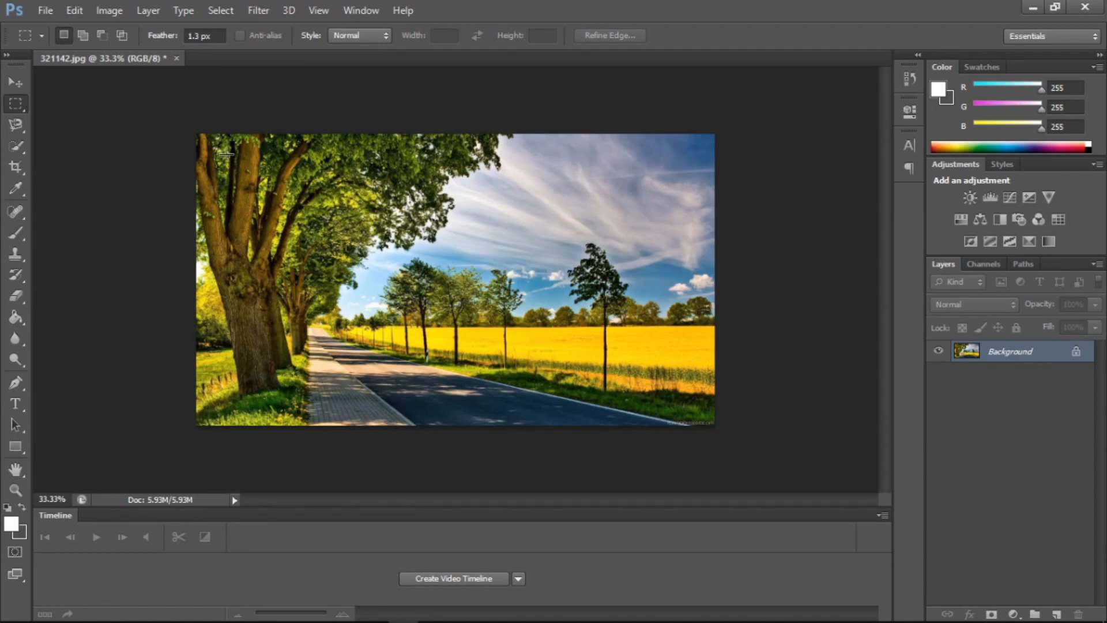
pyautogui.moveTo(316, 175); pyautogui.dragTo(669, 384)
pyautogui.click(144, 10)
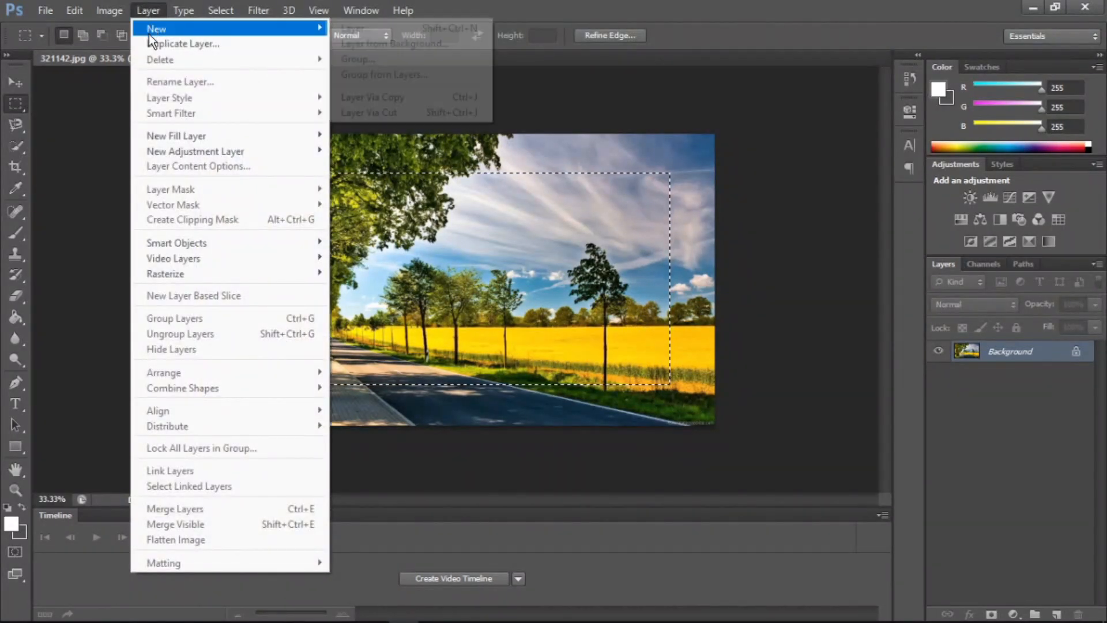
pyautogui.click(359, 106)
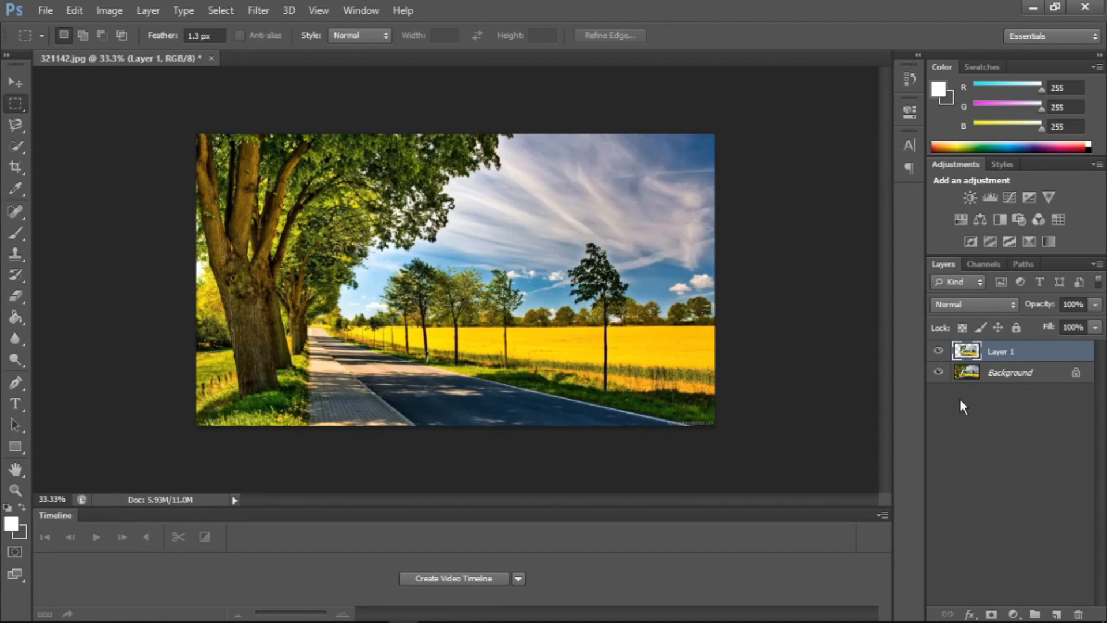
# - Hide the Background layer to view the copied area on its own, and show the Background again
pyautogui.click(937, 373)
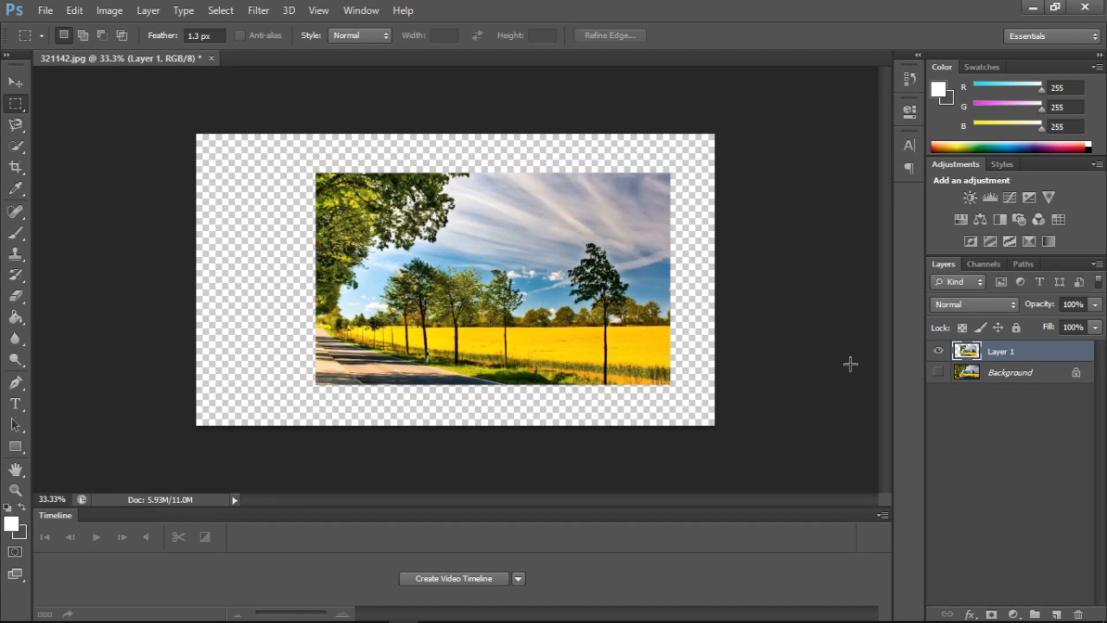
pyautogui.click(938, 373)
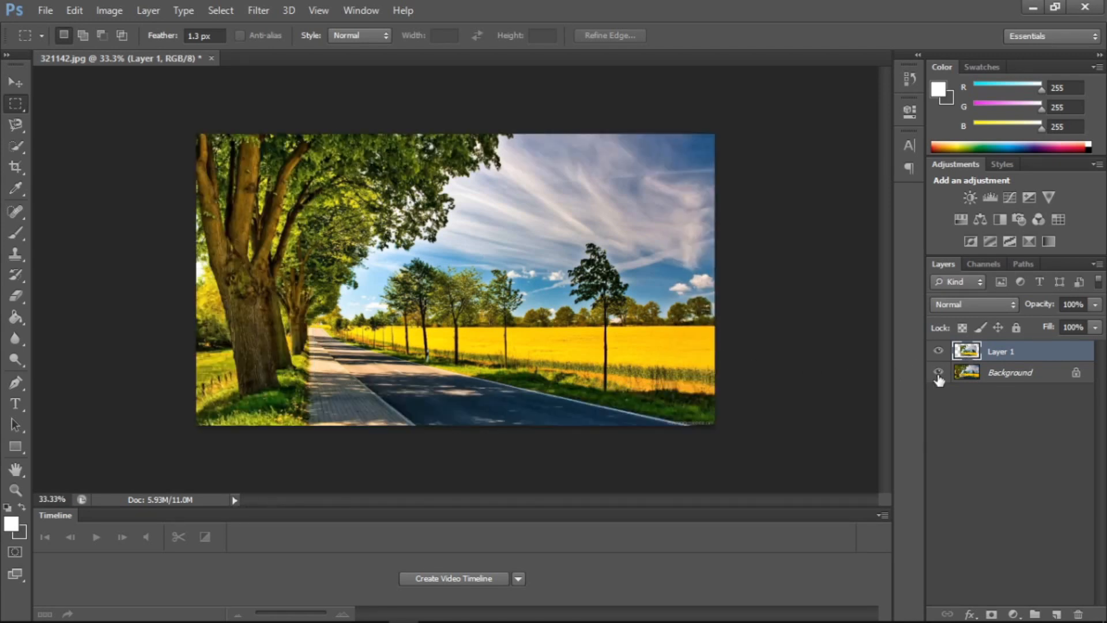
# - Delete Layer 1 so that only the Background remains
pyautogui.rightClick(982, 351)
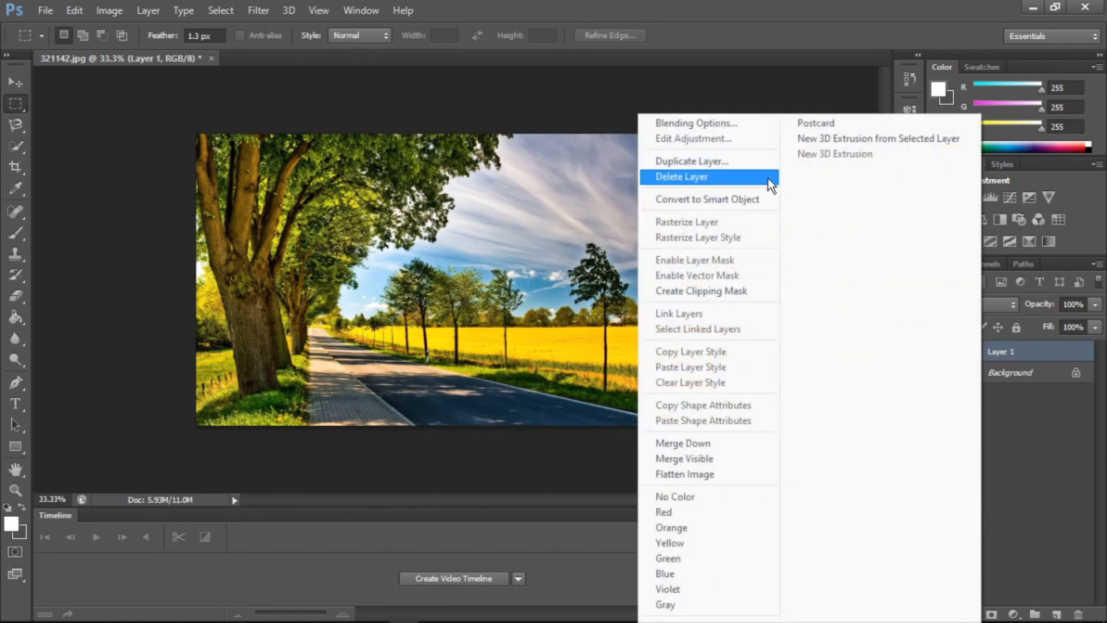
pyautogui.click(717, 178)
pyautogui.press('Return')
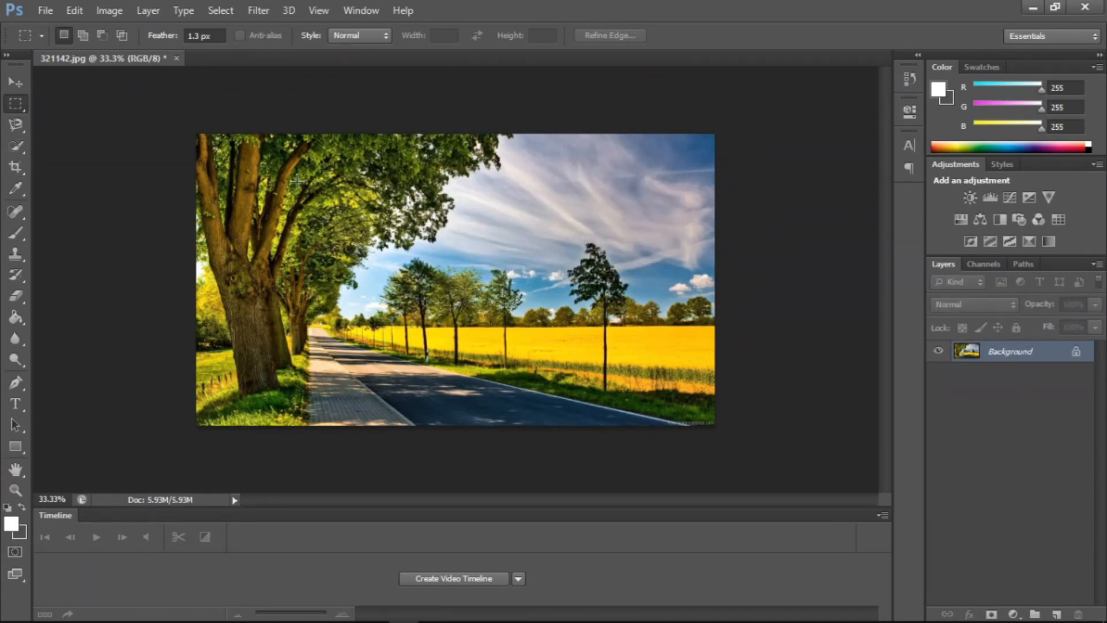
# - Select a large rectangular area of the trees, sky and field with the Rectangular Marquee tool and cut it to a new layer
pyautogui.rightClick(12, 109)
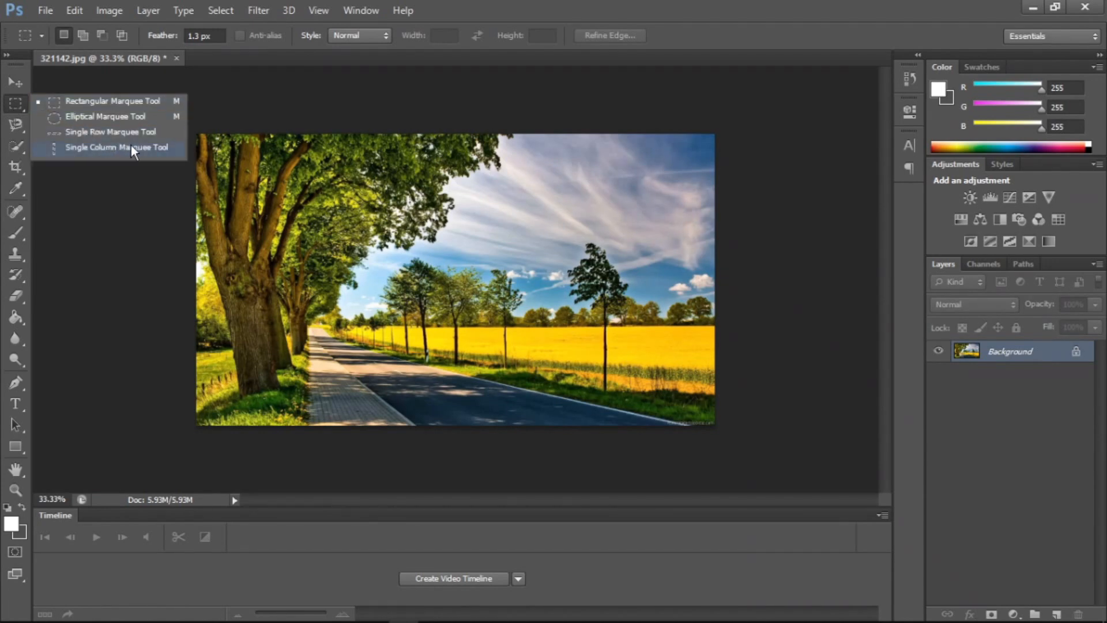
pyautogui.click(129, 105)
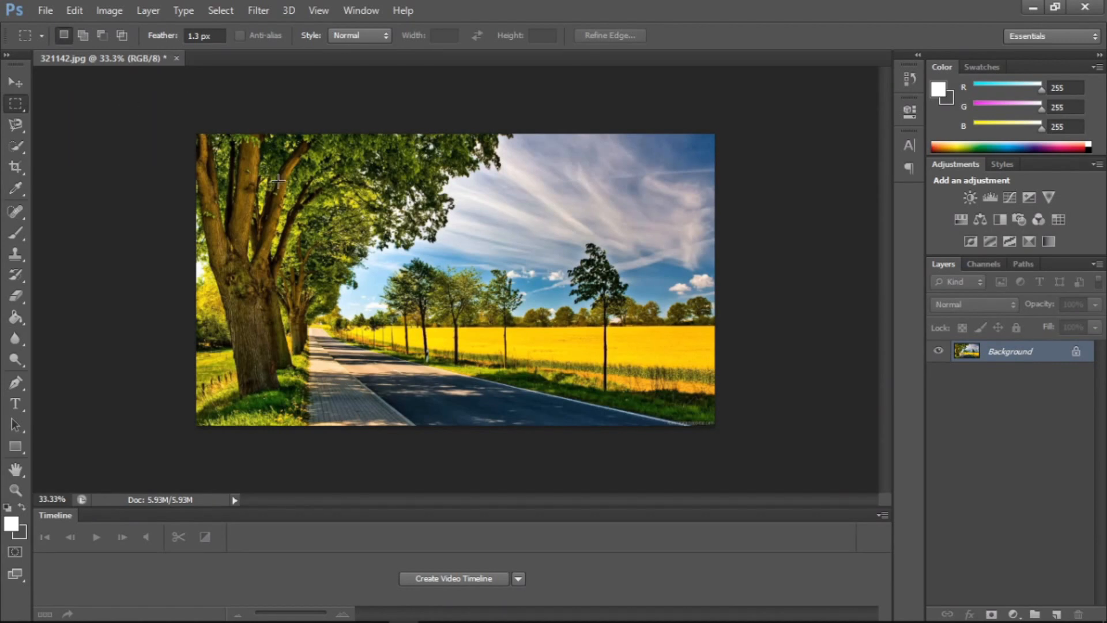
pyautogui.moveTo(312, 164); pyautogui.dragTo(650, 367)
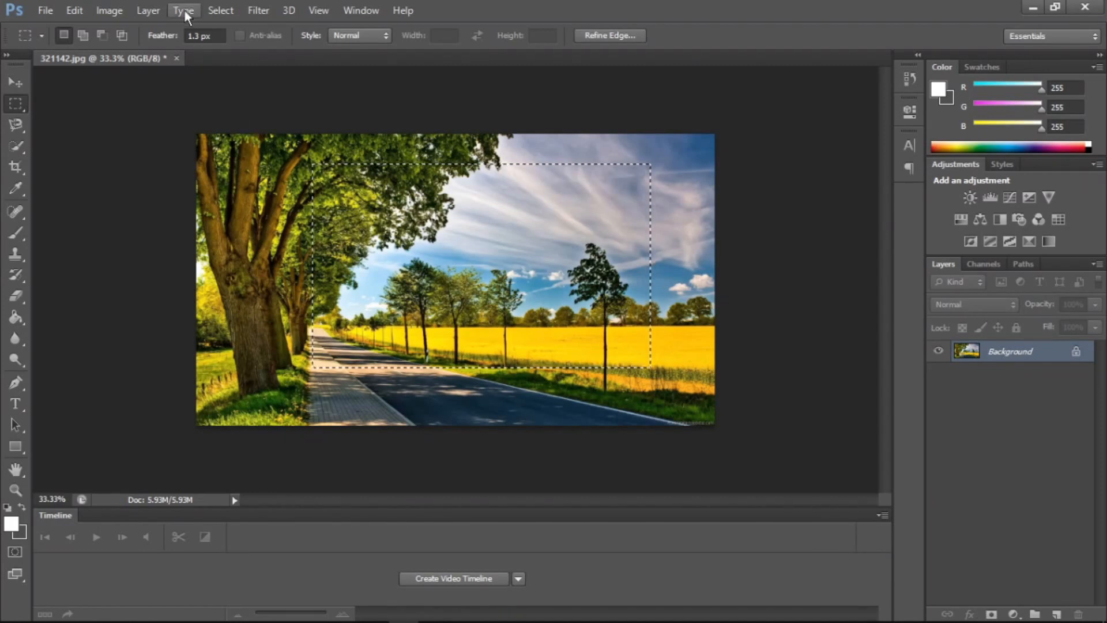
pyautogui.click(141, 7)
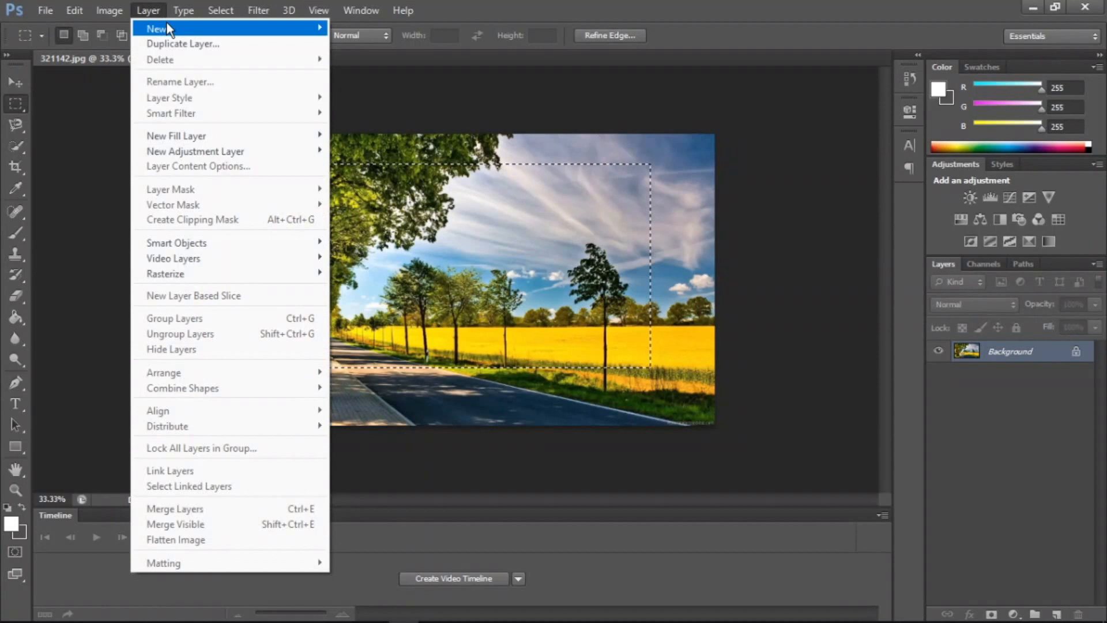
pyautogui.moveTo(166, 23)
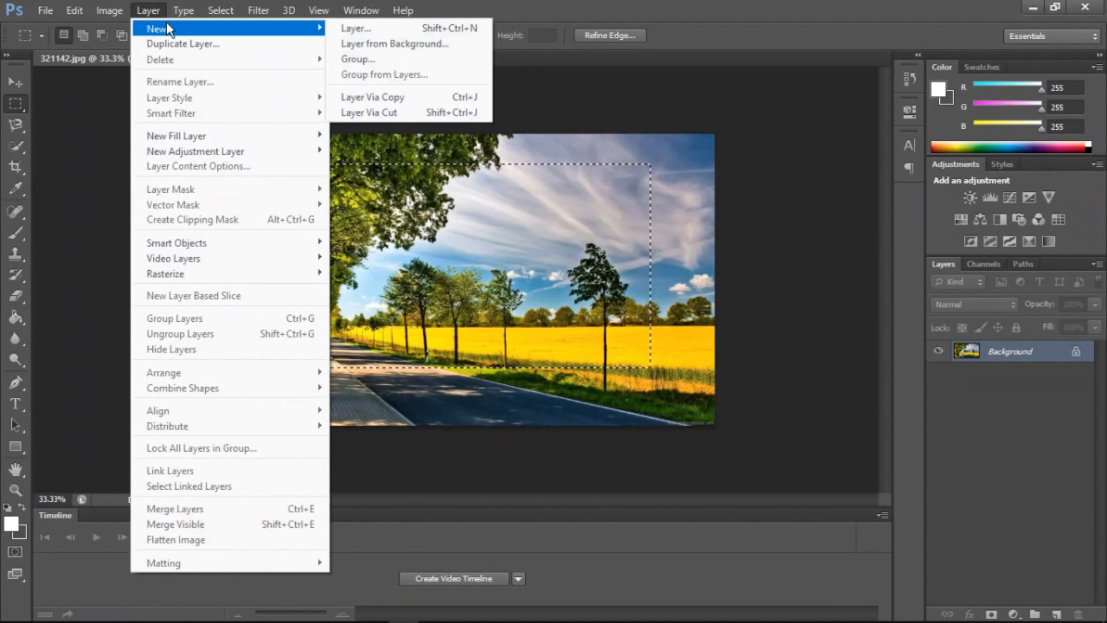
pyautogui.click(398, 119)
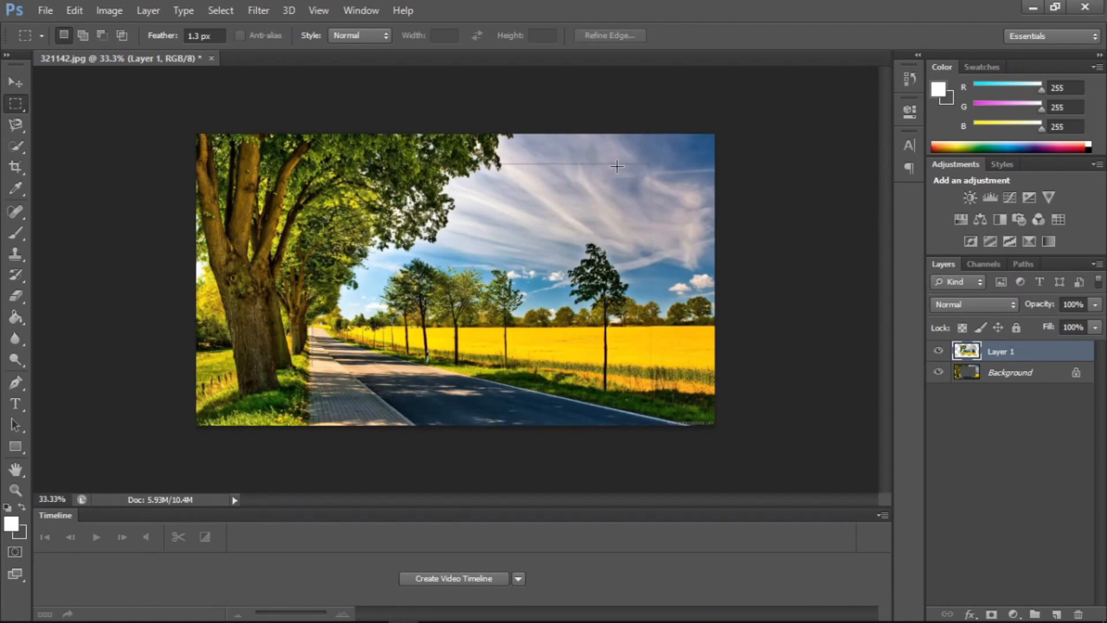
# - Move the cut piece diagonally toward the lower left of the photo with the Move tool, and undo the move
pyautogui.click(16, 83)
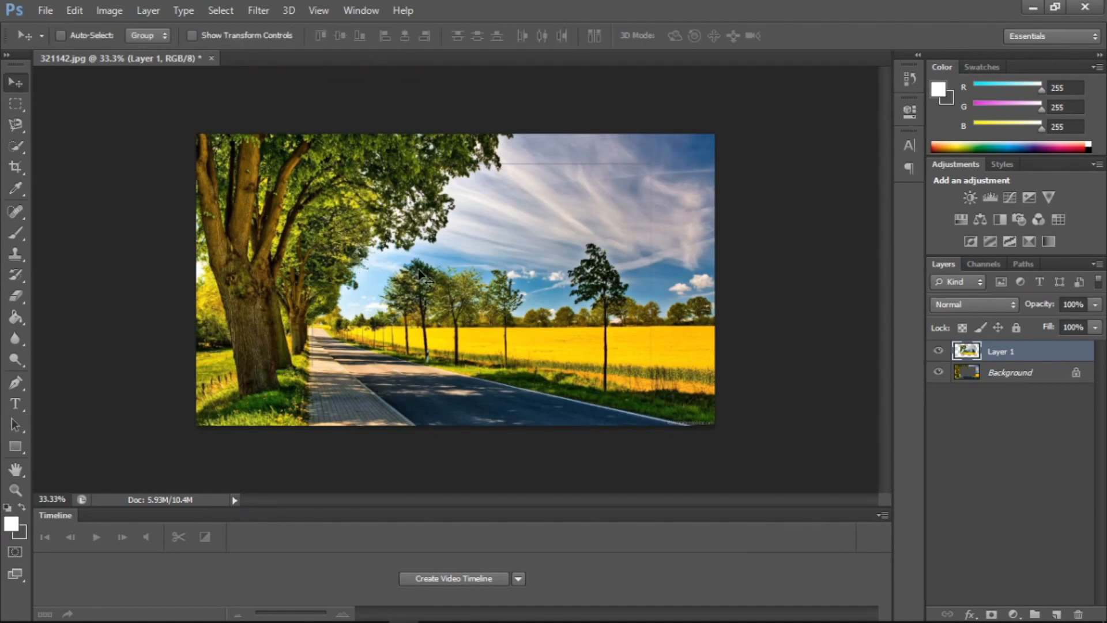
pyautogui.moveTo(420, 269); pyautogui.dragTo(330, 342)
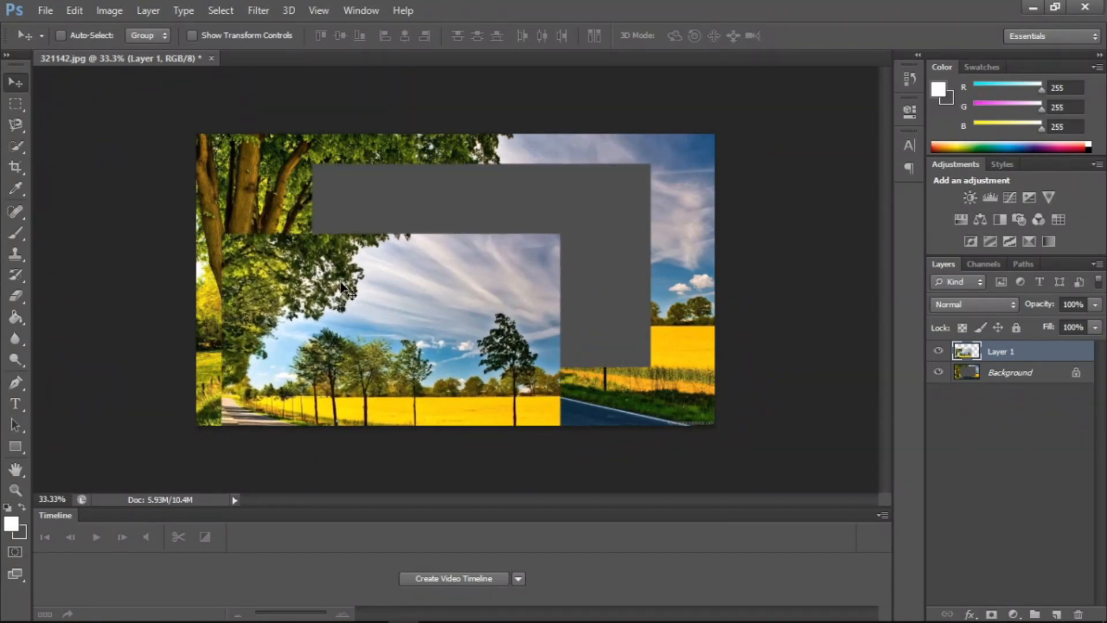
pyautogui.hotkey('ctrl', 'z')
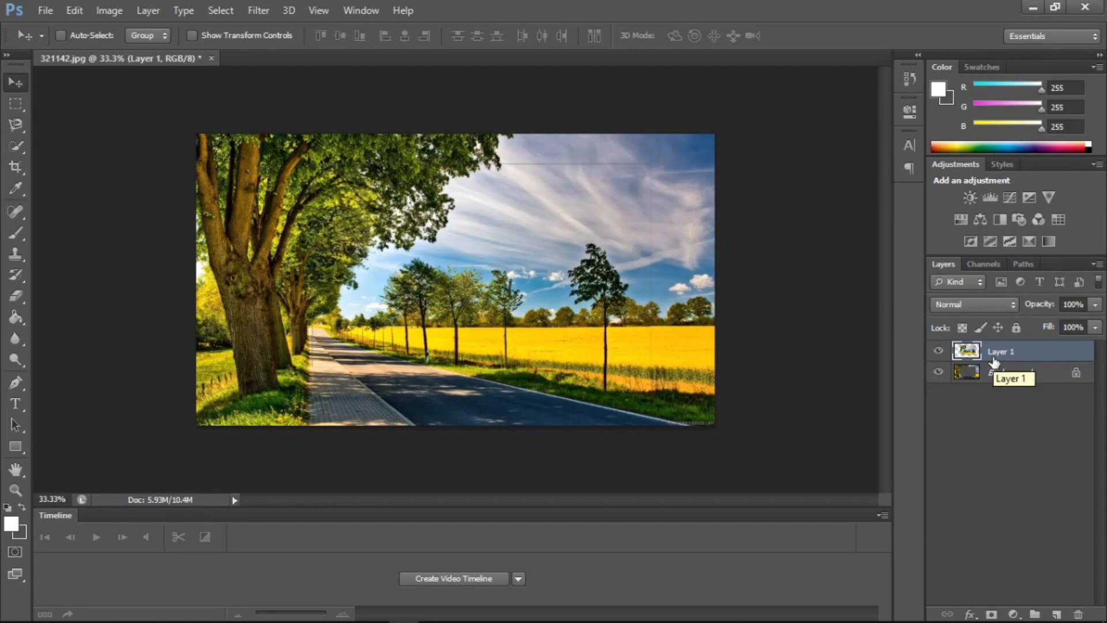
# - Undo the Layer Via Cut and clear the rectangular selection with the Rectangular Marquee tool
pyautogui.hotkey('ctrl', 'alt', 'z')
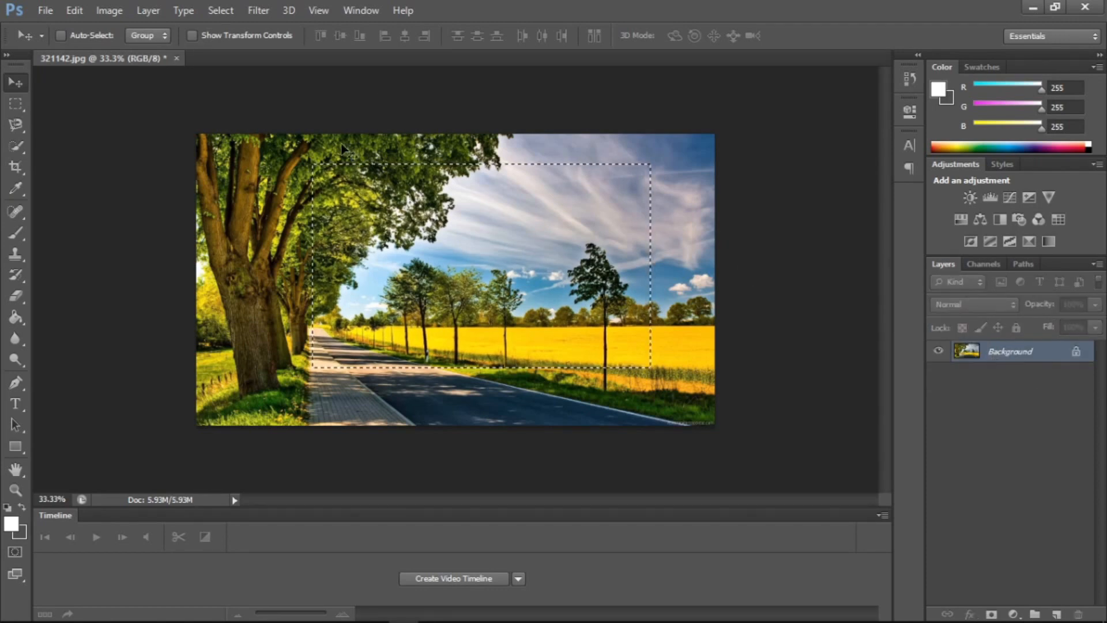
pyautogui.click(9, 109)
pyautogui.click(259, 198)
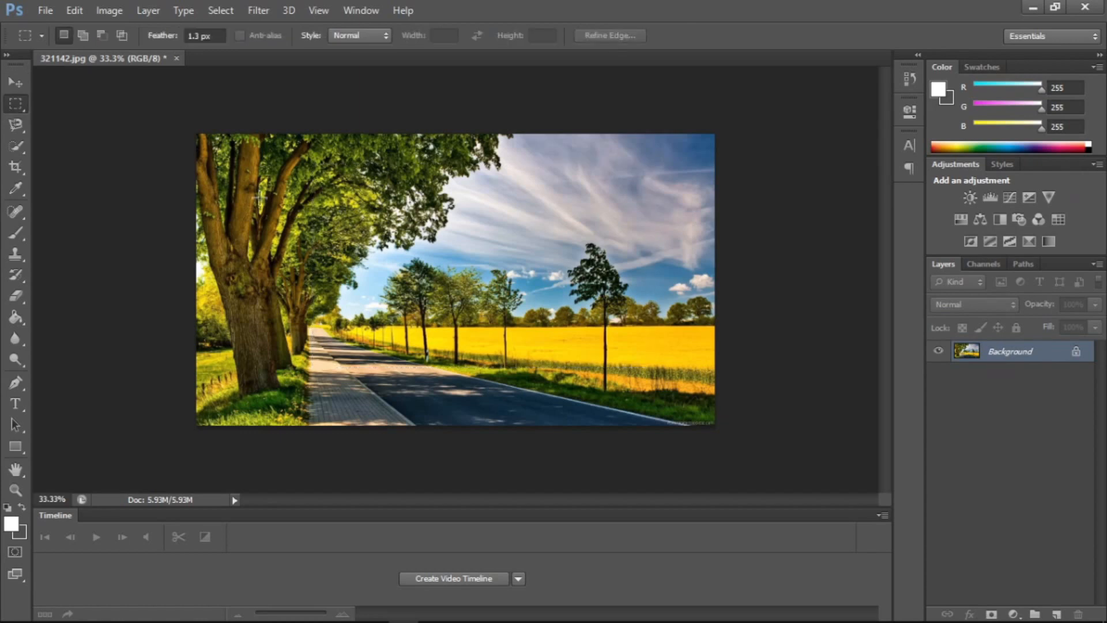
# - Duplicate the Background layer as "Background copy" within the document 321142.jpg
pyautogui.click(148, 10)
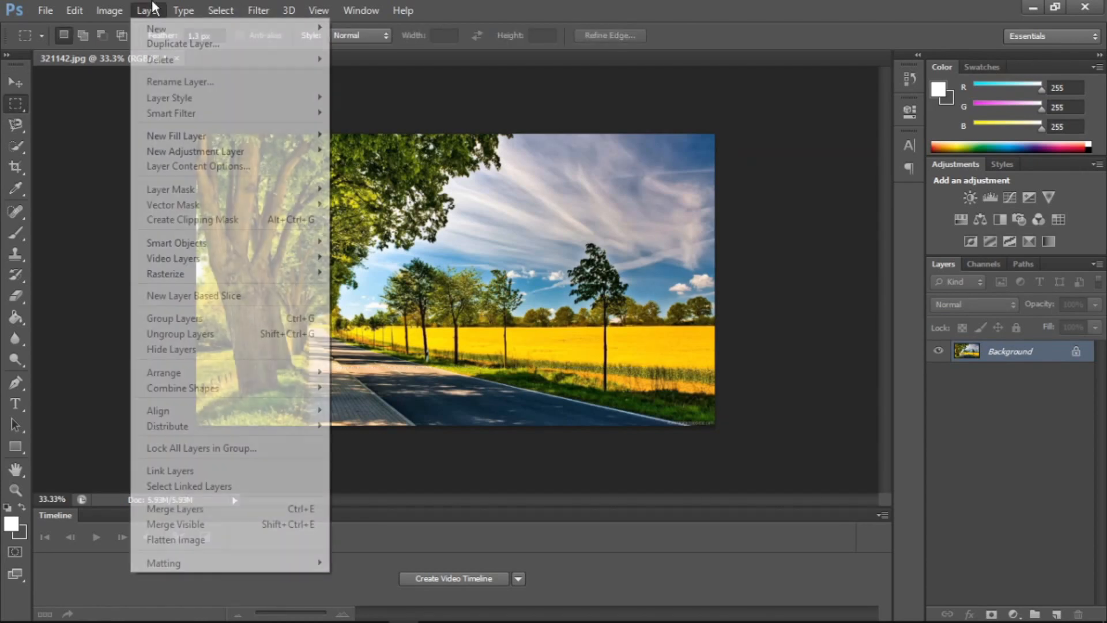
pyautogui.moveTo(160, 28)
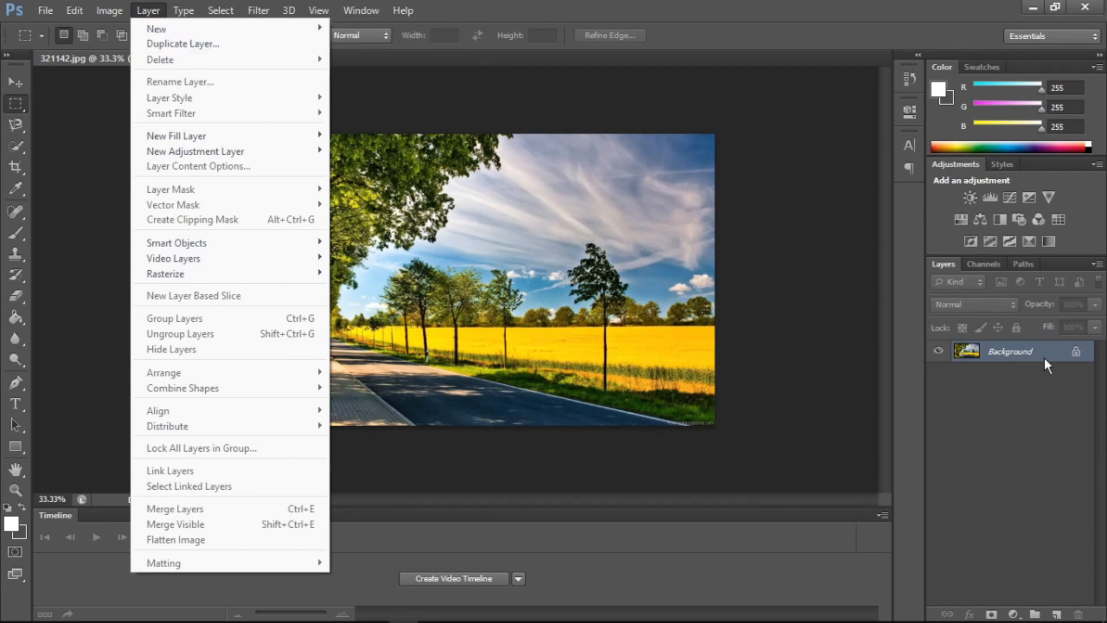
pyautogui.click(965, 351)
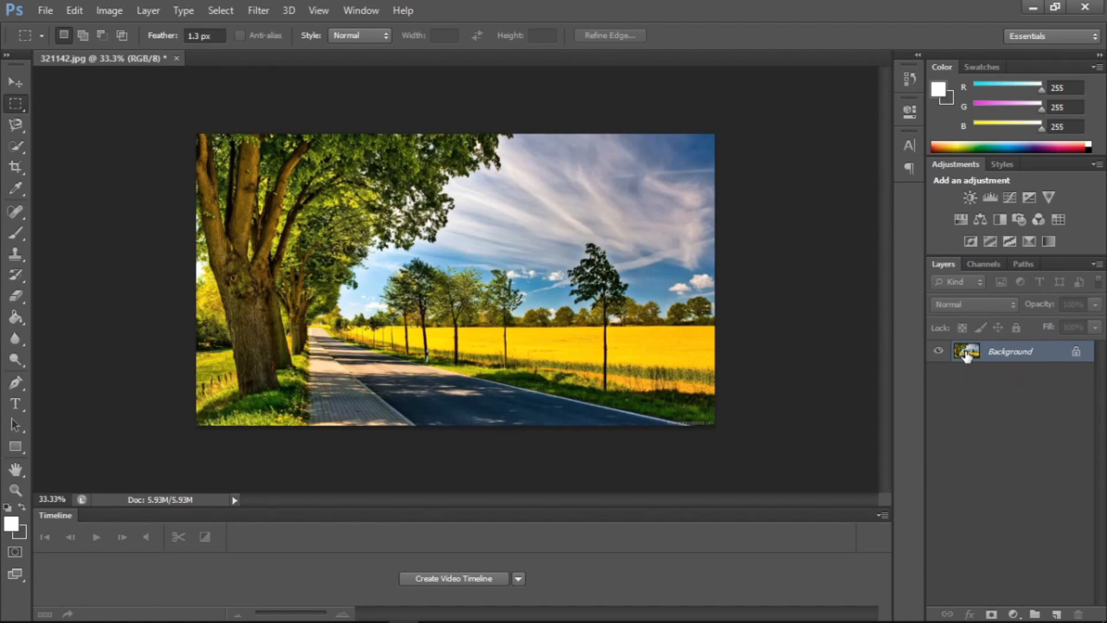
pyautogui.rightClick(966, 353)
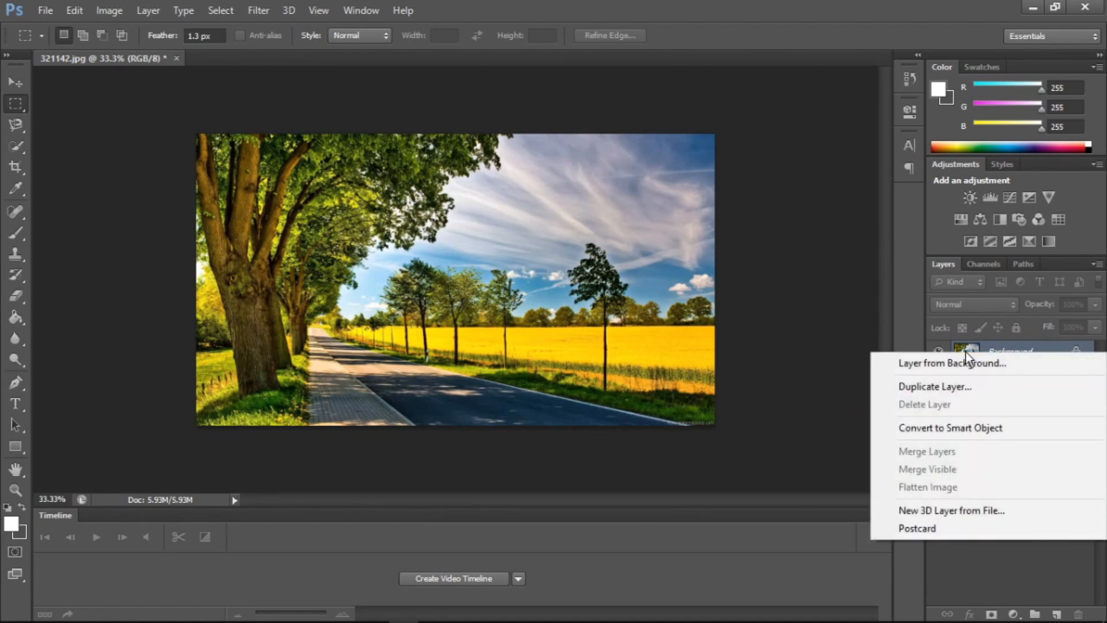
pyautogui.click(153, 10)
pyautogui.click(153, 6)
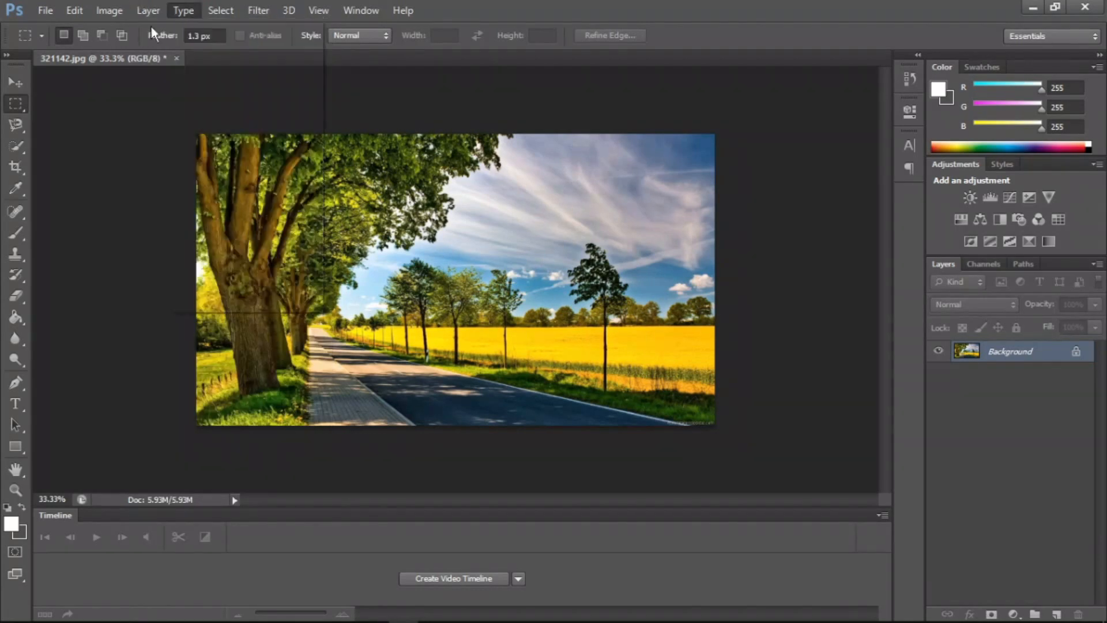
pyautogui.click(172, 45)
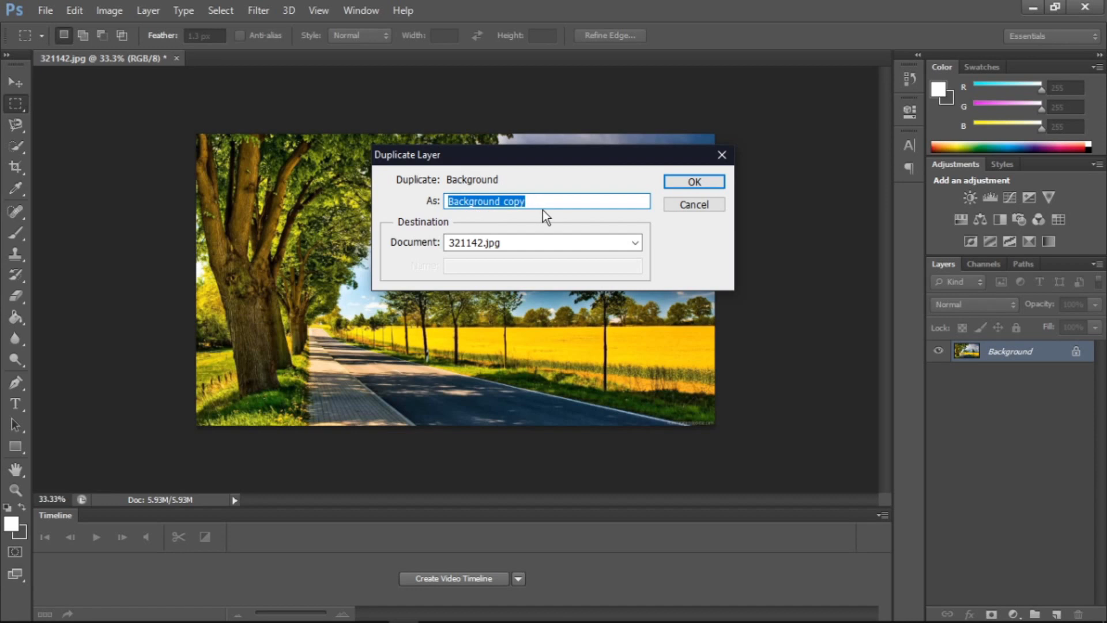
pyautogui.click(535, 197)
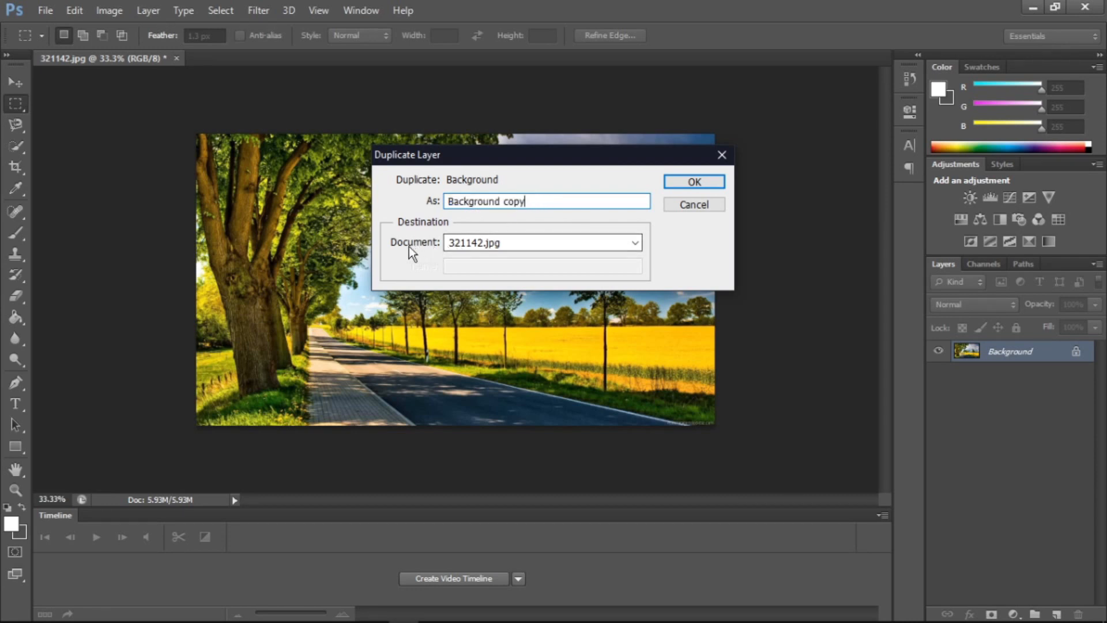
pyautogui.click(682, 182)
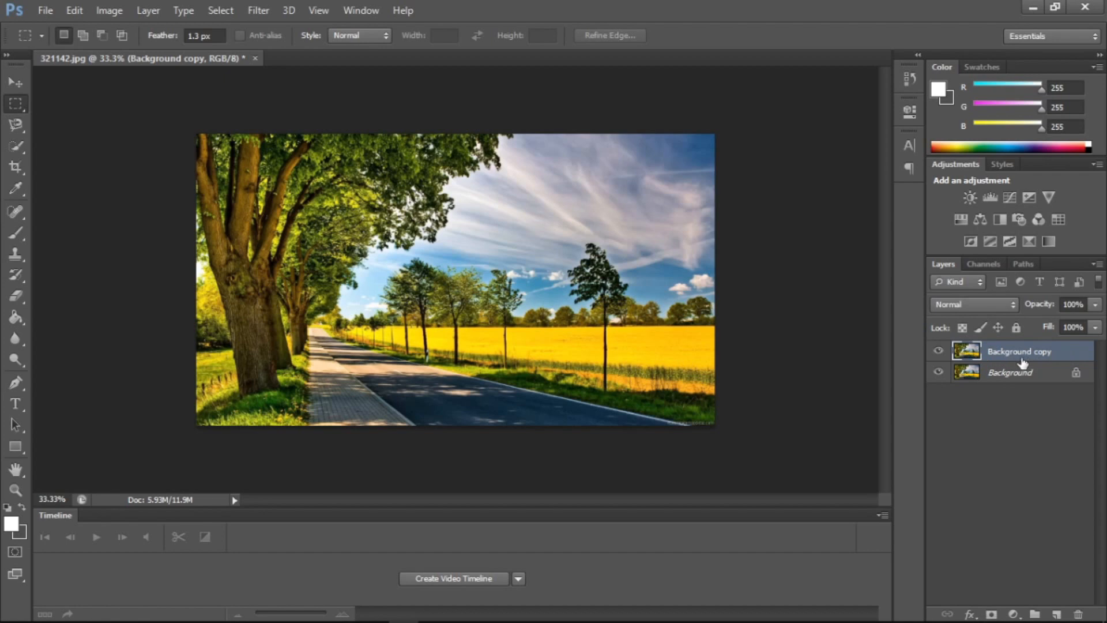
# - Delete the "Background copy" layer
pyautogui.rightClick(988, 345)
pyautogui.click(713, 185)
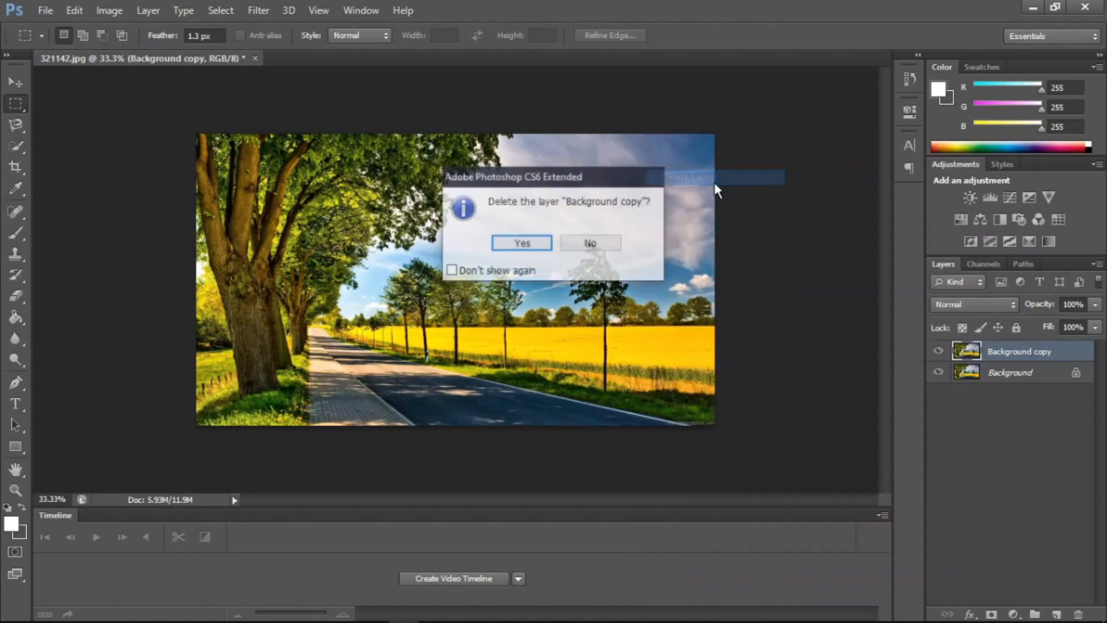
pyautogui.click(524, 240)
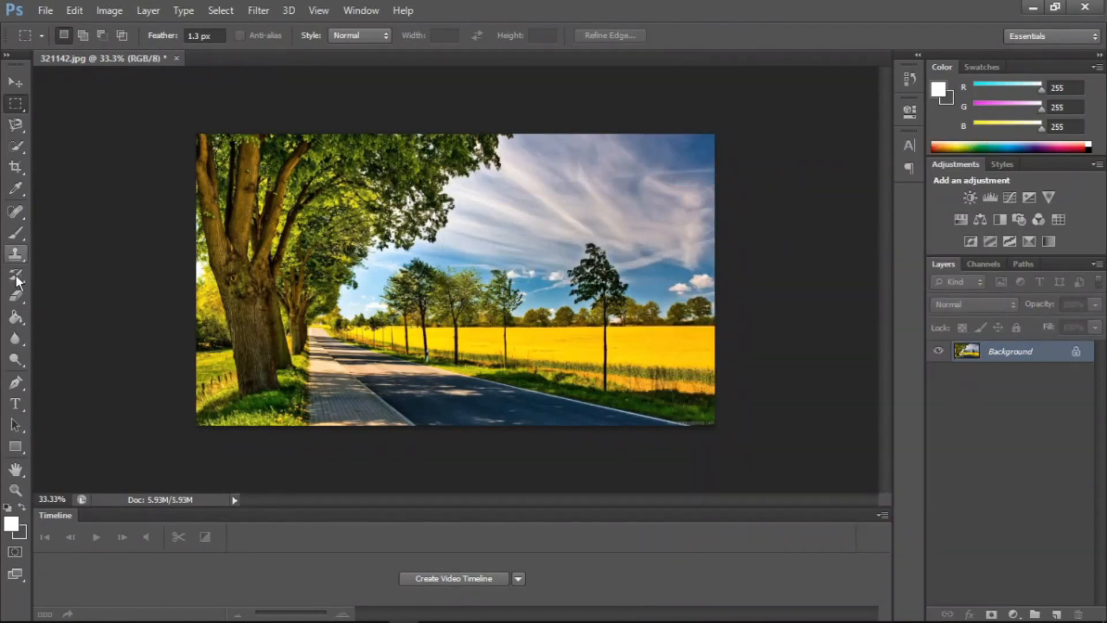
# - Add a text box containing a first name over the tree leaves, set the text to 72 pt and enlarge the box
pyautogui.click(16, 405)
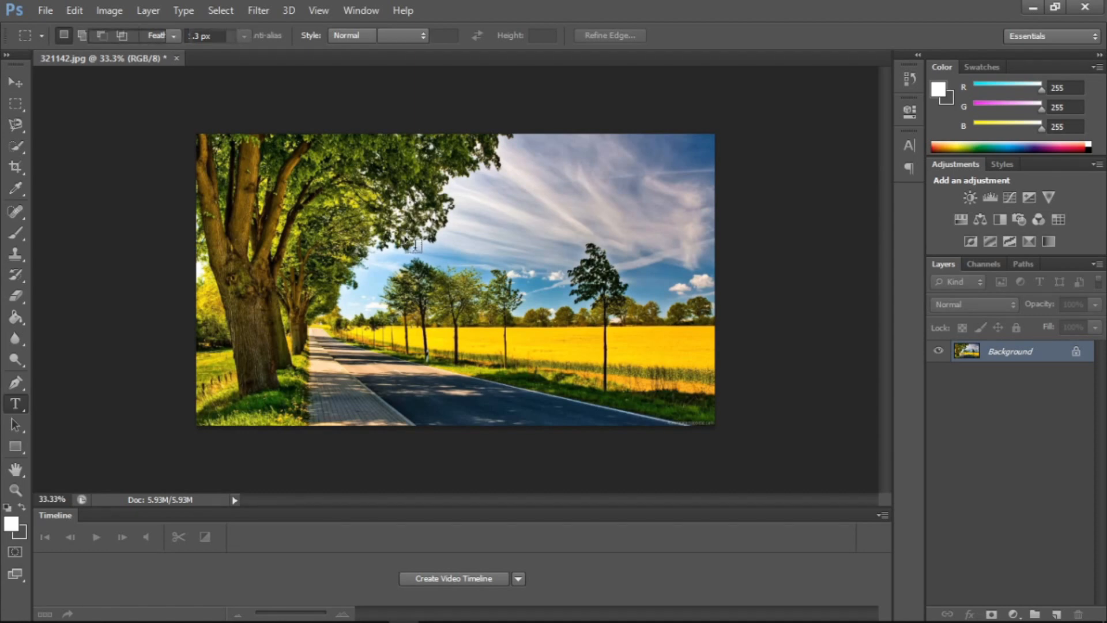
pyautogui.click(405, 237)
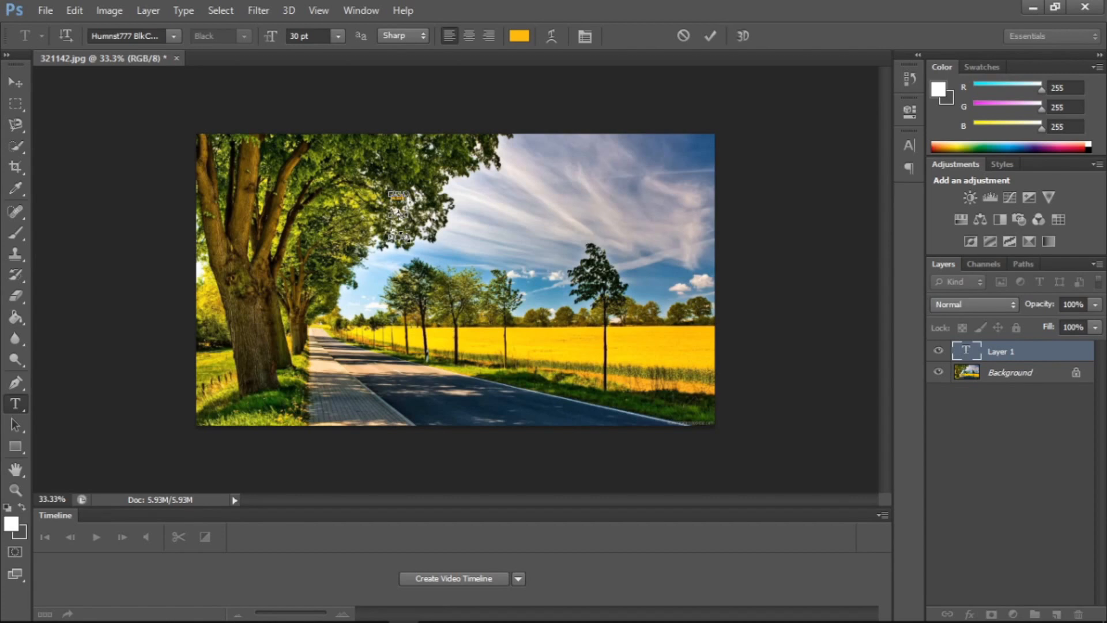
pyautogui.hotkey('ctrl', 'a')
pyautogui.click(335, 33)
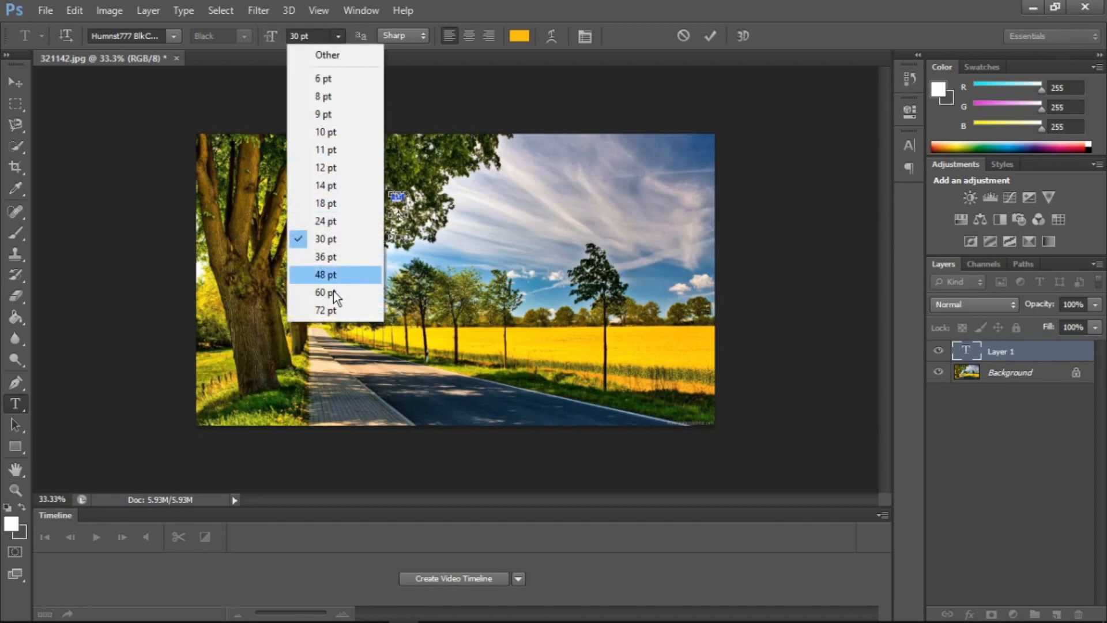
pyautogui.click(373, 309)
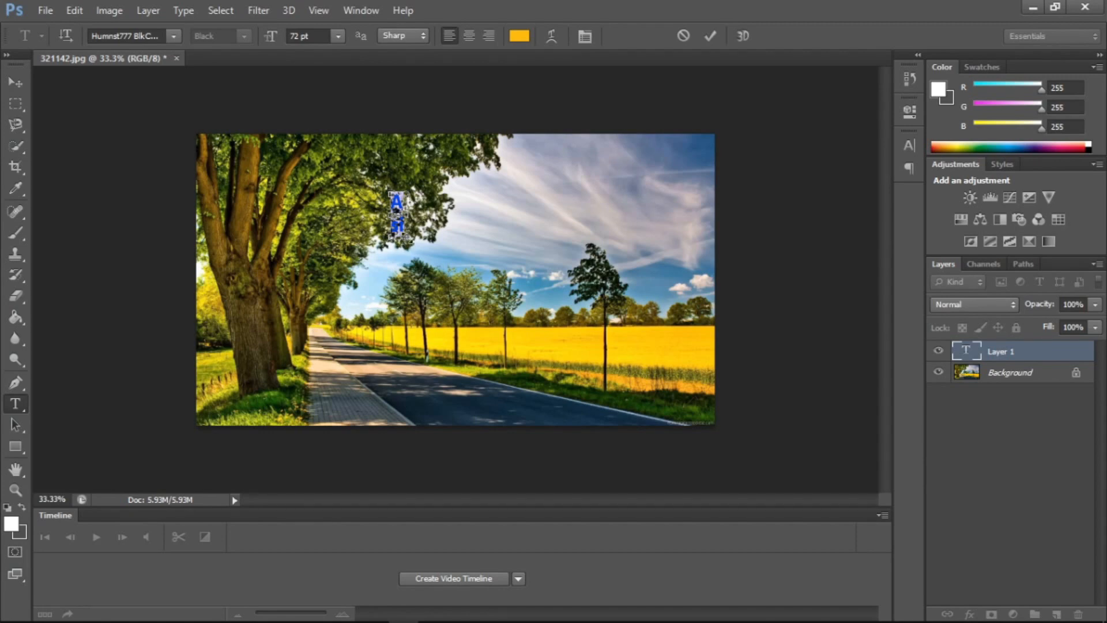
pyautogui.moveTo(403, 236); pyautogui.dragTo(576, 334)
# - Color the text black and move it into the sky above the small tree
pyautogui.click(521, 36)
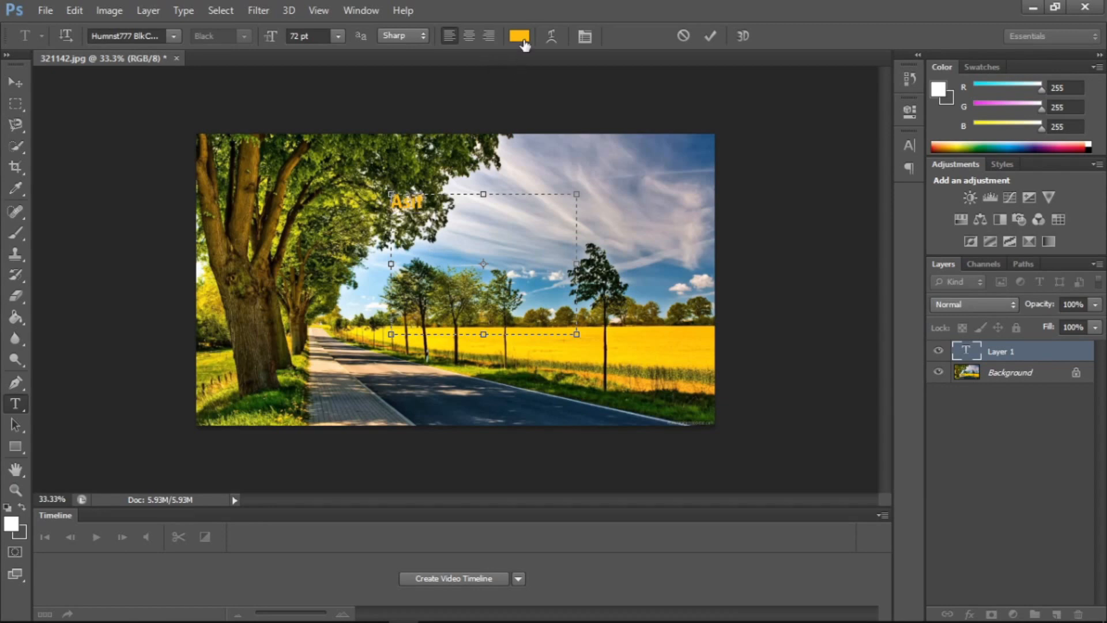
pyautogui.moveTo(566, 260); pyautogui.dragTo(518, 415)
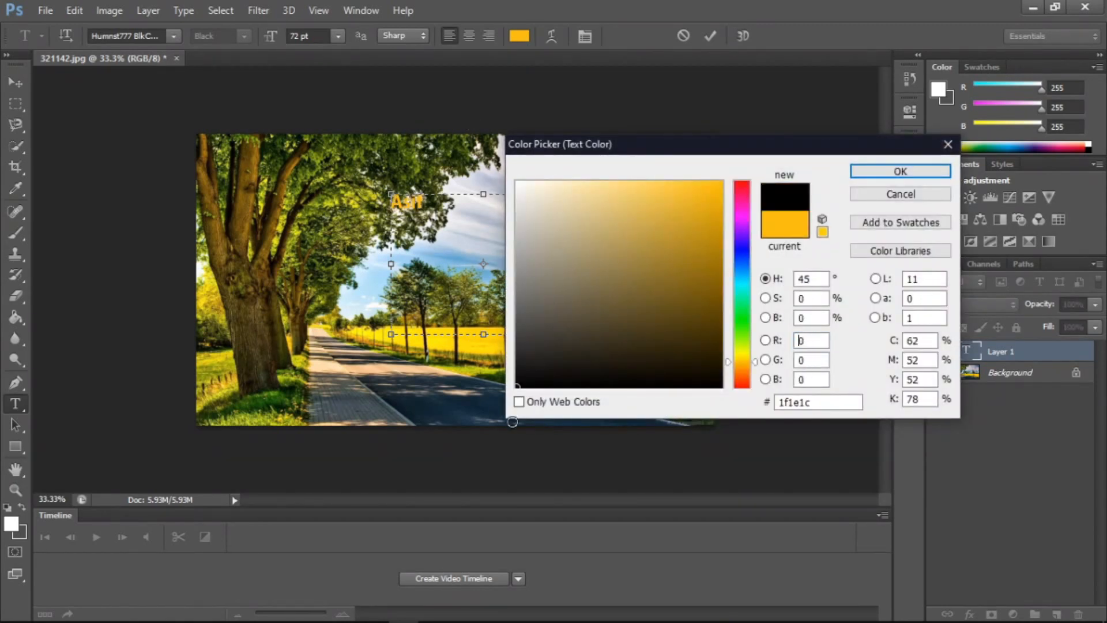
pyautogui.click(901, 171)
pyautogui.click(16, 82)
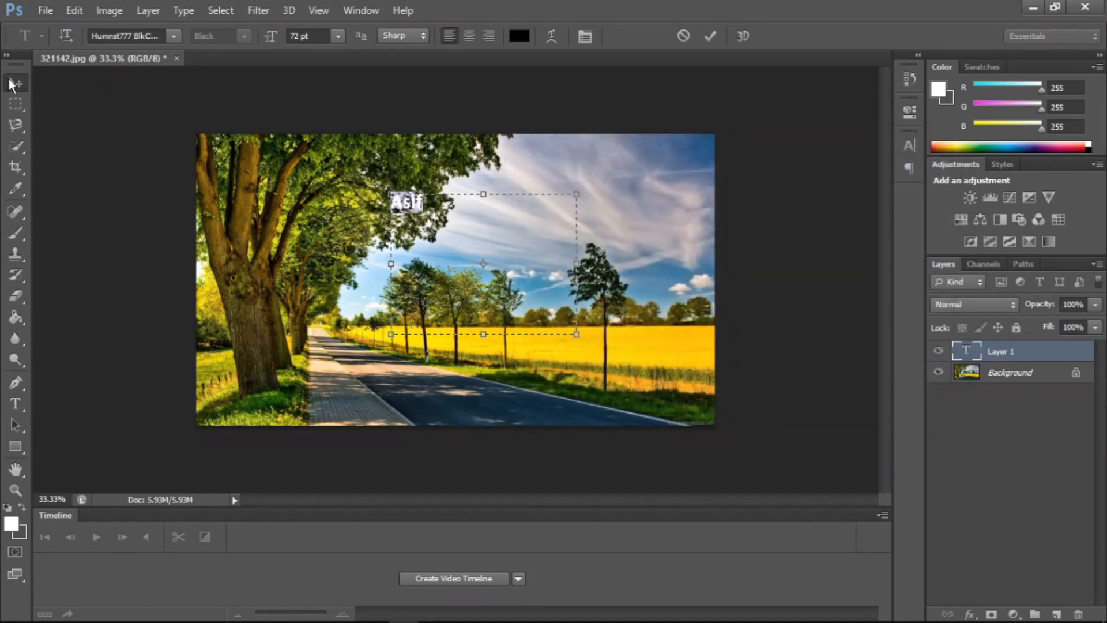
pyautogui.moveTo(449, 249); pyautogui.dragTo(577, 274)
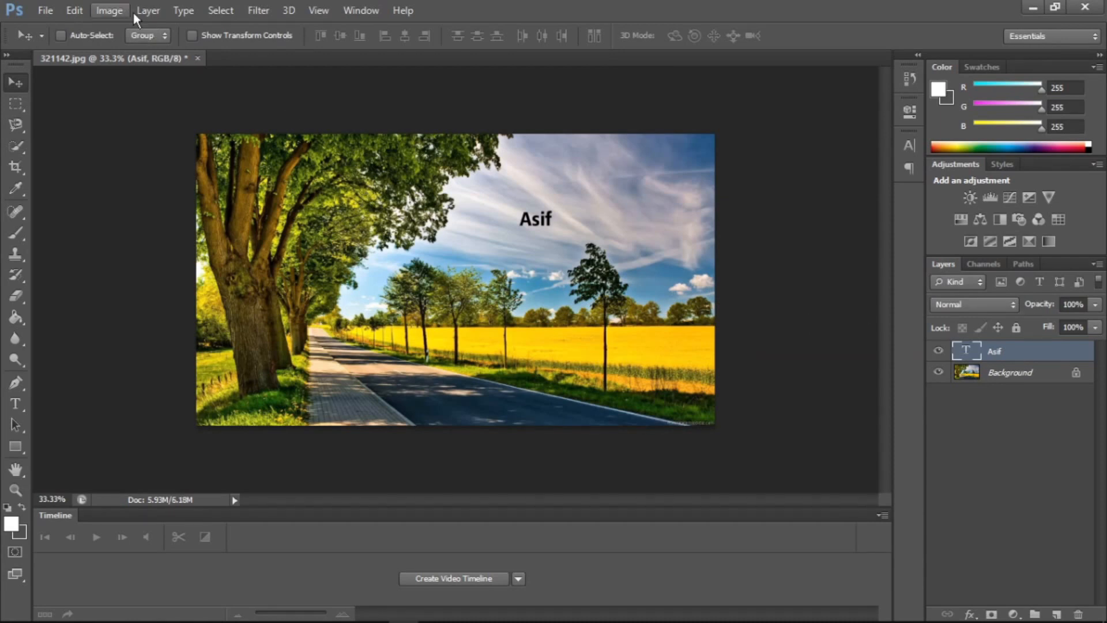
# - Duplicate the text layer under the default copy name, move the copy just below the original text, and select the original text layer
pyautogui.click(149, 10)
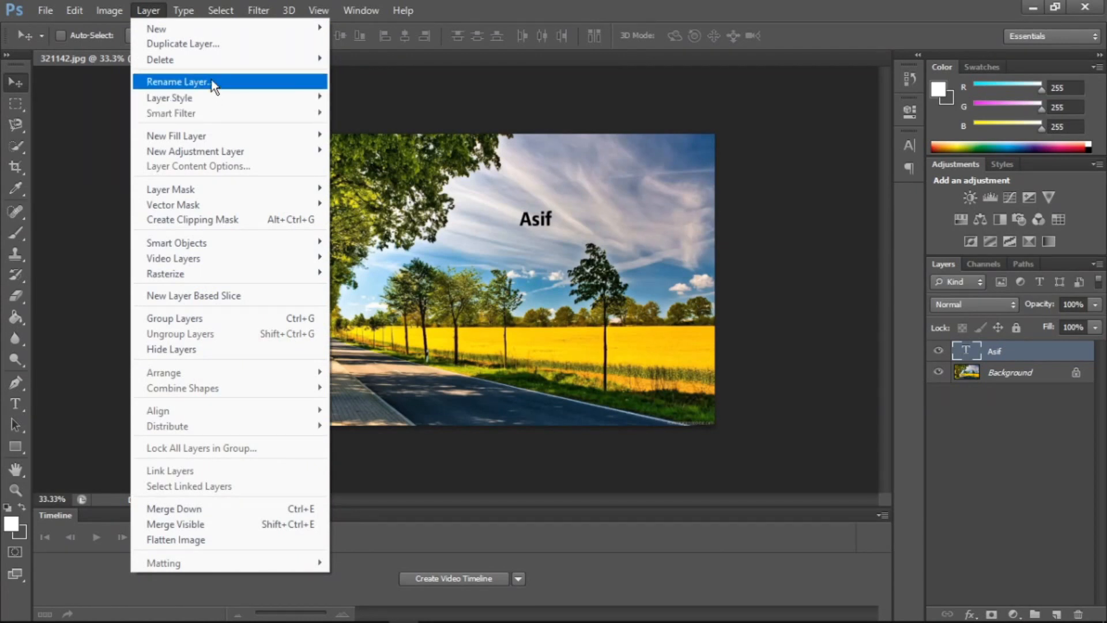
pyautogui.click(211, 49)
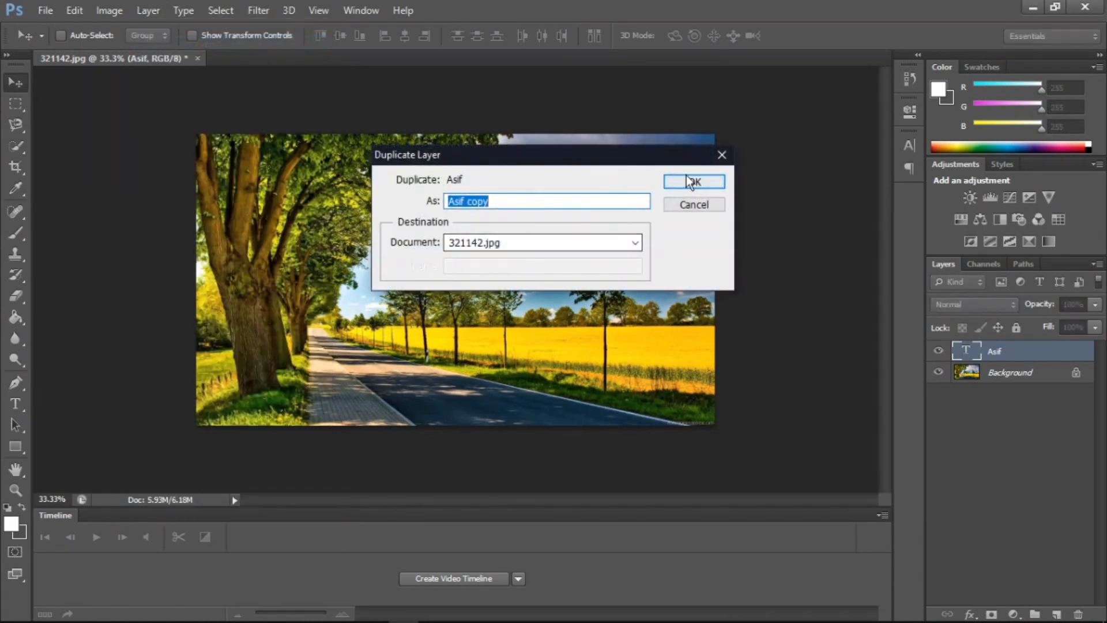
pyautogui.click(683, 182)
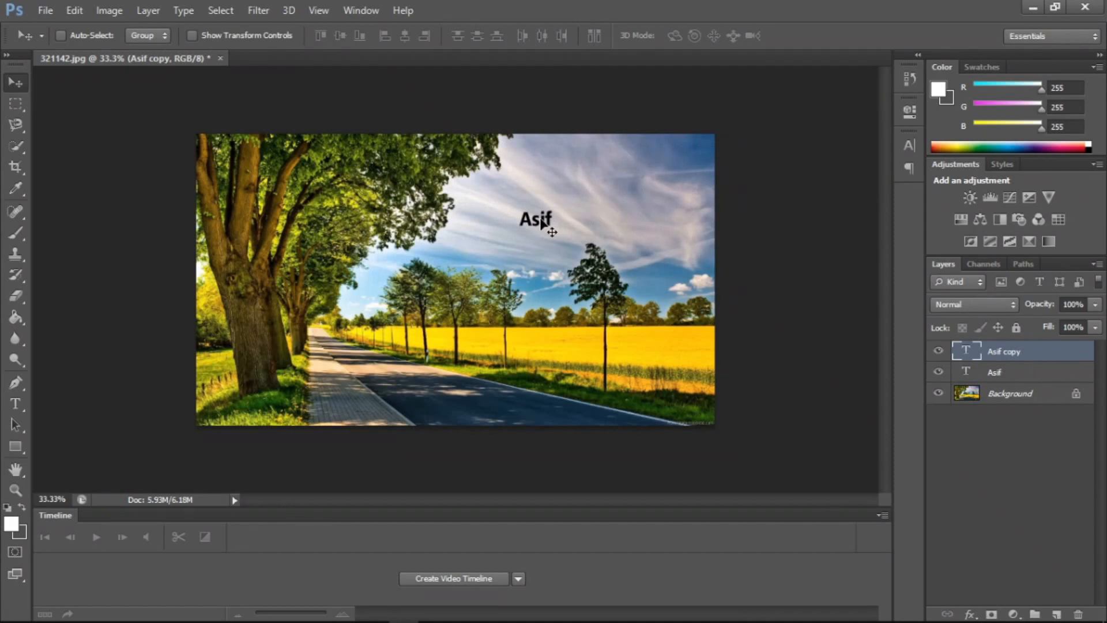
pyautogui.moveTo(541, 225); pyautogui.dragTo(541, 239)
pyautogui.click(1003, 376)
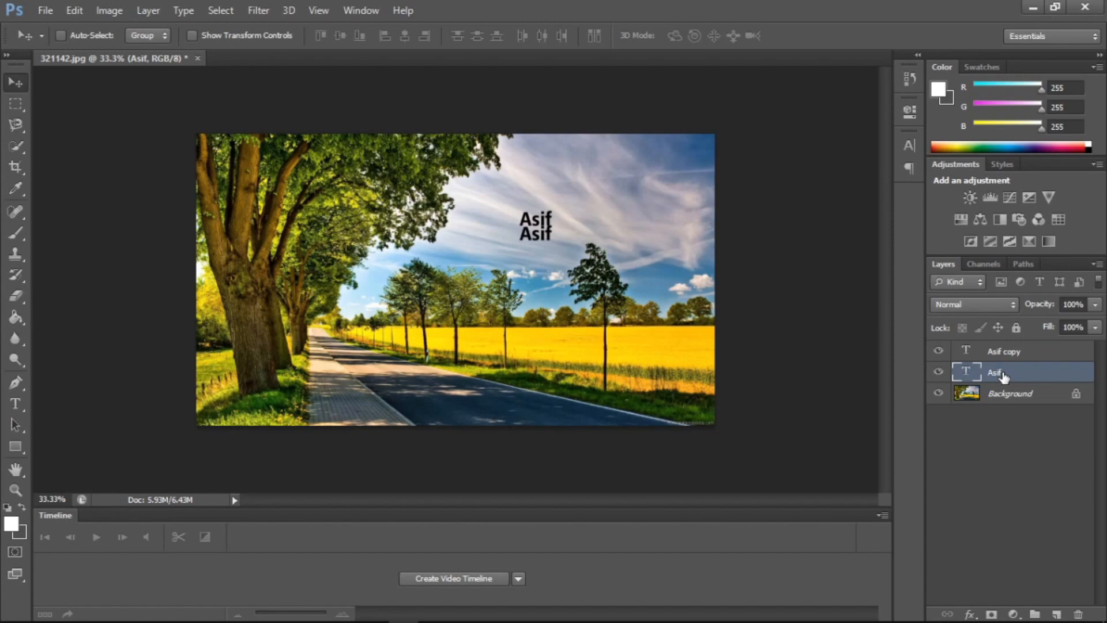
# - Delete the original text layer, keeping its copy above the Background
pyautogui.rightClick(1002, 374)
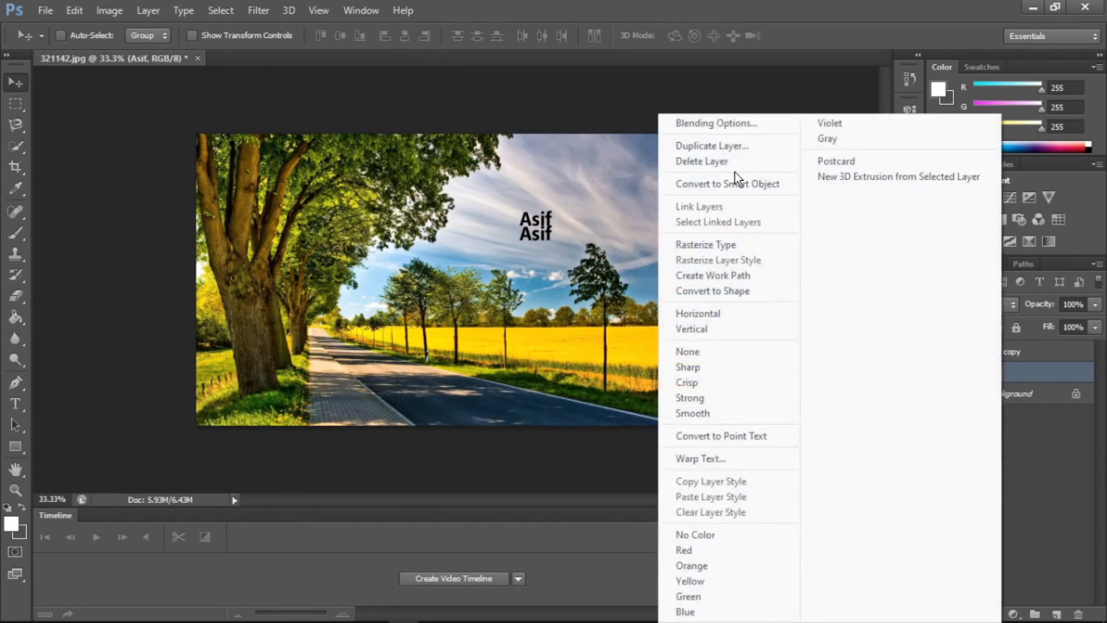
pyautogui.click(734, 162)
pyautogui.press('Return')
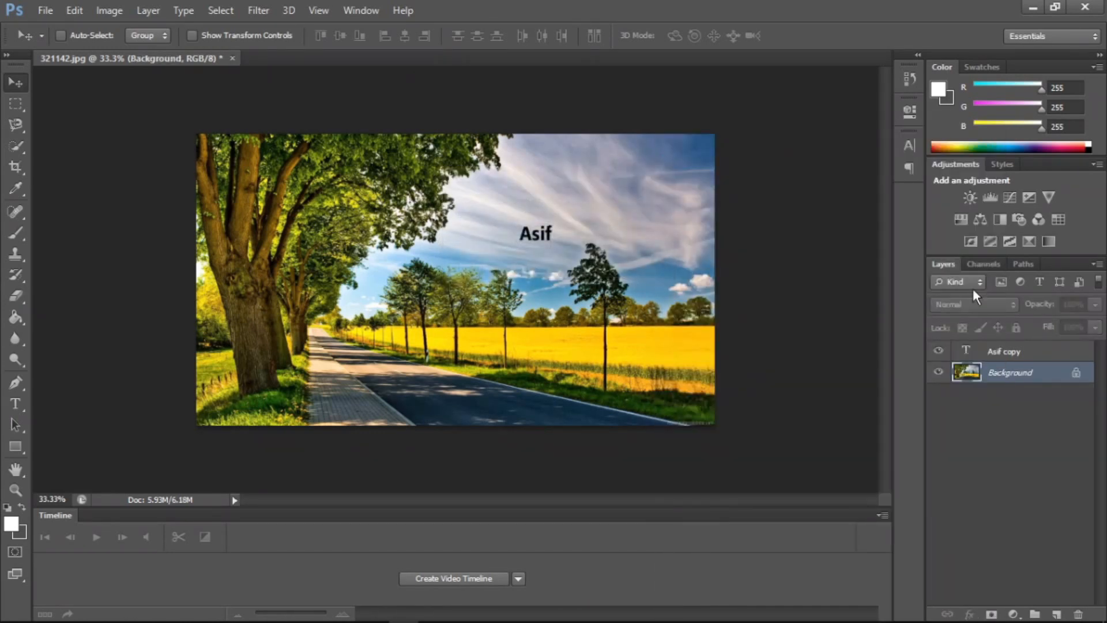
# - Select the remaining text layer copy and delete it
pyautogui.click(988, 353)
pyautogui.rightClick(989, 356)
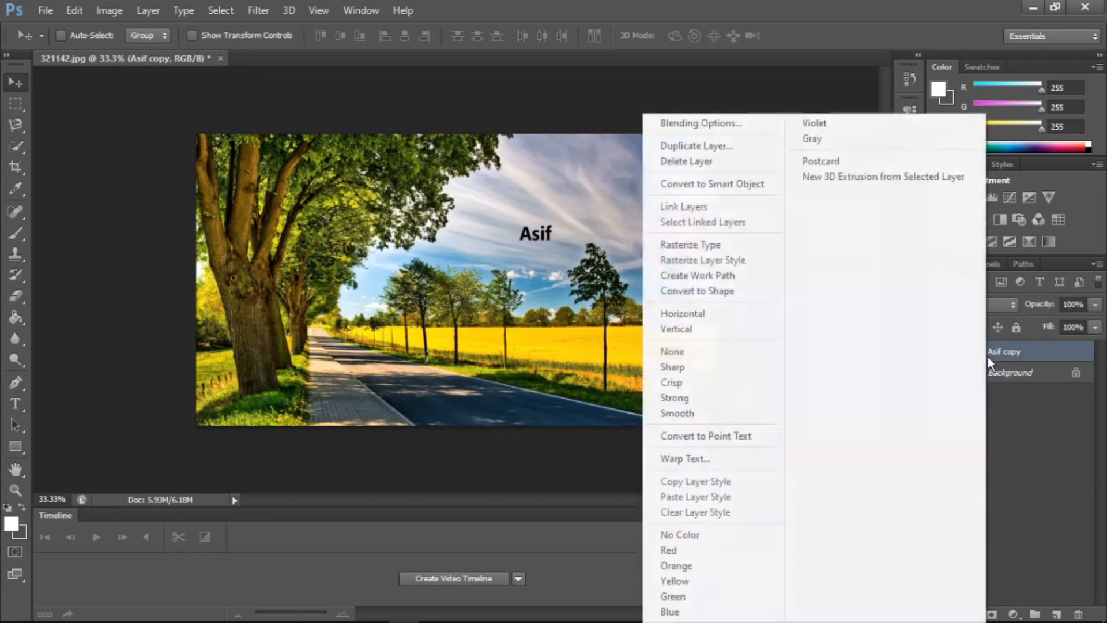
pyautogui.click(717, 165)
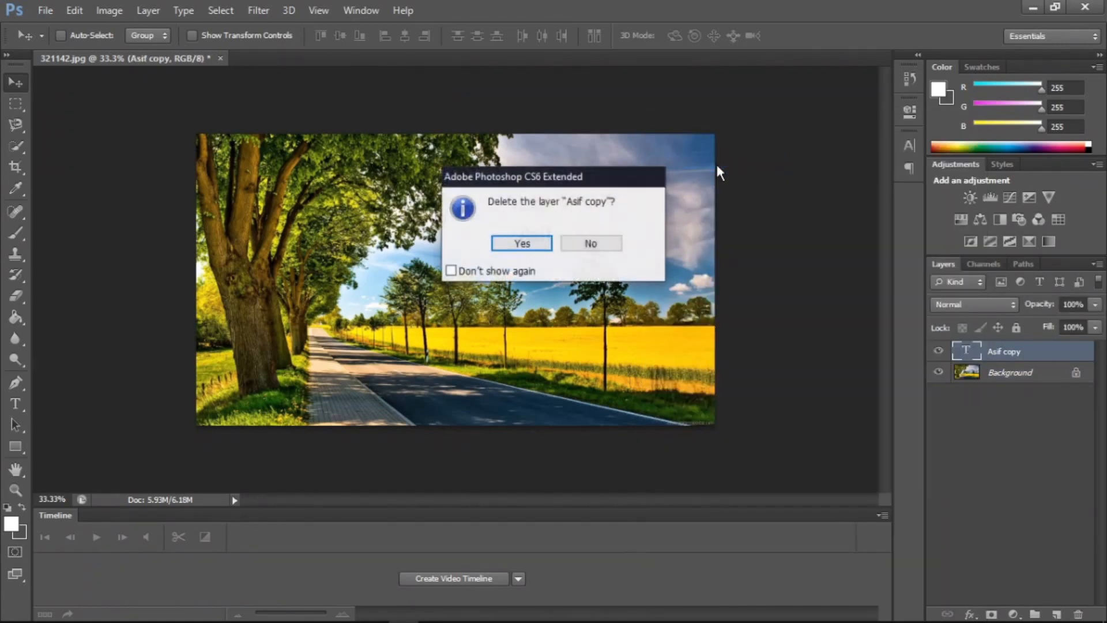
pyautogui.press('Return')
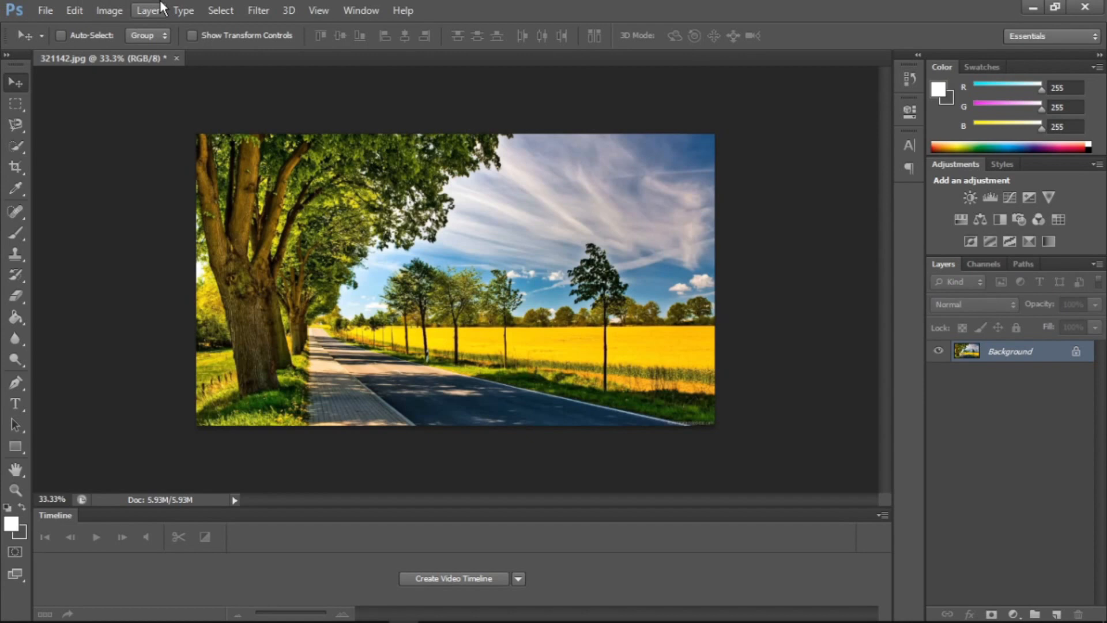
# - Undo the deletion of the text layer copy
pyautogui.click(160, 9)
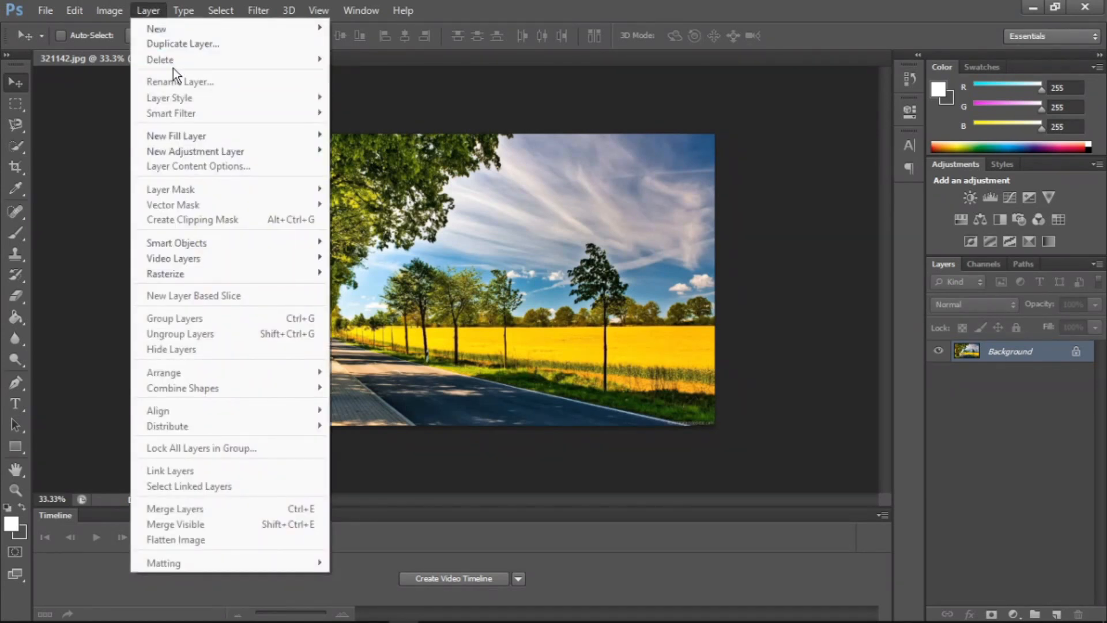
pyautogui.click(1105, 347)
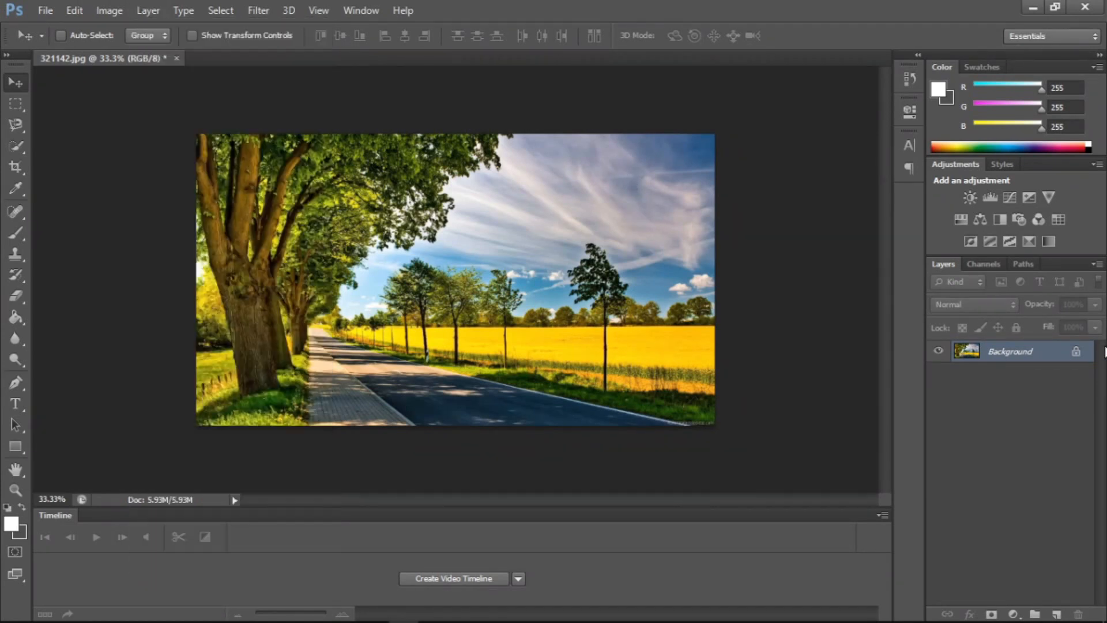
pyautogui.hotkey('ctrl', 'z')
pyautogui.hotkey('ctrl', 'z')
pyautogui.hotkey('ctrl', 'z')
pyautogui.click(151, 10)
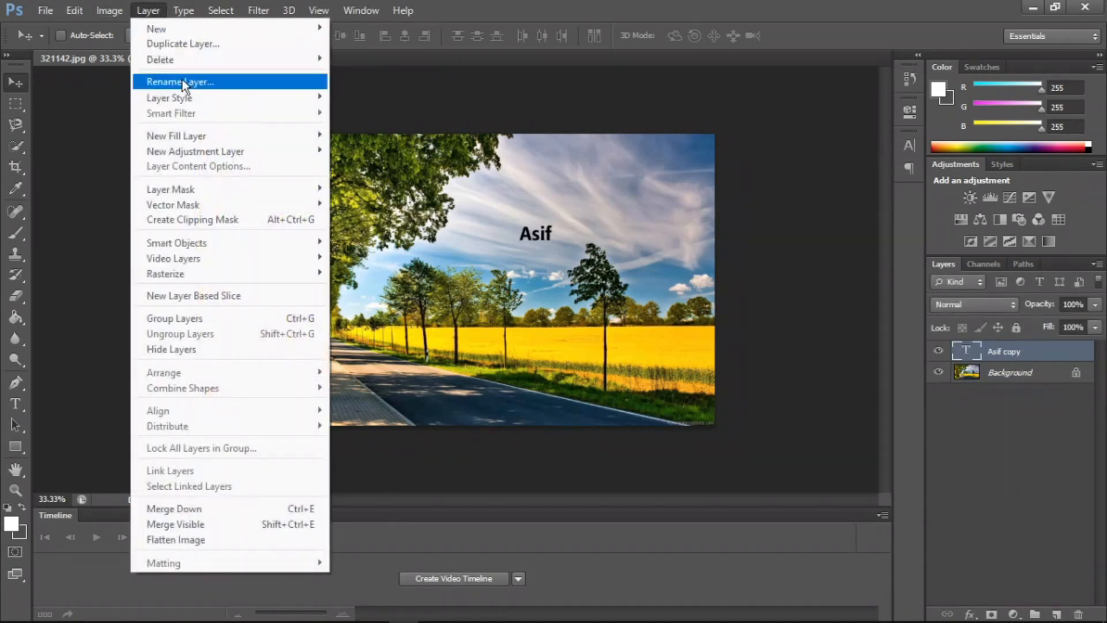
pyautogui.moveTo(199, 59)
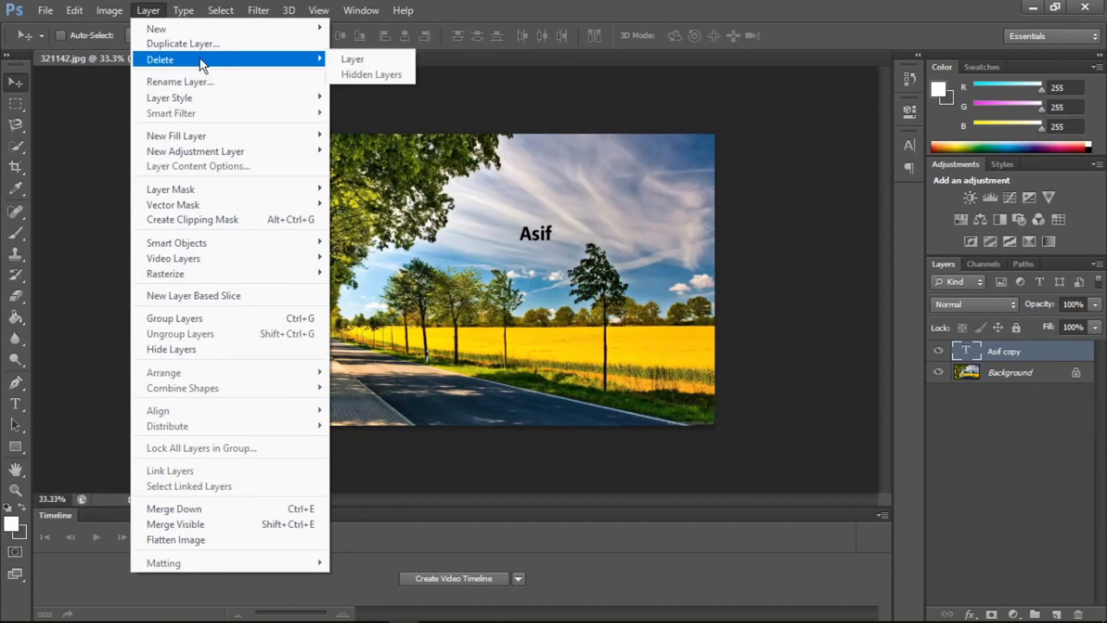
pyautogui.click(350, 59)
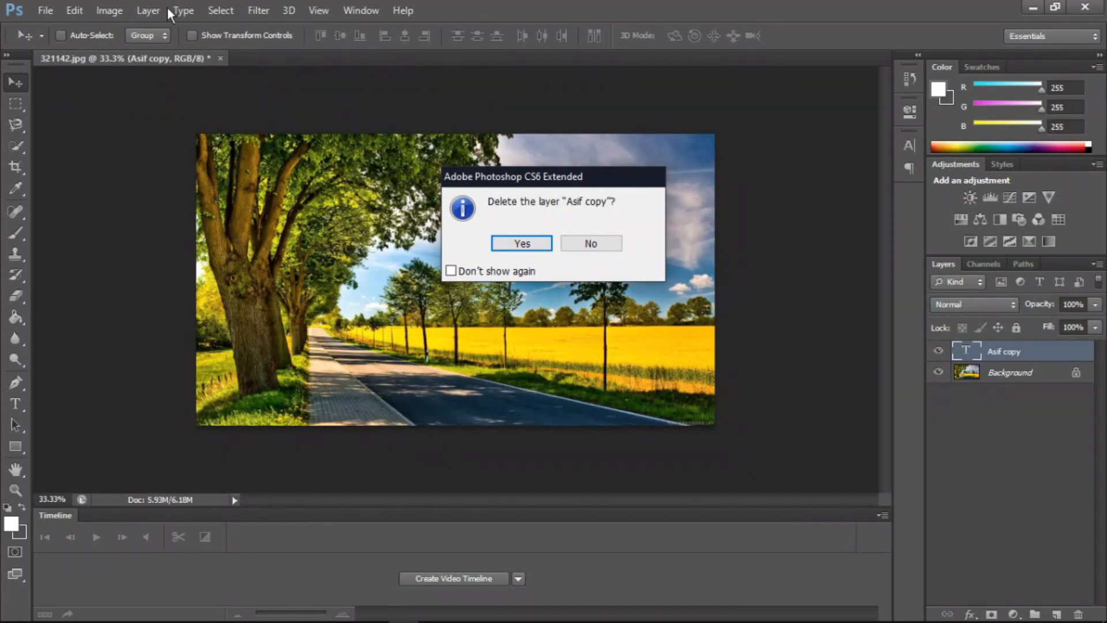
pyautogui.click(607, 243)
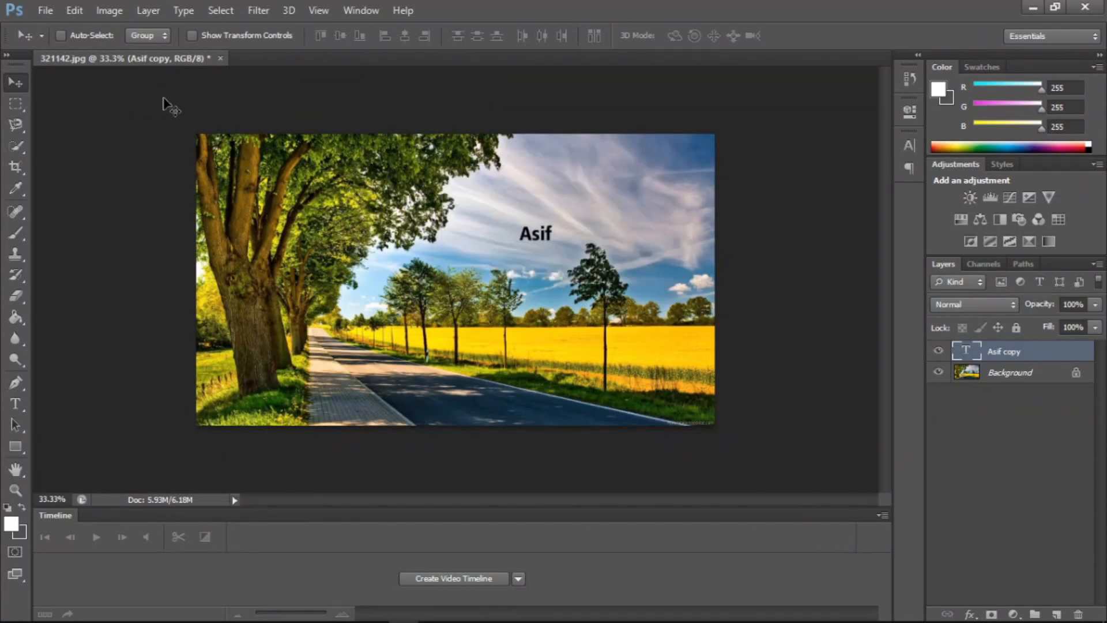
# - Delete the selected text layer copy with the Delete Layer command
pyautogui.click(148, 10)
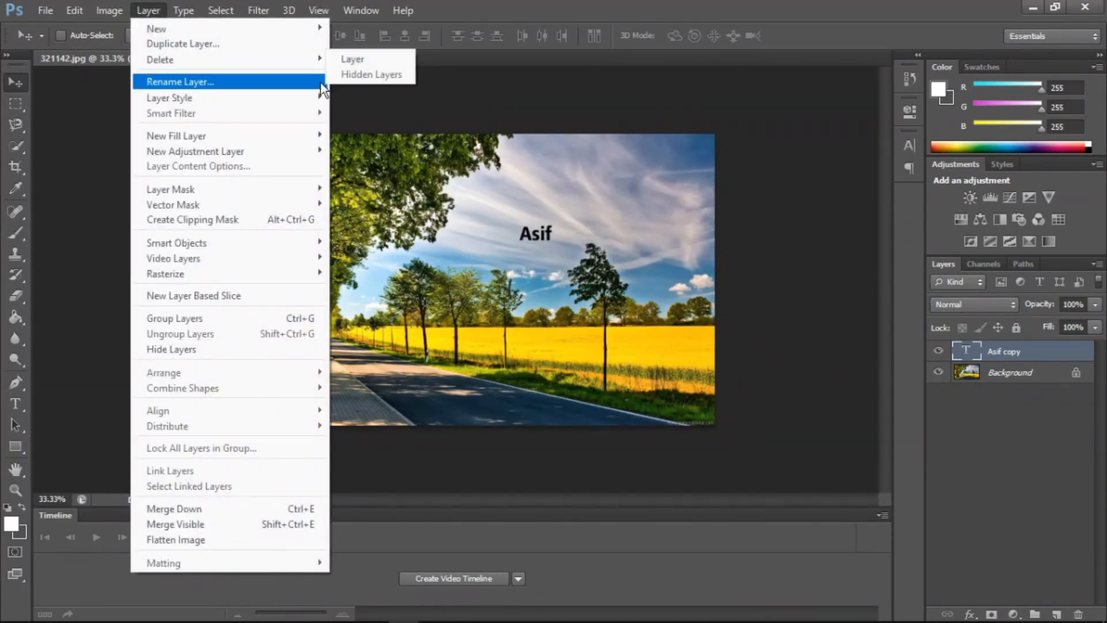
pyautogui.moveTo(314, 60)
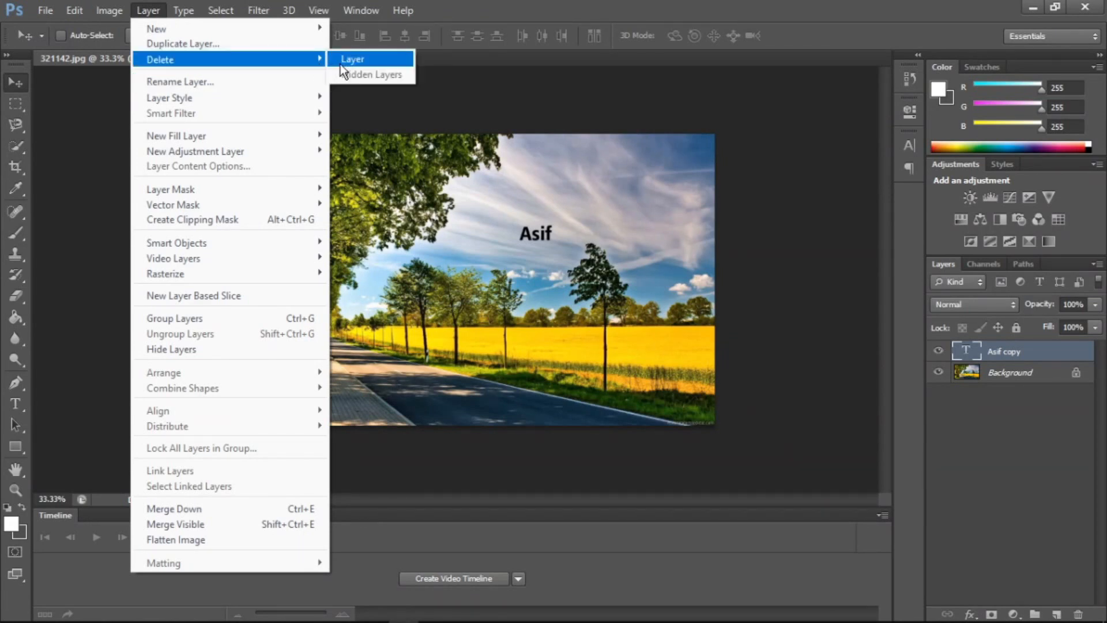
pyautogui.click(340, 61)
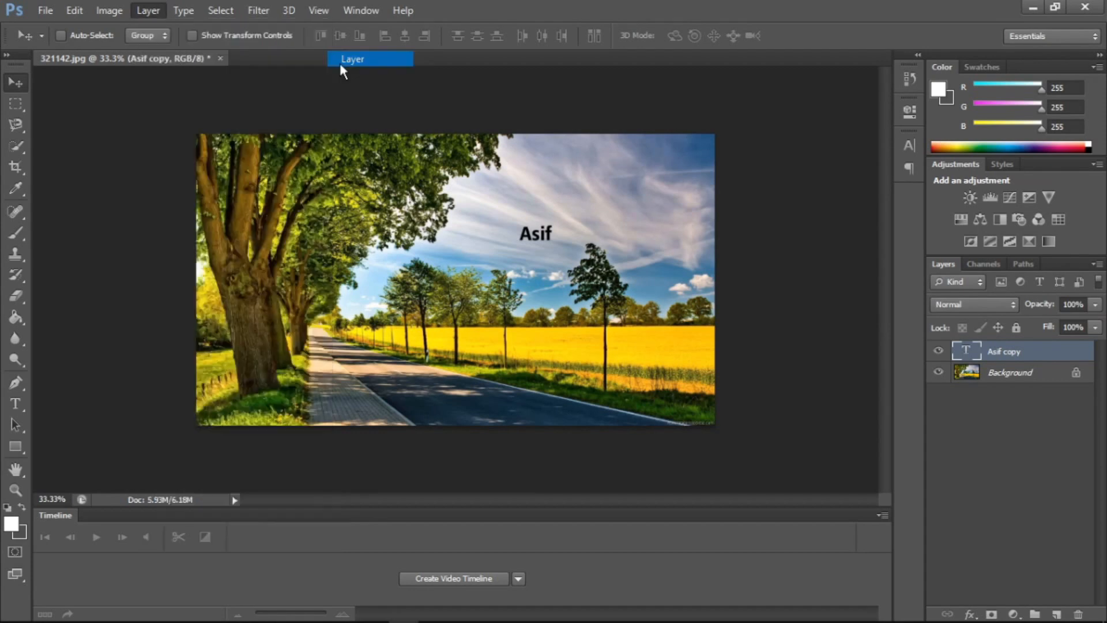
pyautogui.press('Return')
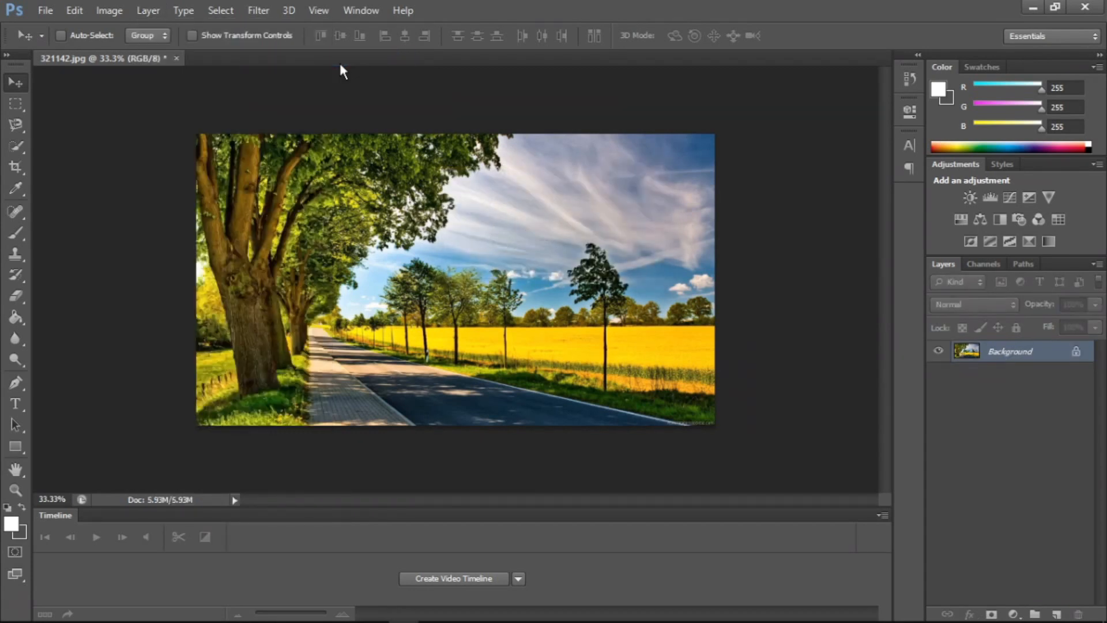
# - Undo the last layer deletion to bring back the text layer copy
pyautogui.click(140, 4)
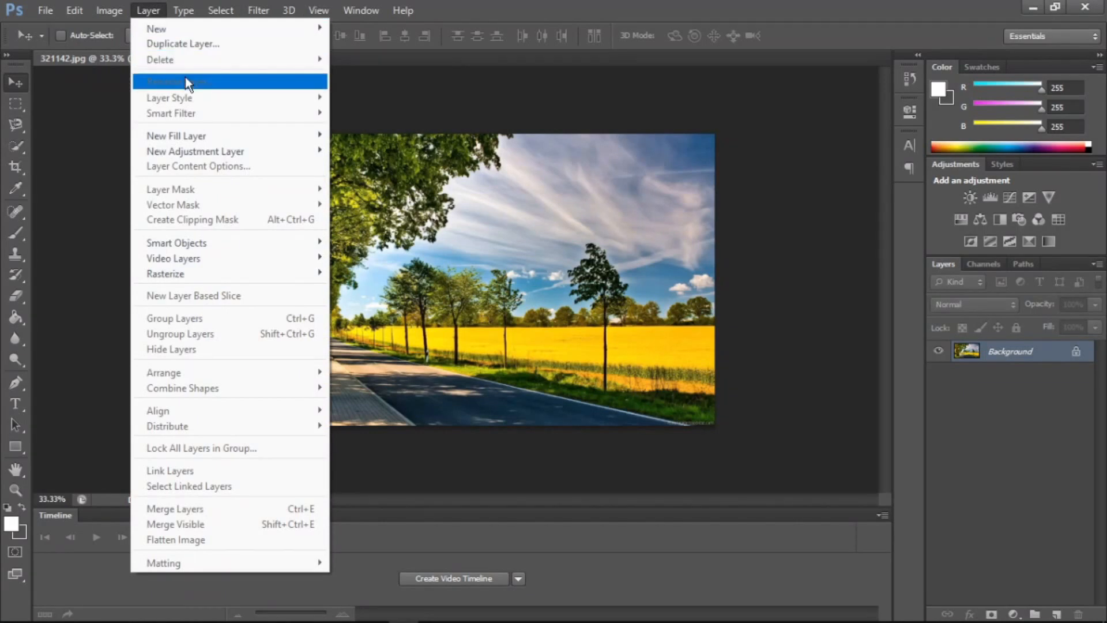
pyautogui.click(386, 107)
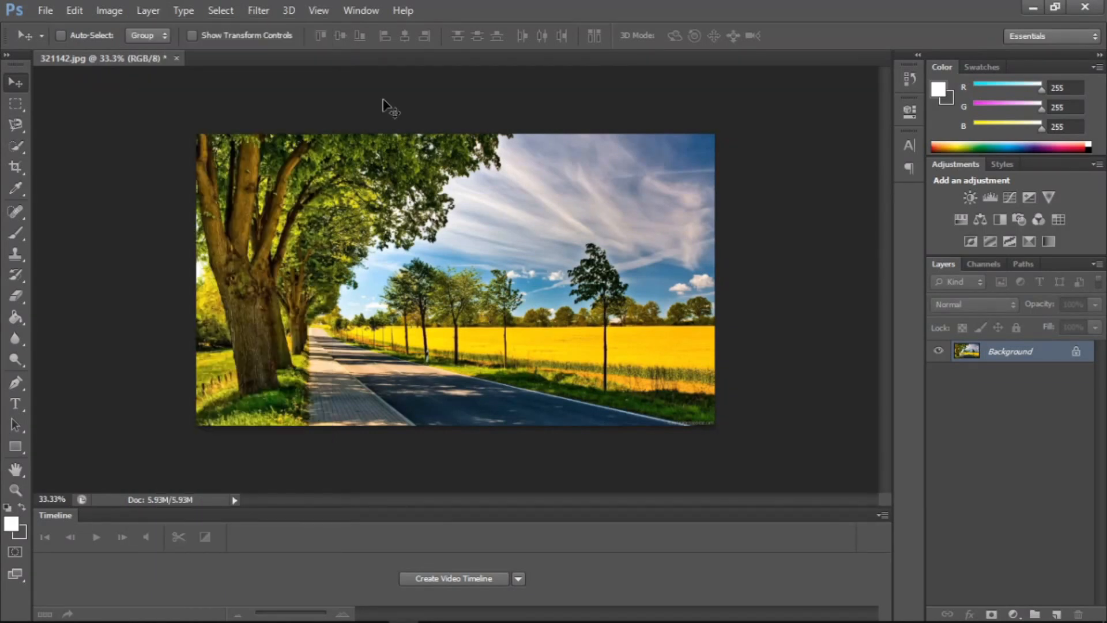
pyautogui.hotkey('ctrl', 'z')
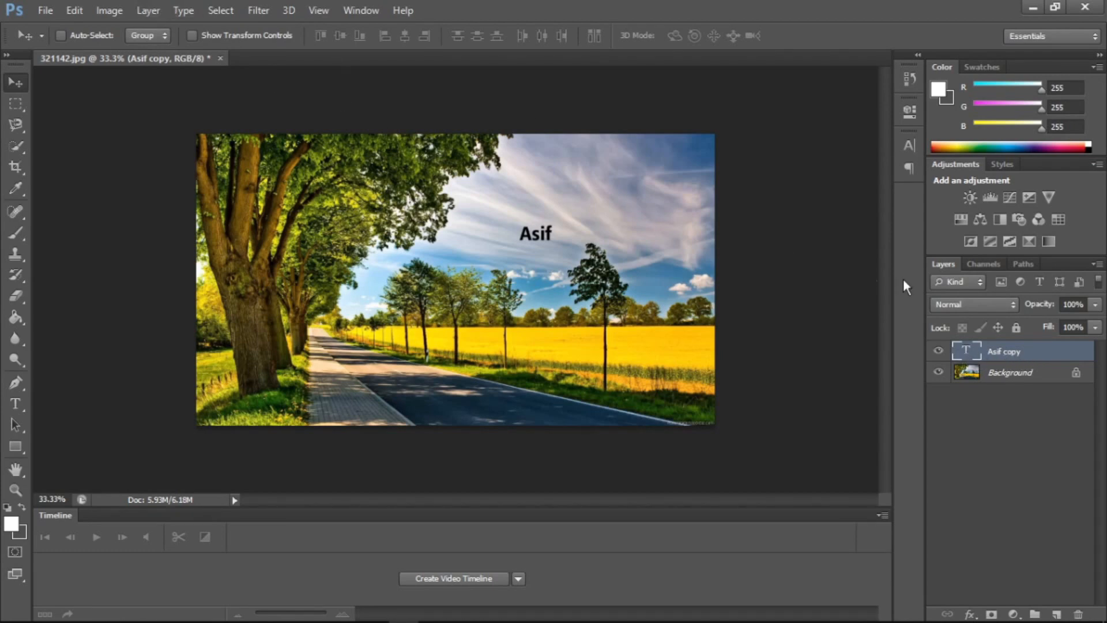
pyautogui.doubleClick(1008, 351)
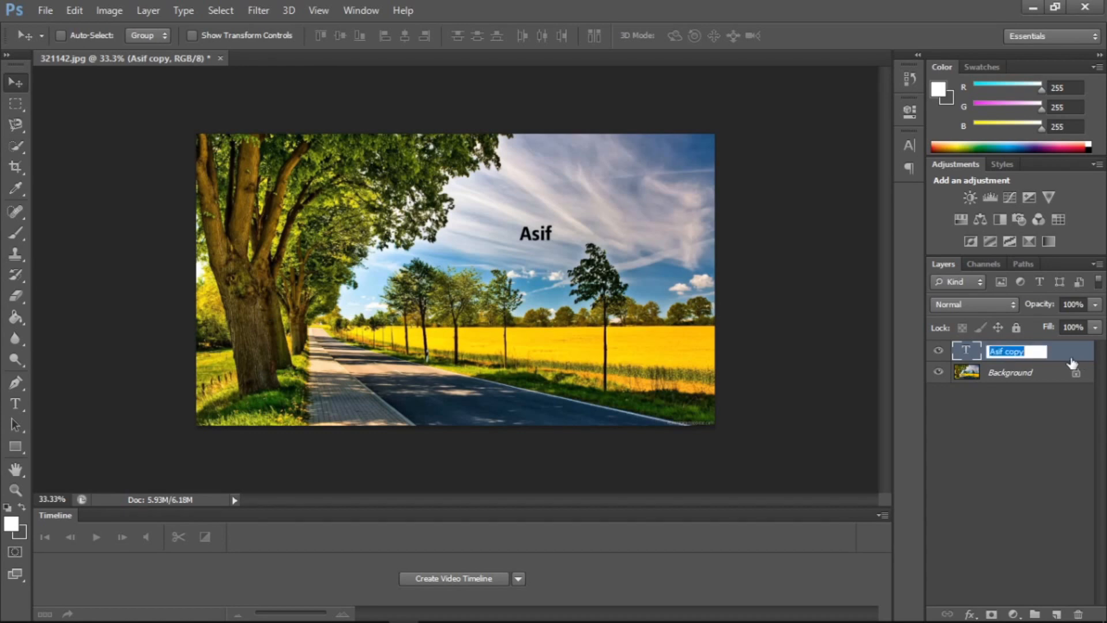
pyautogui.click(970, 407)
pyautogui.click(969, 406)
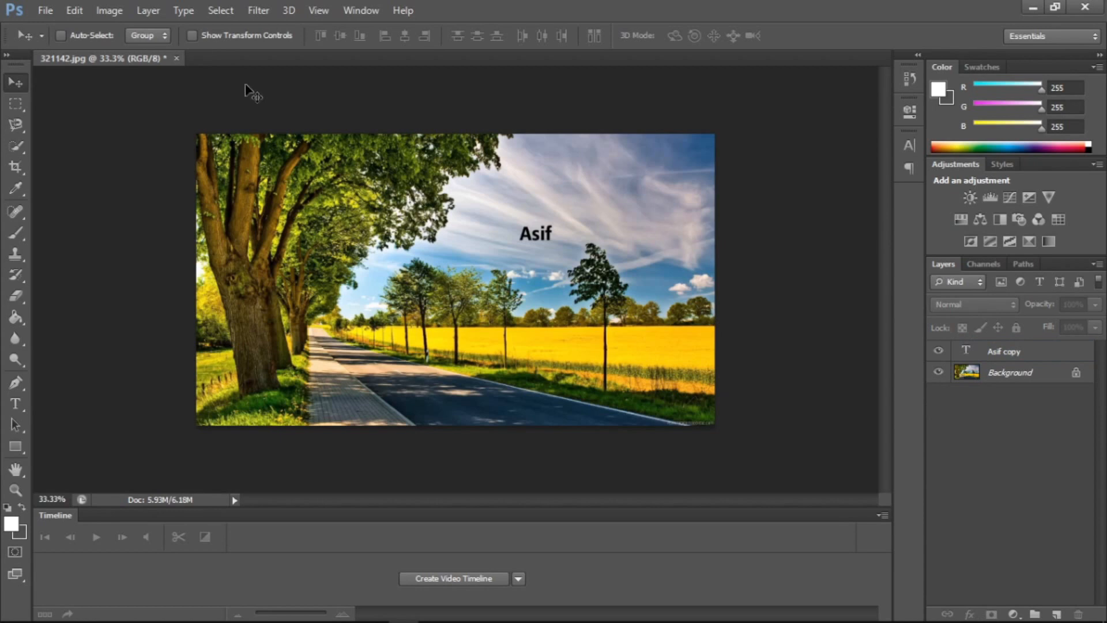
# - Select the text layer copy and rename it "arty"
pyautogui.click(980, 356)
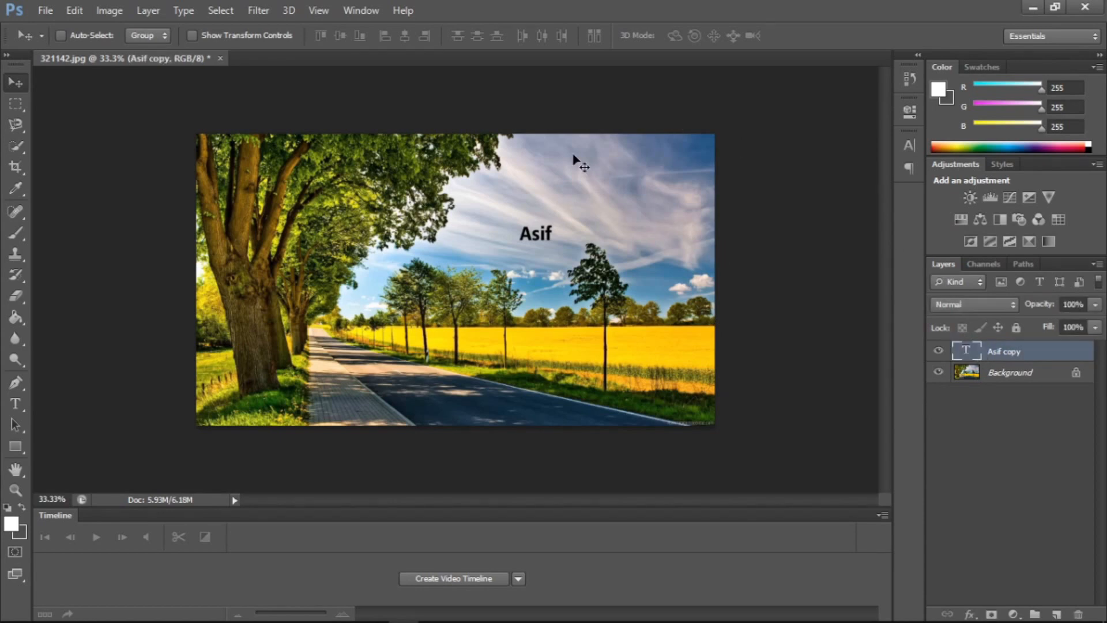
pyautogui.click(135, 8)
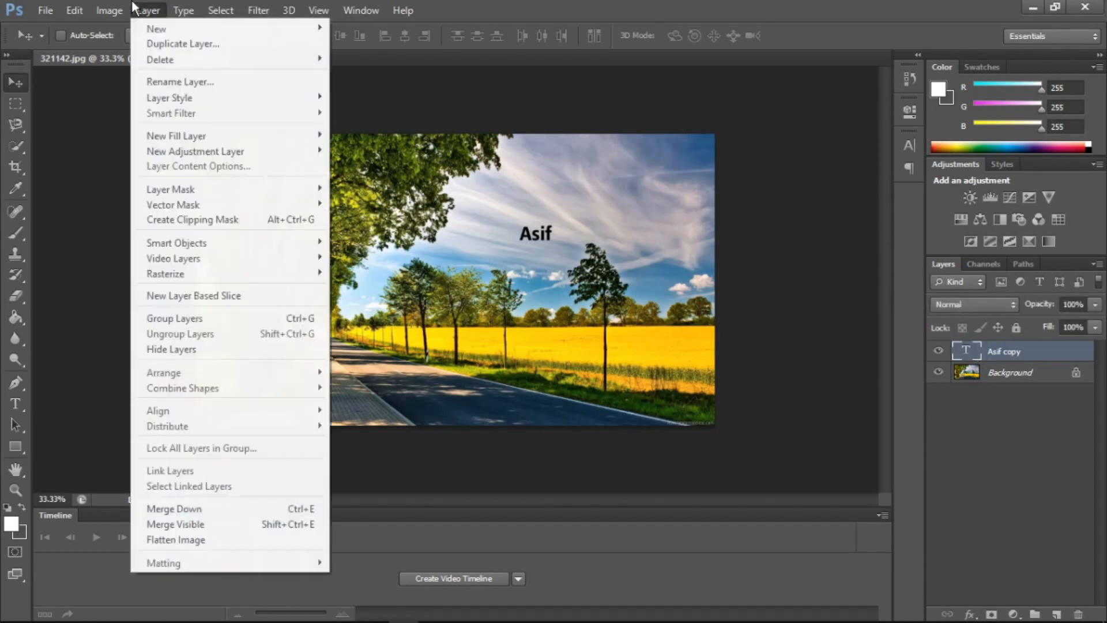
pyautogui.click(199, 85)
pyautogui.write('arty')
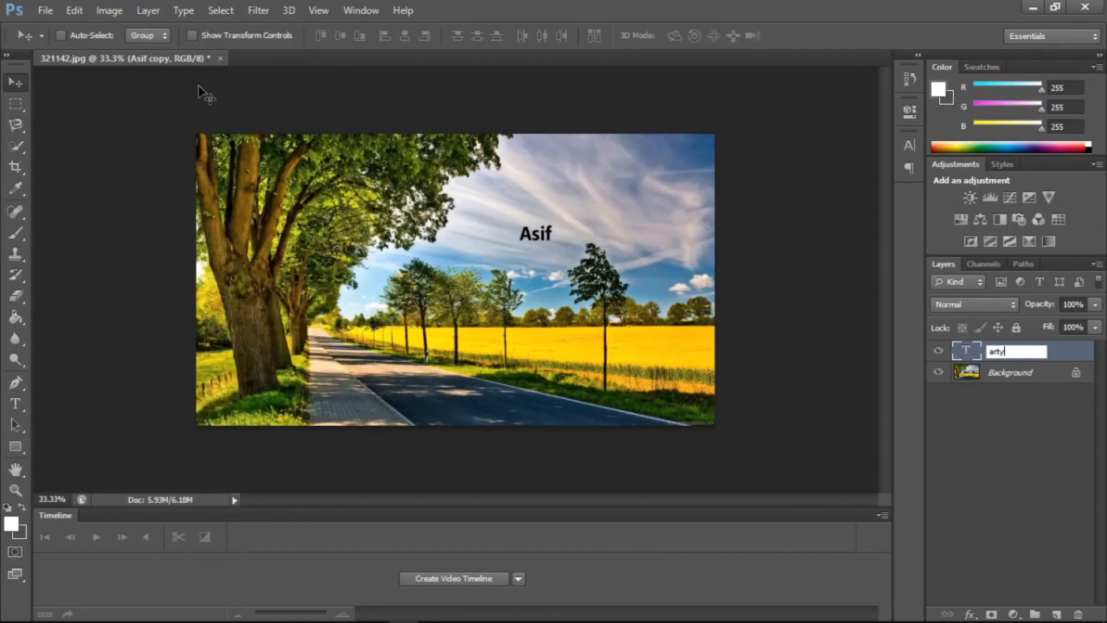
pyautogui.press('Return')
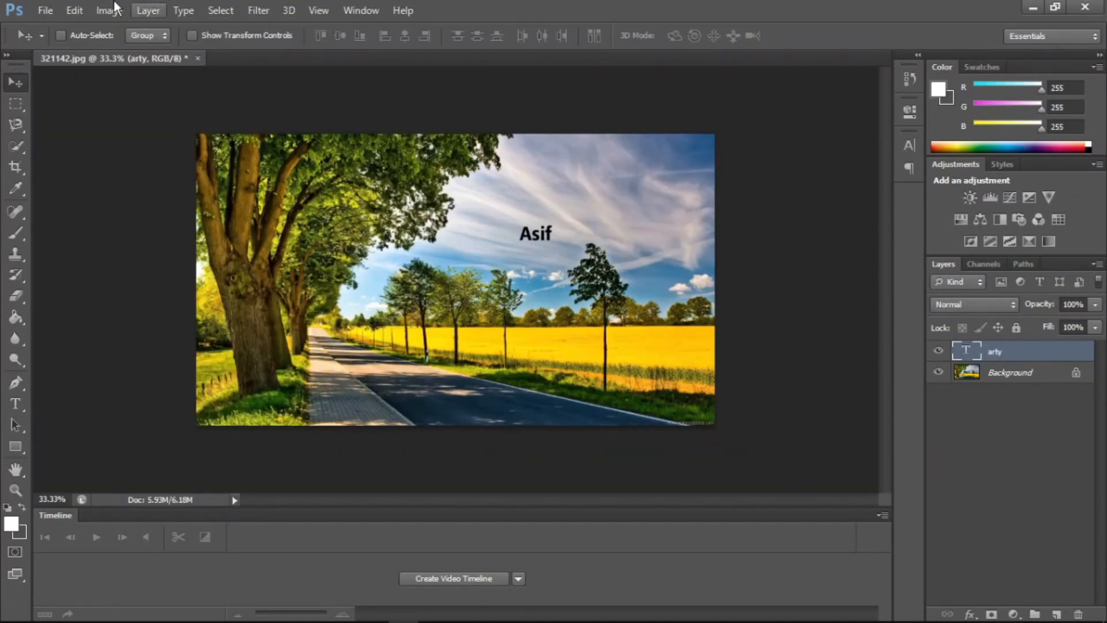
pyautogui.click(149, 10)
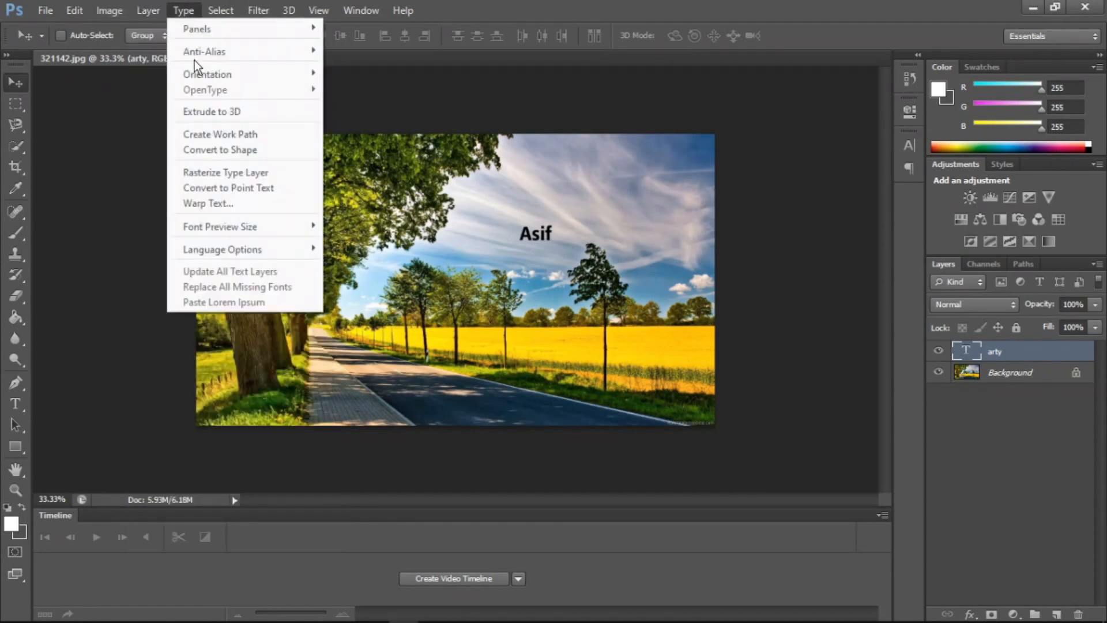
pyautogui.moveTo(198, 95)
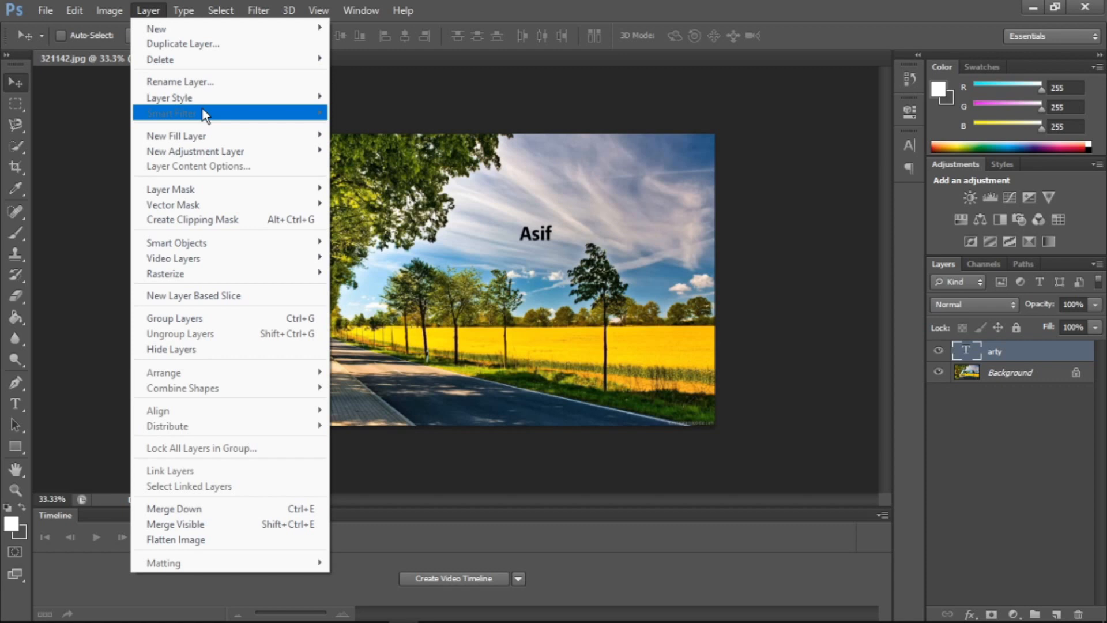
pyautogui.moveTo(202, 136)
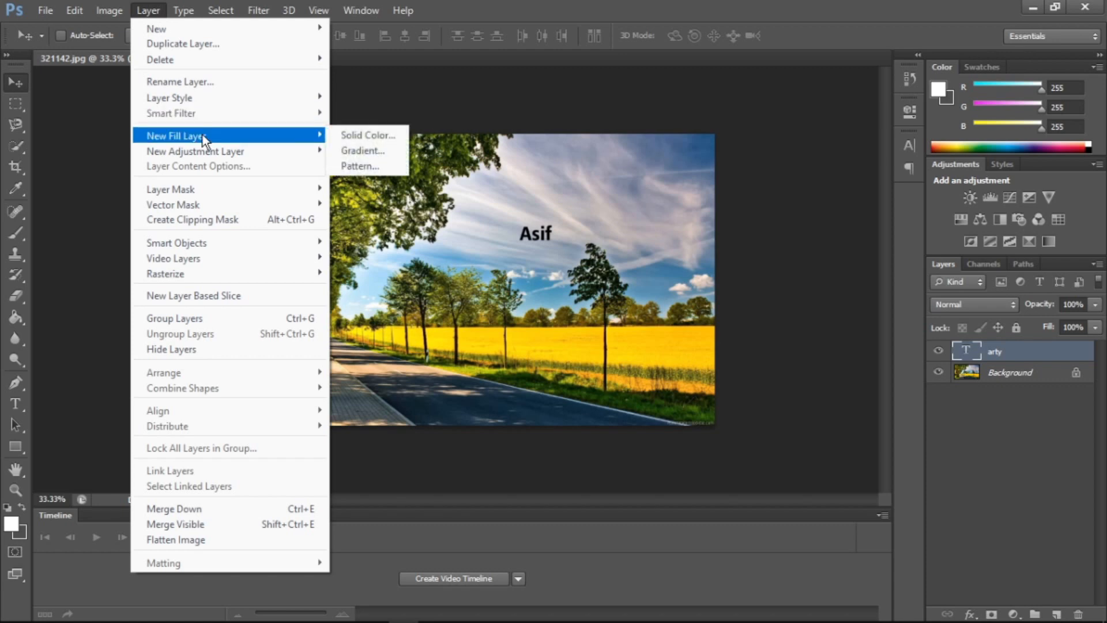
pyautogui.click(164, 7)
# - Create a solid color fill layer with the Blue label color and Overlay blending mode at 100% opacity
pyautogui.click(164, 8)
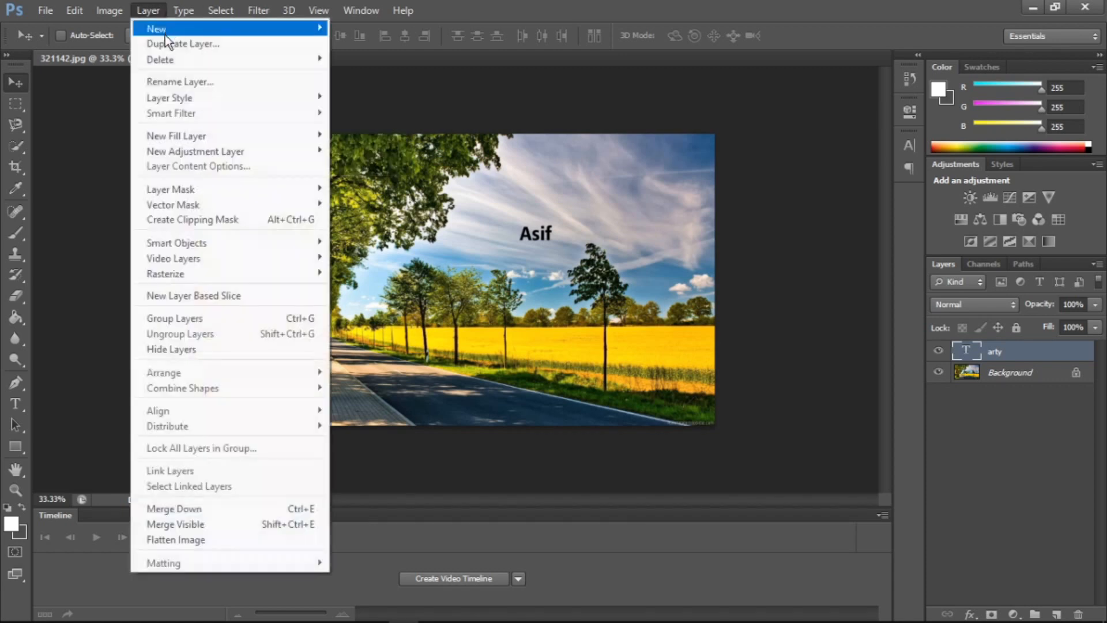
pyautogui.moveTo(165, 33)
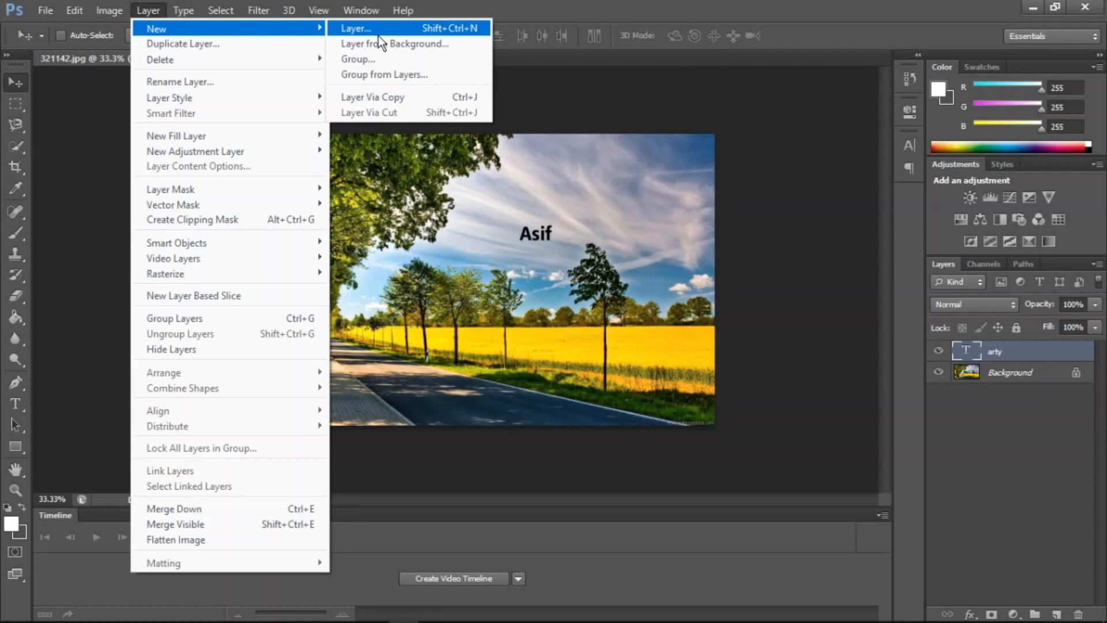
pyautogui.moveTo(257, 135)
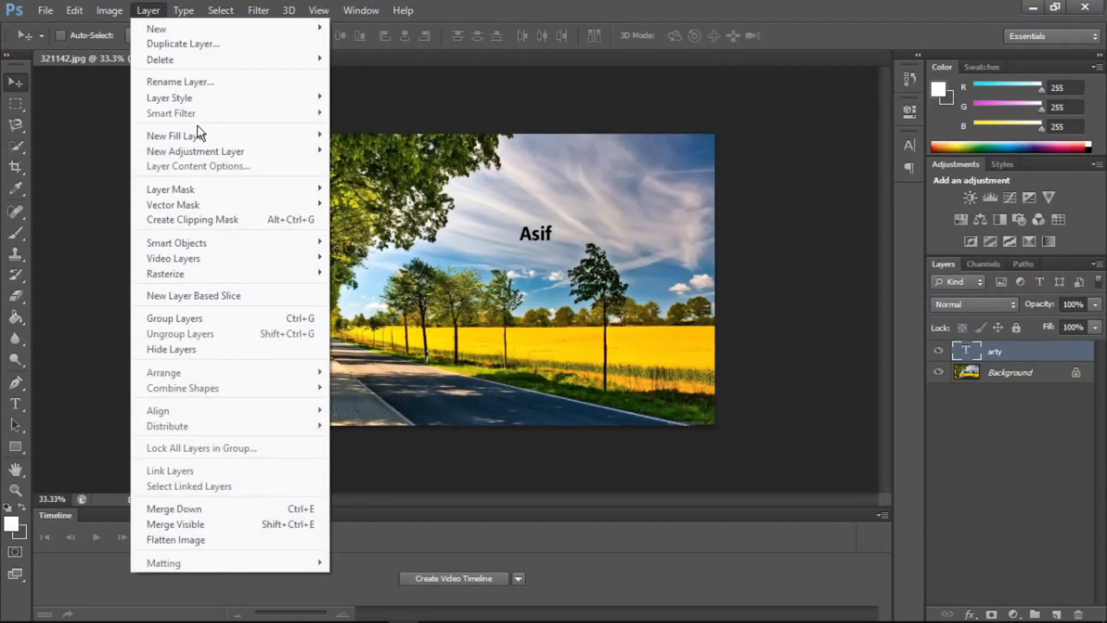
pyautogui.moveTo(194, 136)
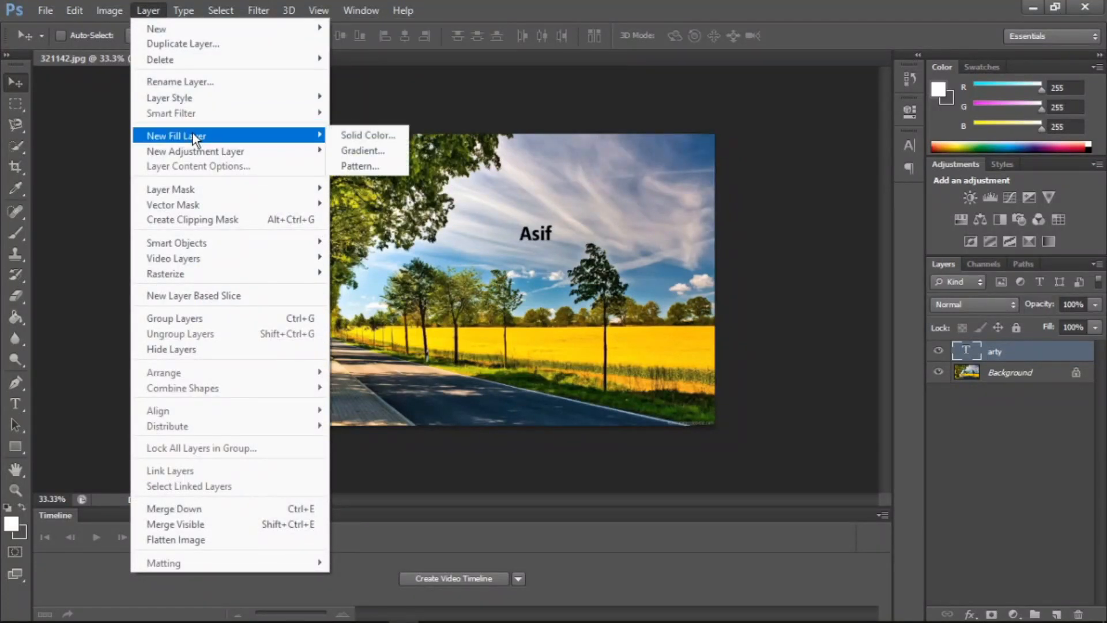
pyautogui.click(344, 136)
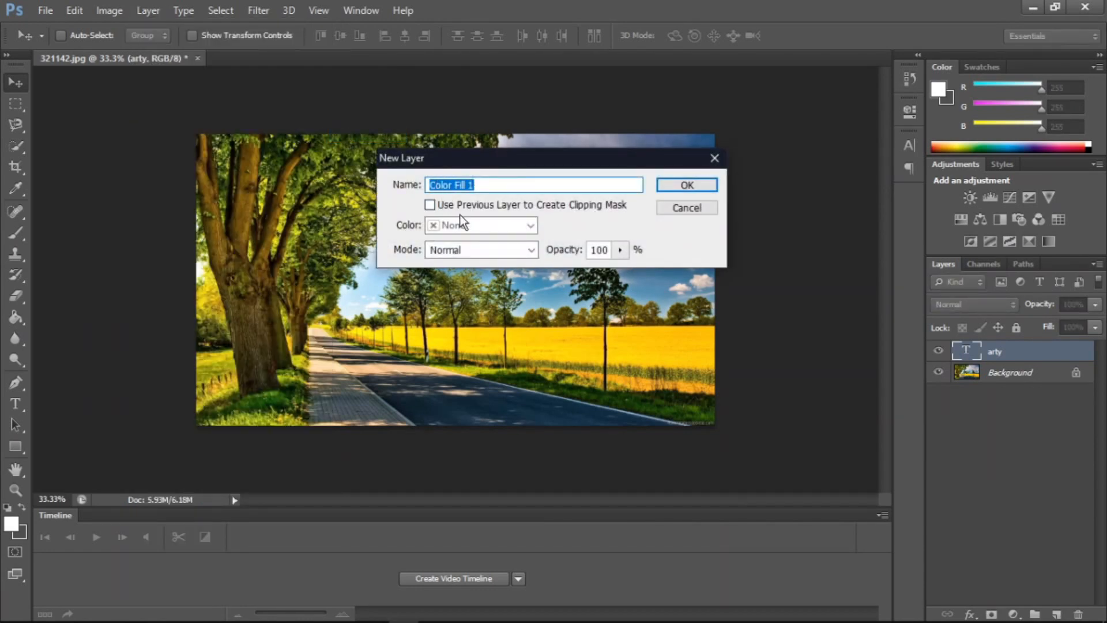
pyautogui.click(473, 227)
pyautogui.click(473, 227)
pyautogui.click(473, 226)
pyautogui.click(449, 333)
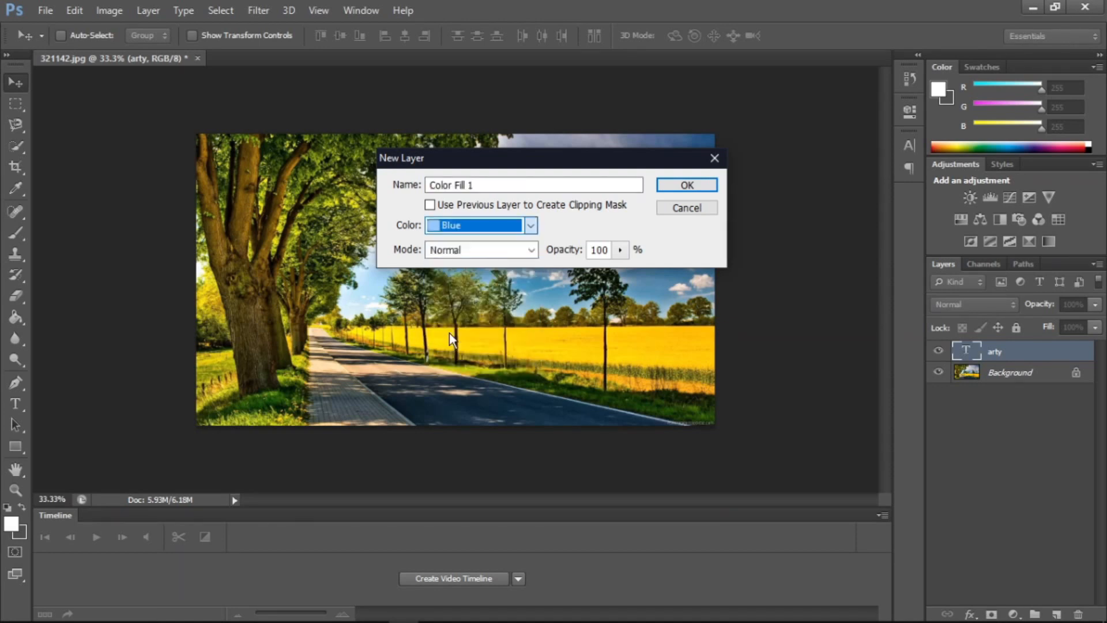
pyautogui.click(520, 248)
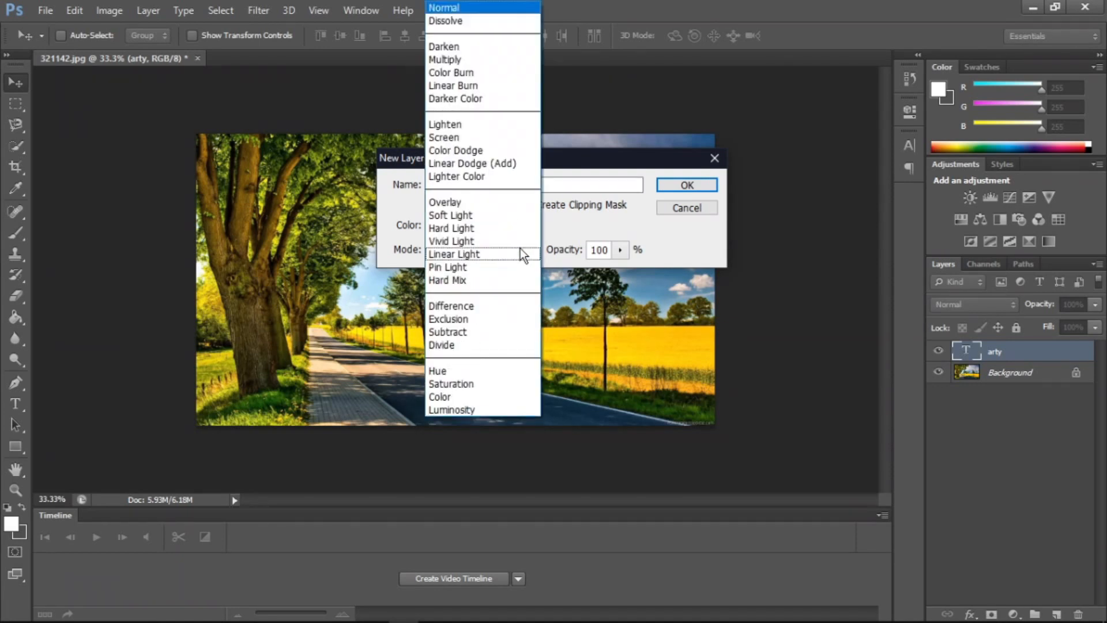
pyautogui.click(479, 205)
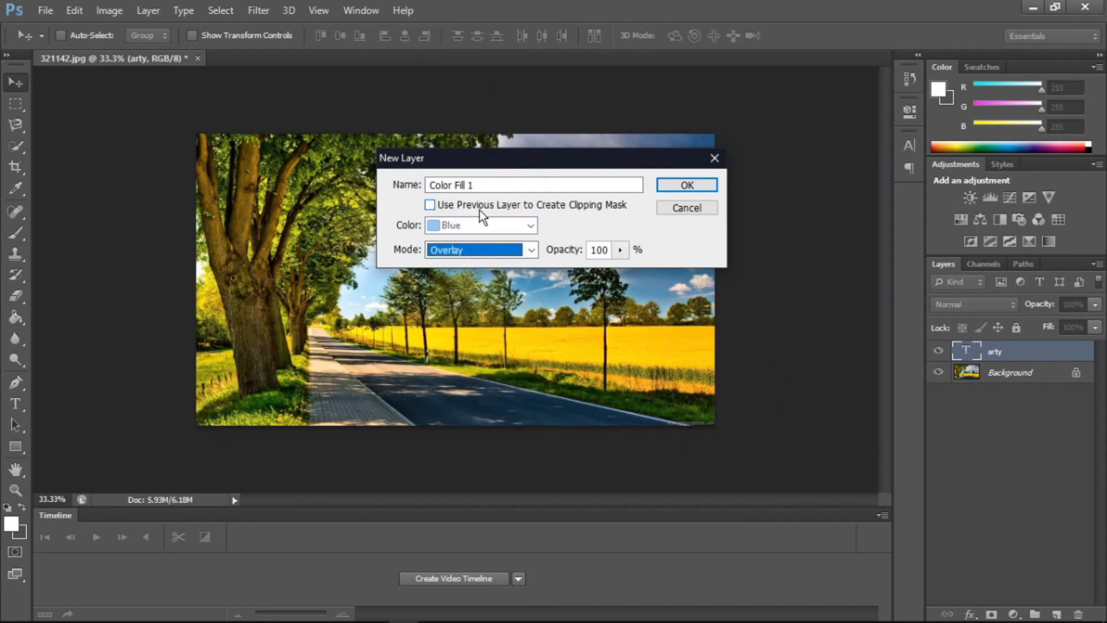
pyautogui.click(683, 185)
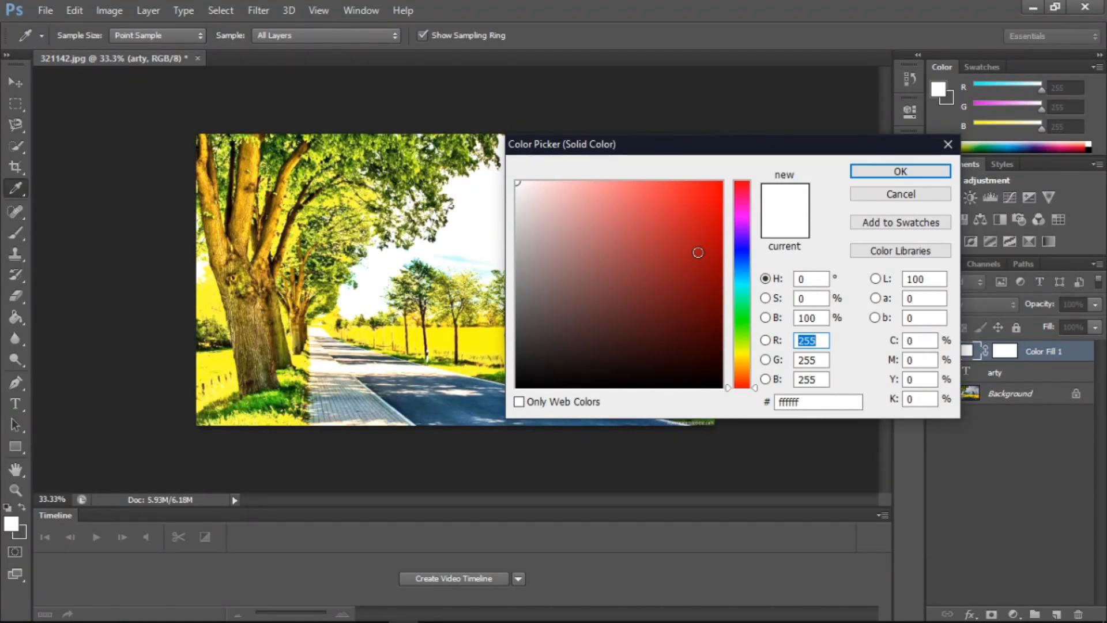
# - Set the fill color to pure red ff0000, and delete the Color Fill 1 layer
pyautogui.moveTo(694, 243); pyautogui.dragTo(744, 173)
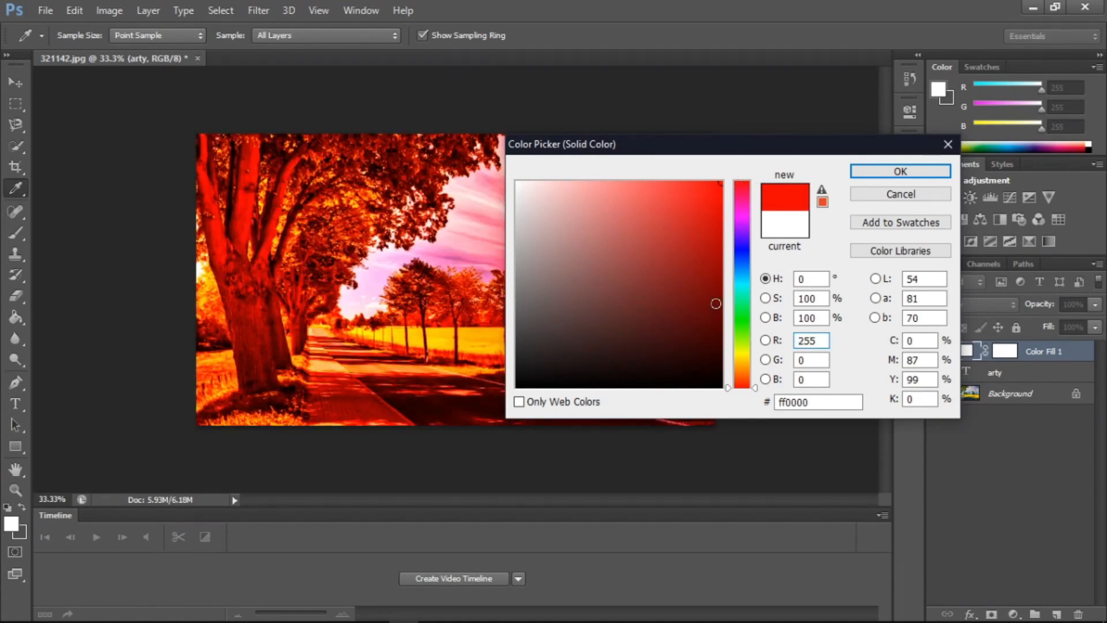
pyautogui.click(874, 176)
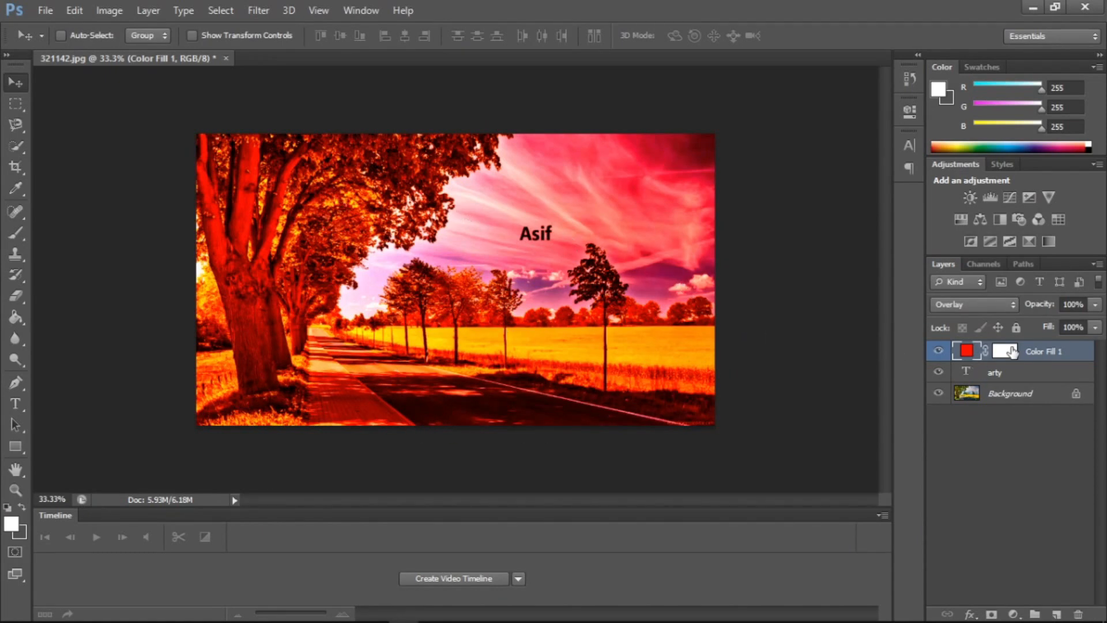
pyautogui.press('Delete')
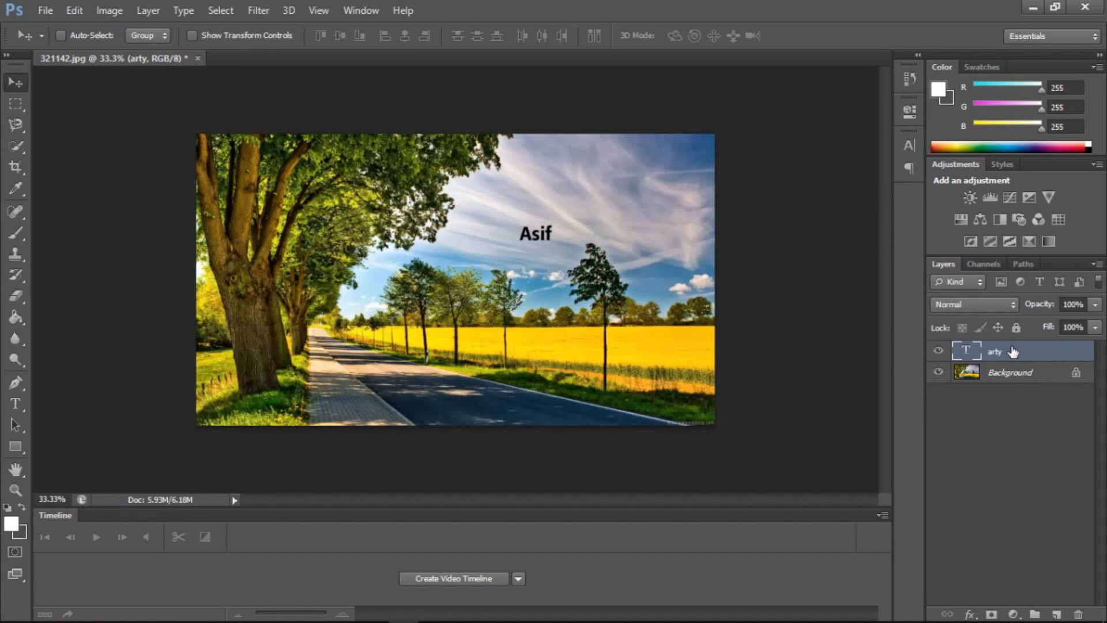
# - Create a gradient fill layer above the arty layer in Overlay blending mode
pyautogui.click(144, 10)
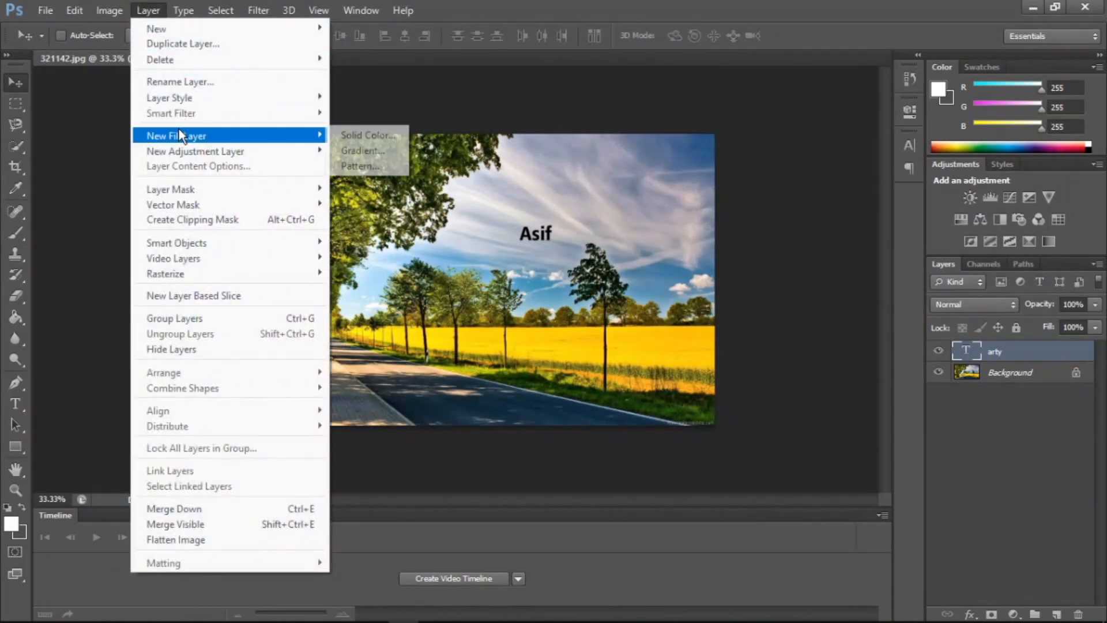
pyautogui.click(364, 150)
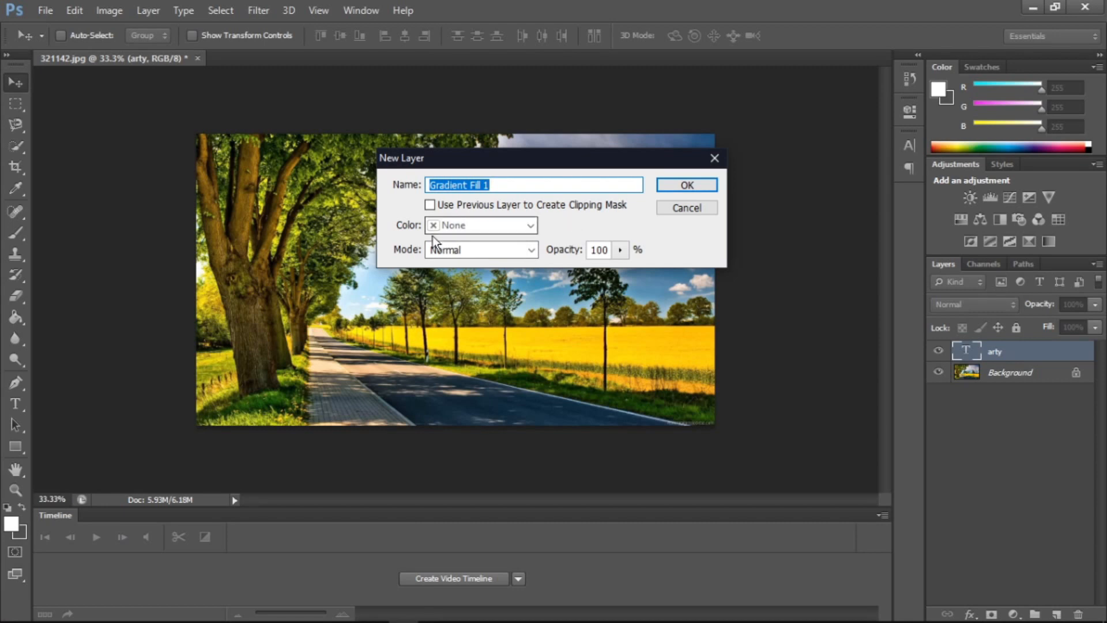
pyautogui.click(518, 244)
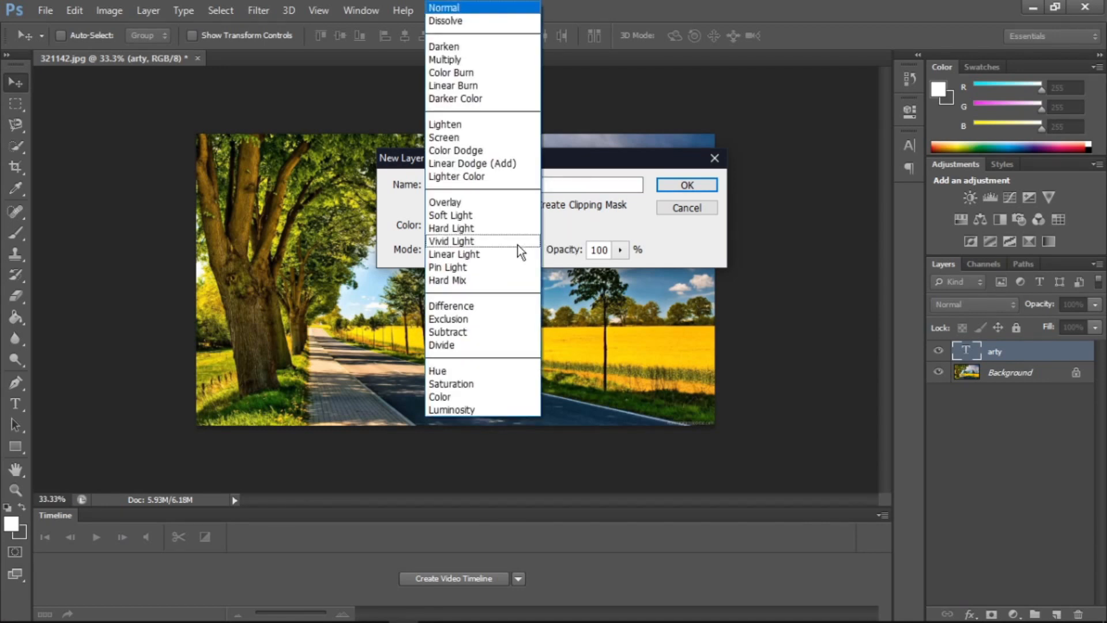
pyautogui.click(499, 203)
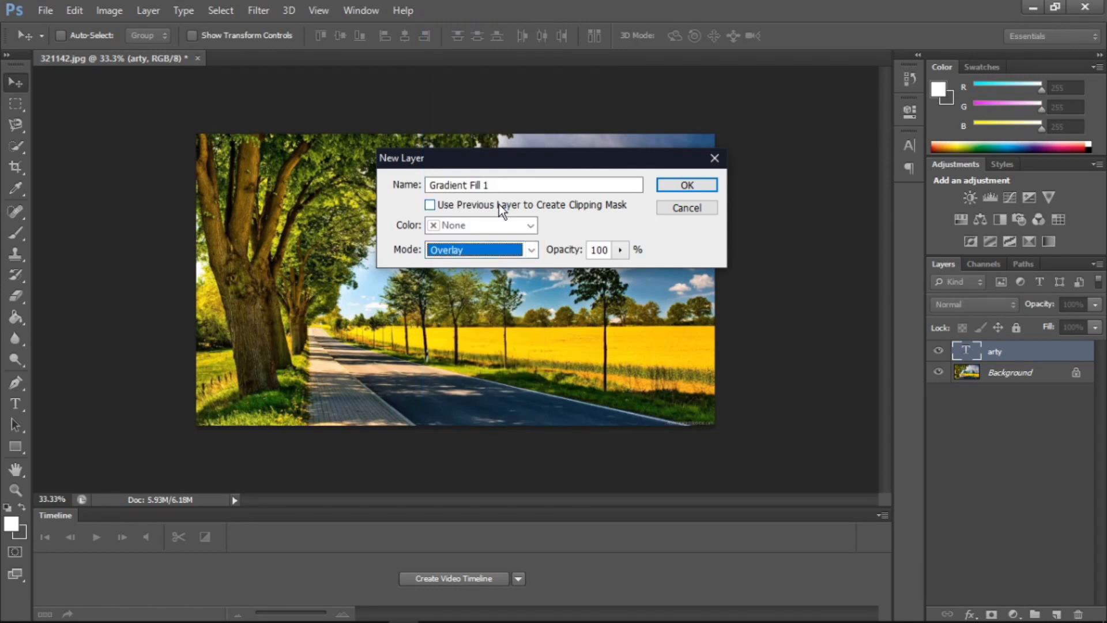
pyautogui.click(663, 190)
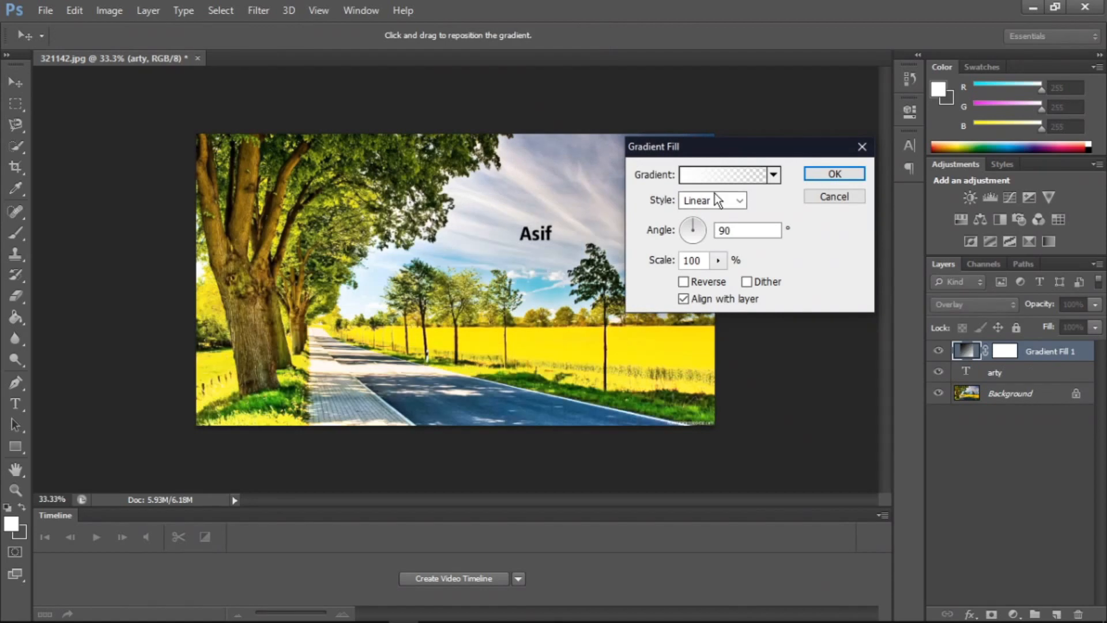
# - Choose the blue-red-yellow gradient preset for the gradient fill
pyautogui.click(772, 175)
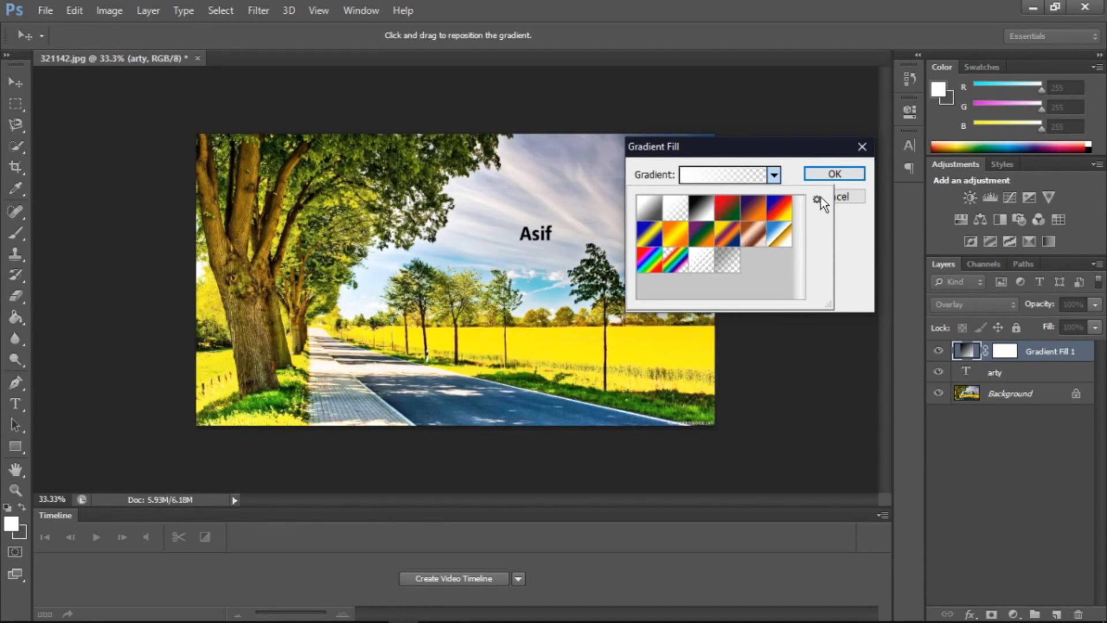
pyautogui.click(784, 217)
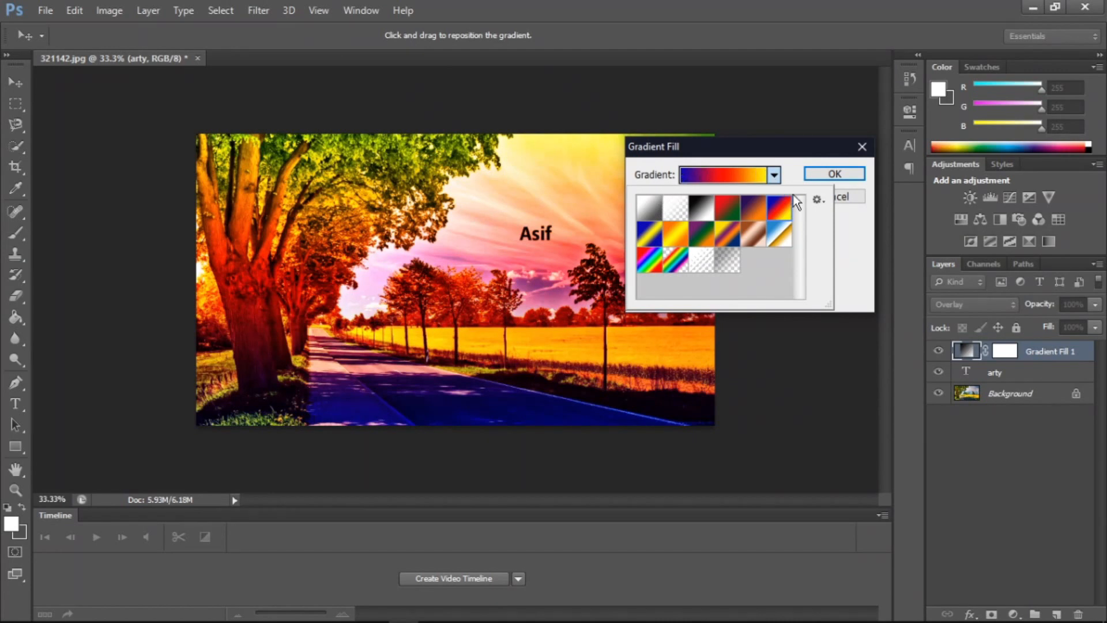
pyautogui.click(835, 230)
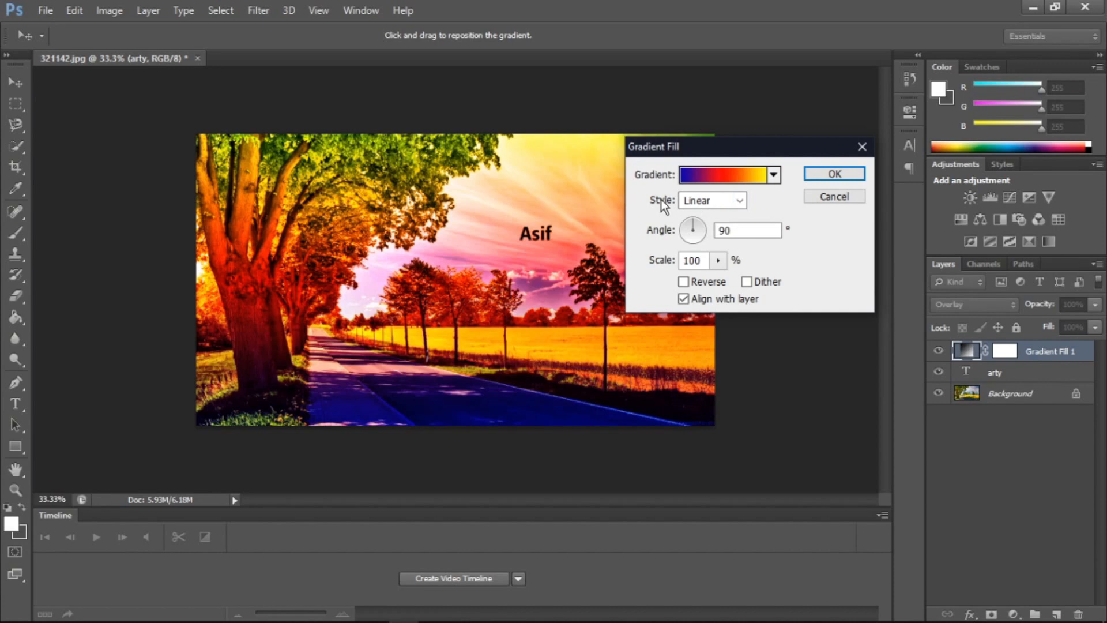
# - Try the Radial and Angle styles on the gradient fill
pyautogui.click(706, 200)
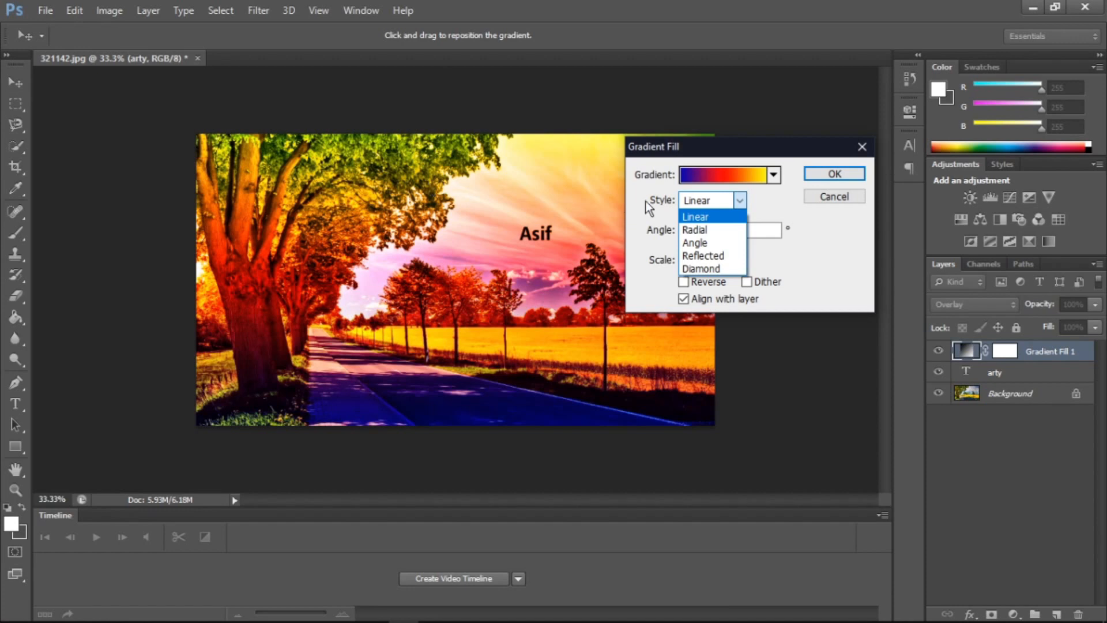
pyautogui.click(702, 230)
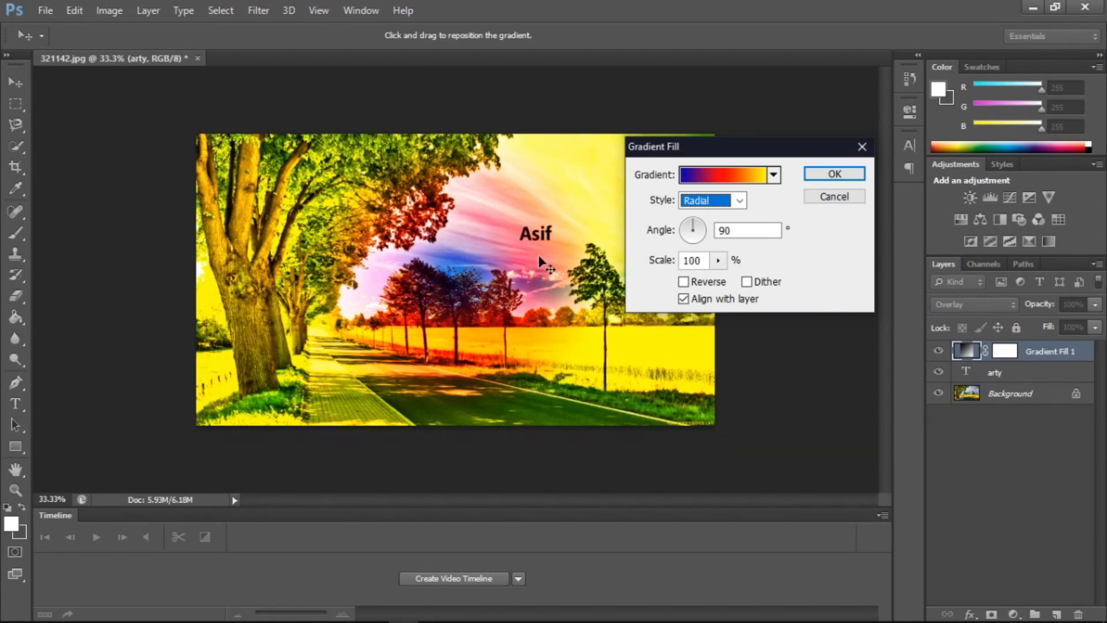
pyautogui.click(739, 196)
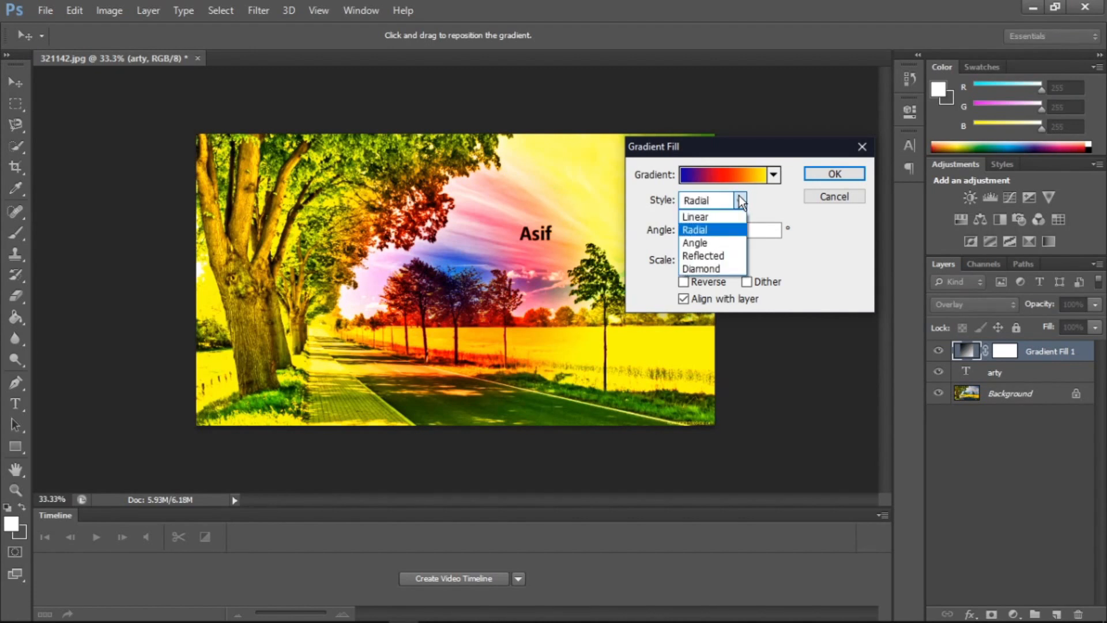
pyautogui.click(719, 253)
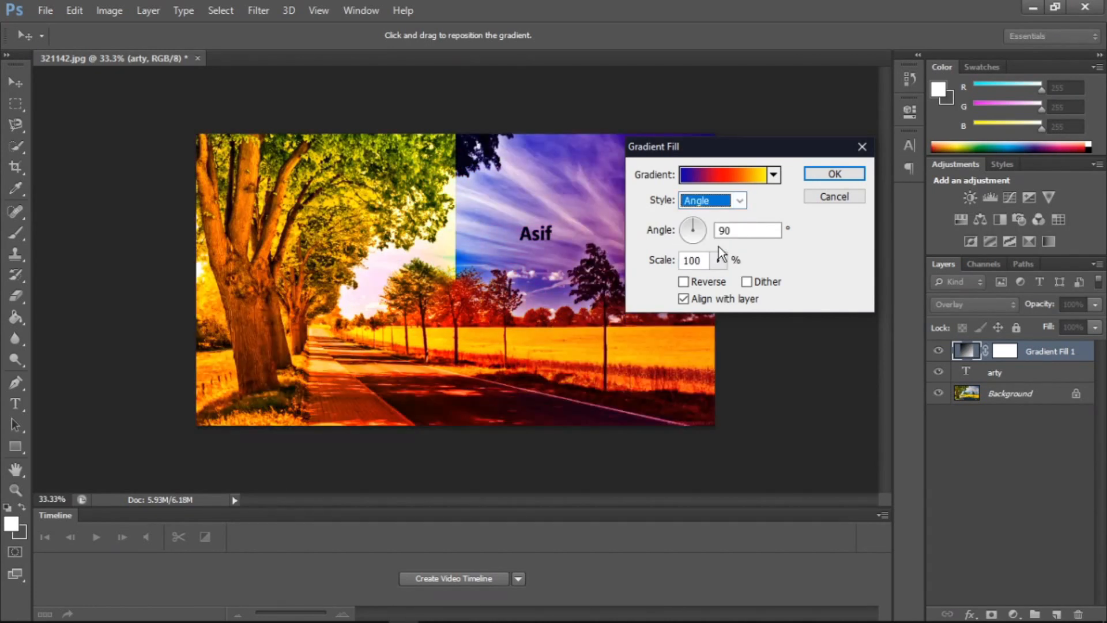
# - Try rotating the gradient to about 159°, and reset its angle to 90°
pyautogui.moveTo(693, 230); pyautogui.dragTo(679, 225)
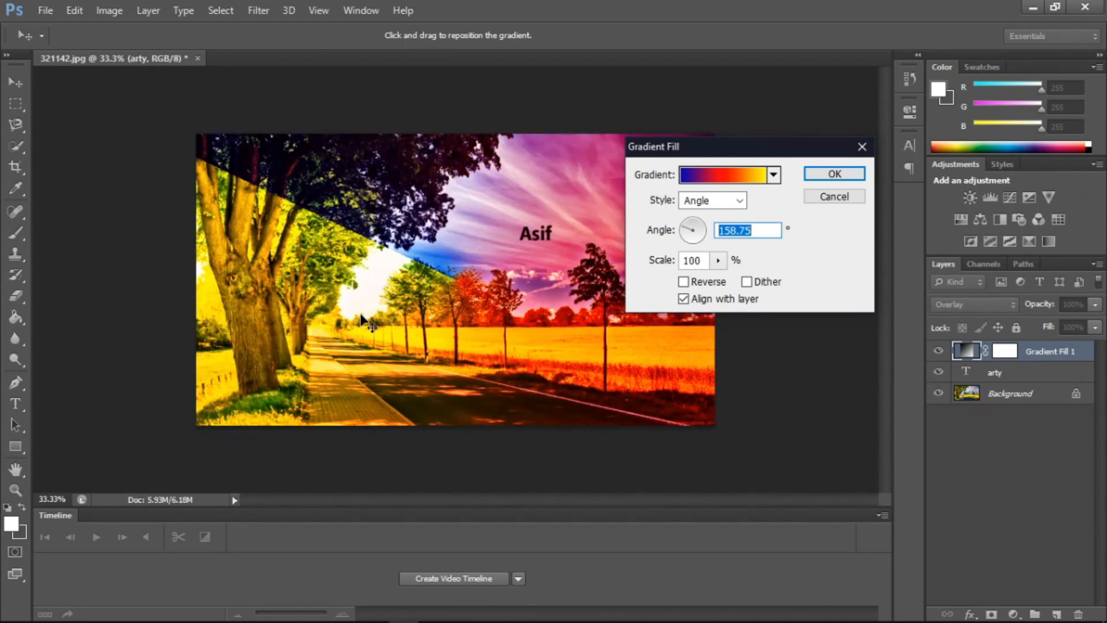
pyautogui.write('90')
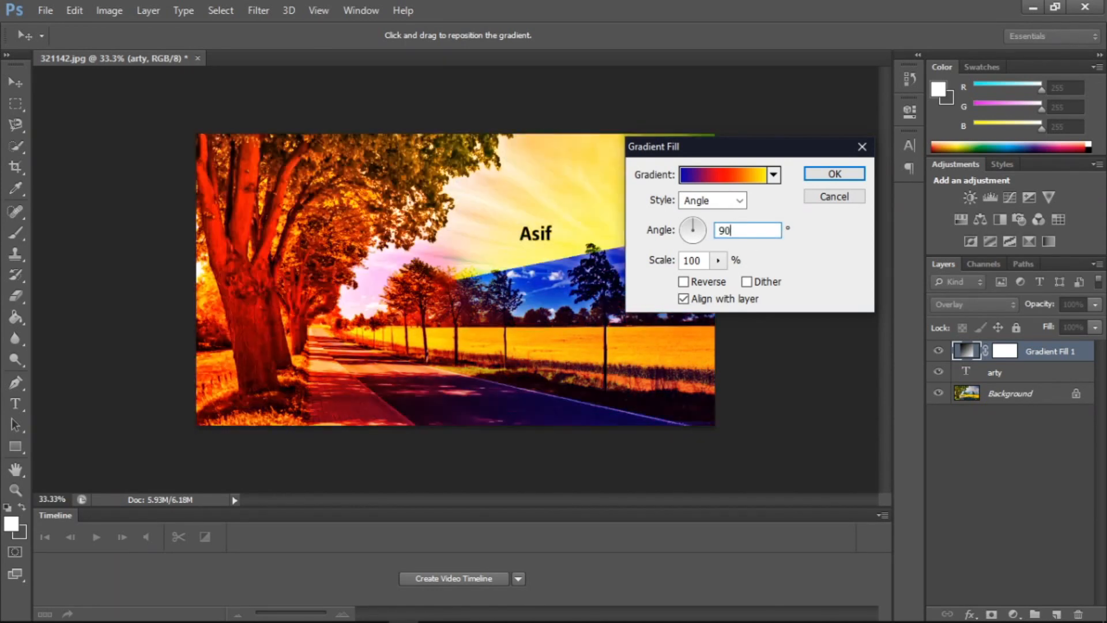
# - Try the Reflected and Diamond styles on the gradient fill
pyautogui.click(740, 206)
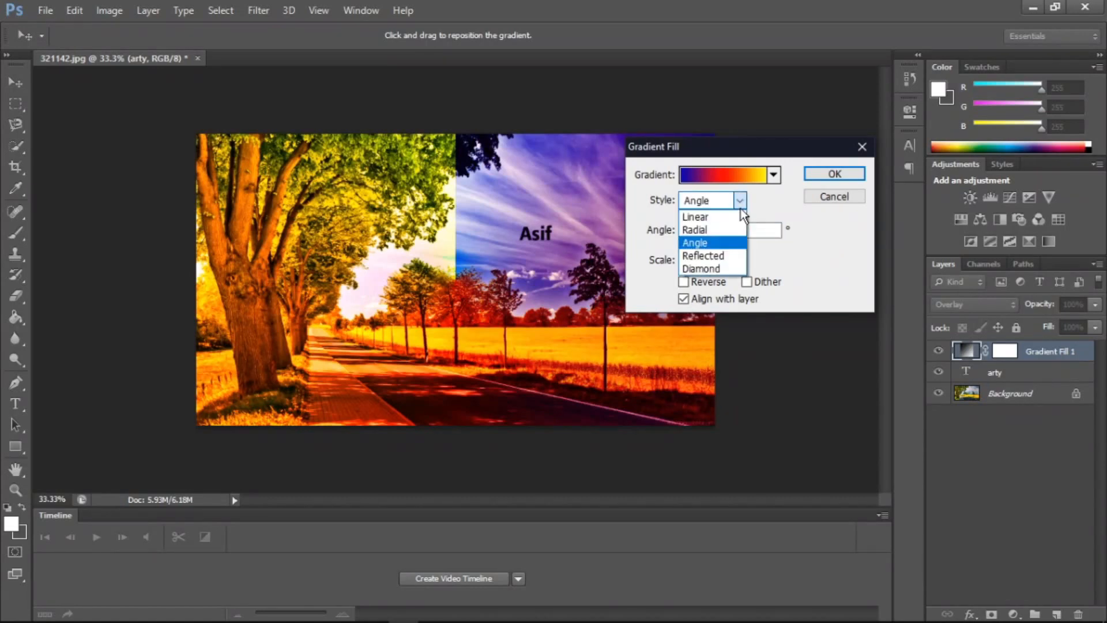
pyautogui.click(720, 254)
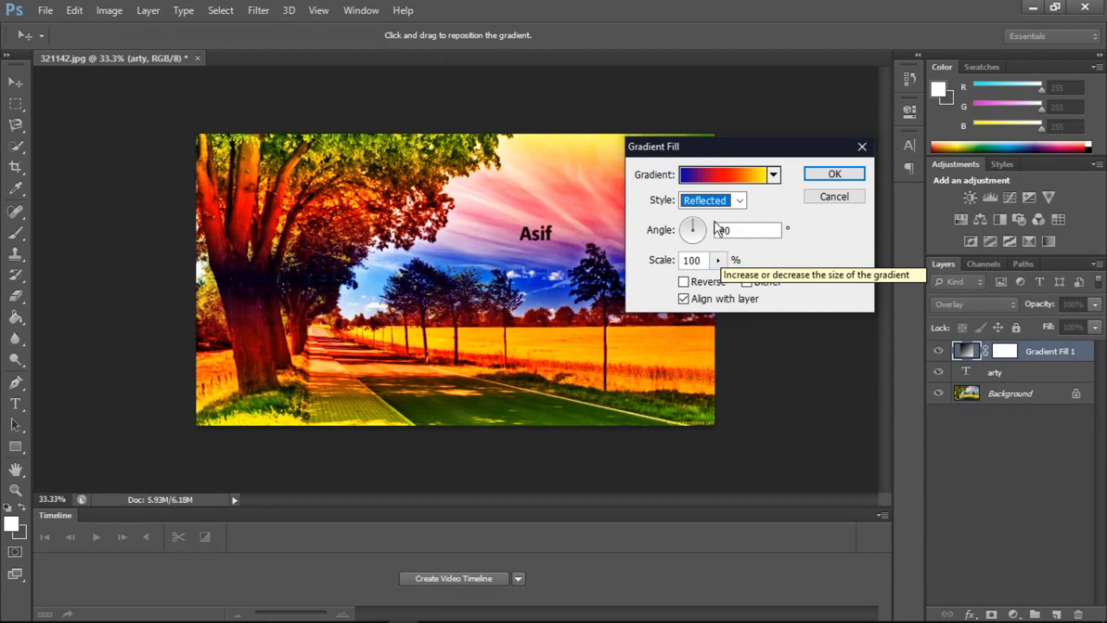
pyautogui.click(740, 200)
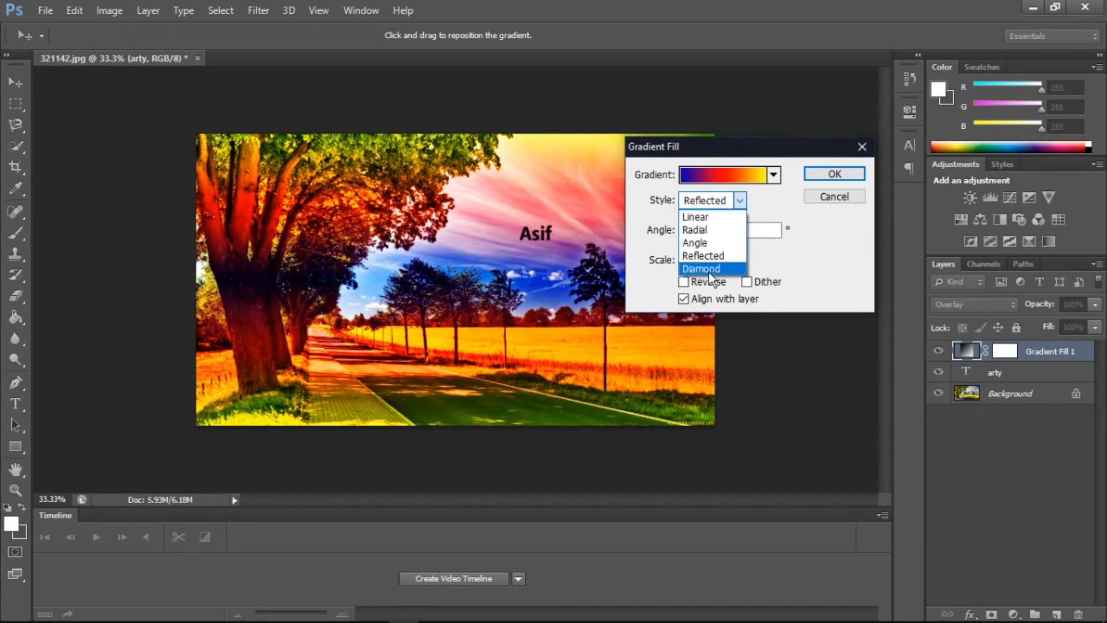
pyautogui.click(710, 270)
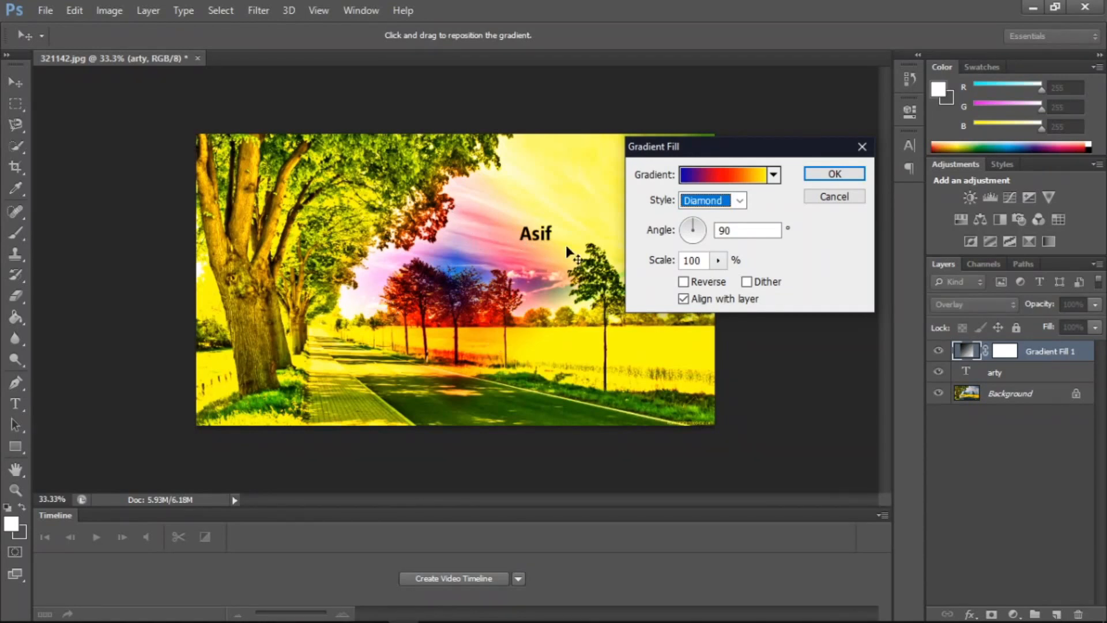
# - Set the gradient fill's style to Reflected
pyautogui.click(743, 202)
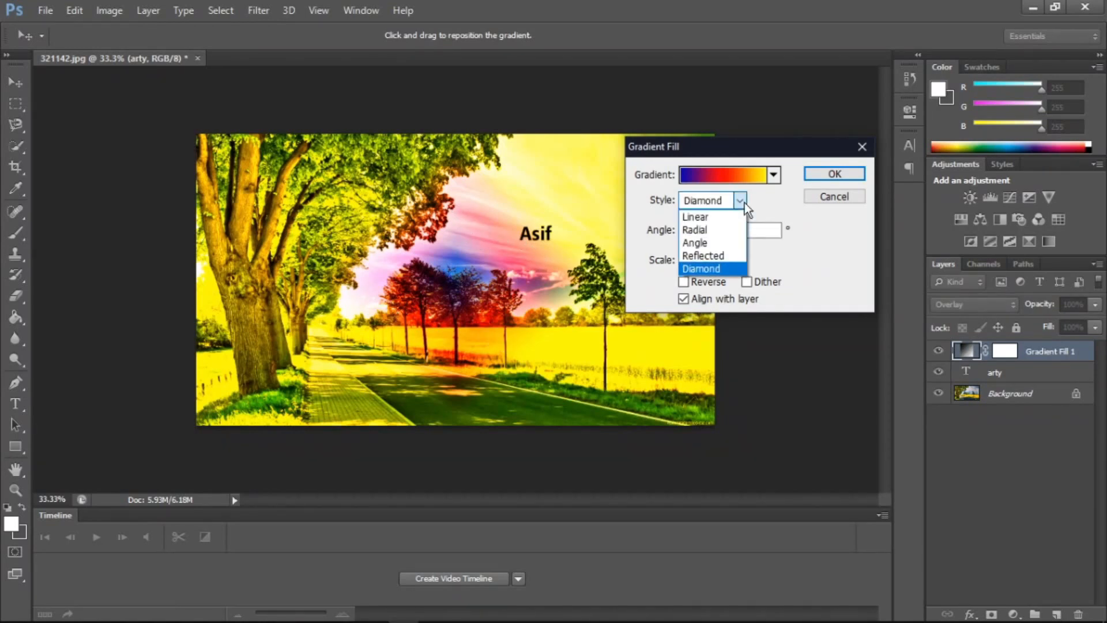
pyautogui.click(745, 202)
pyautogui.click(744, 203)
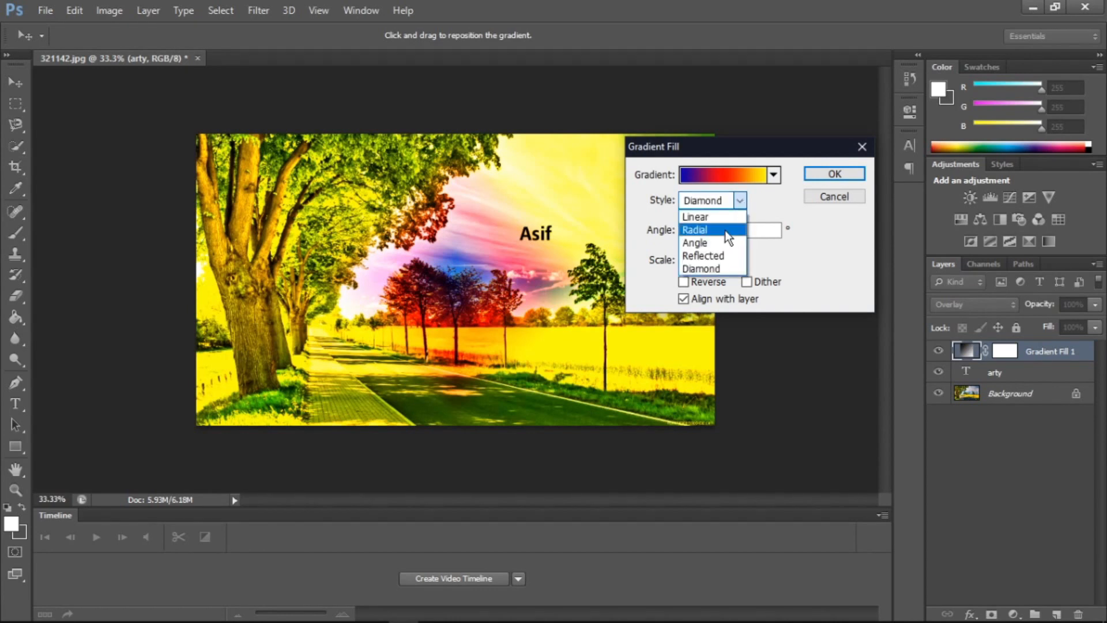
pyautogui.click(715, 256)
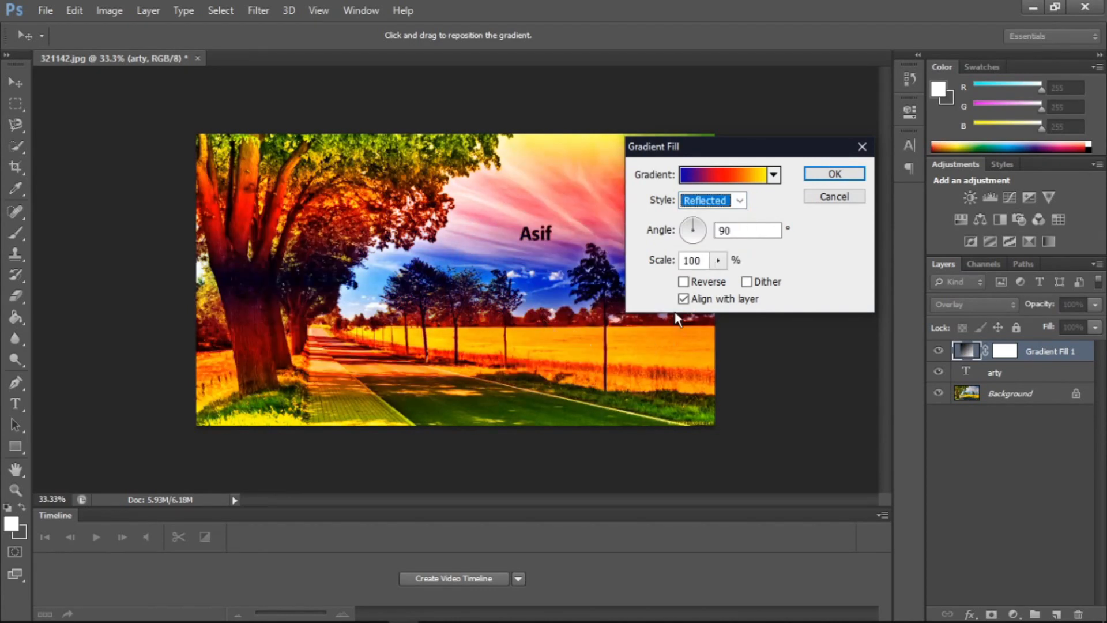
# - Try scaling the gradient down to 1% and up to 318%, and reset its scale to 100%
pyautogui.click(718, 260)
pyautogui.moveTo(721, 284); pyautogui.dragTo(673, 283)
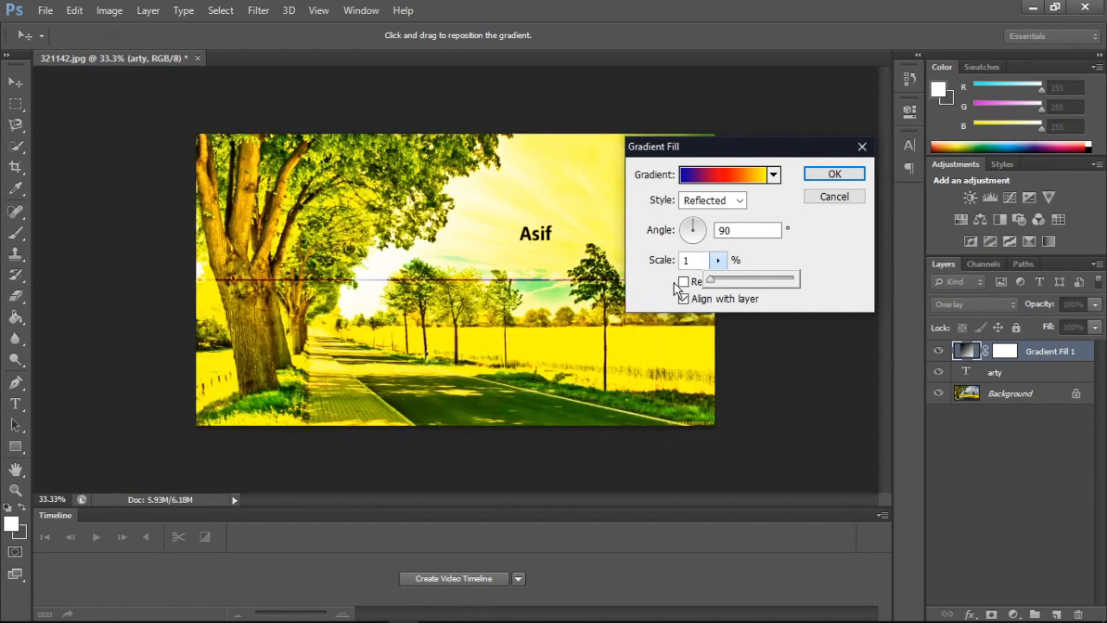
pyautogui.moveTo(712, 281); pyautogui.dragTo(735, 282)
pyautogui.doubleClick(703, 262)
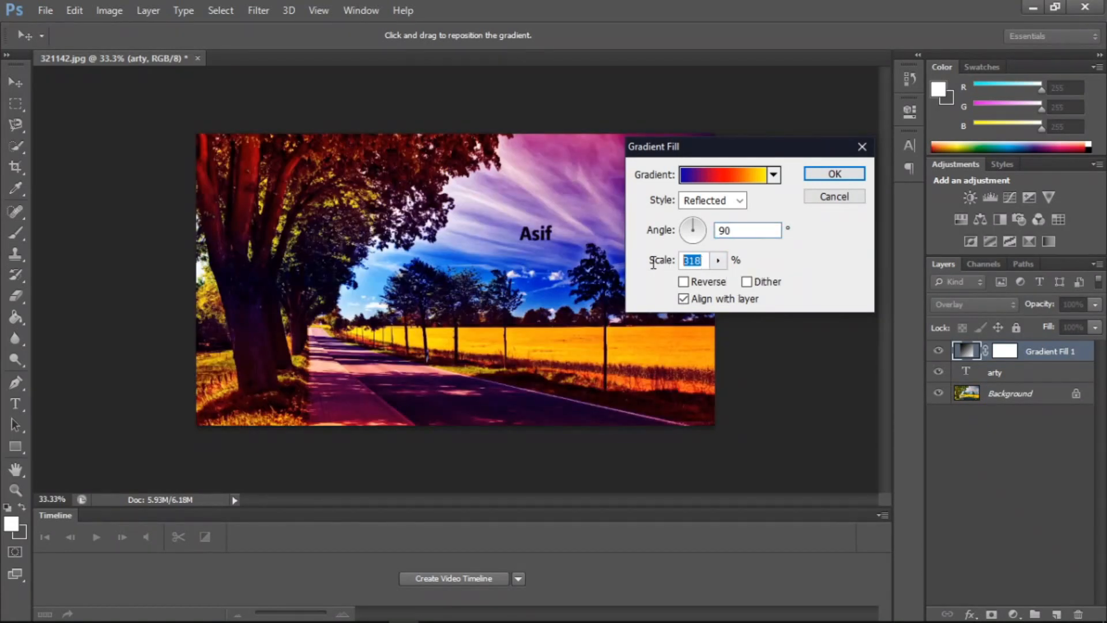
pyautogui.write('100')
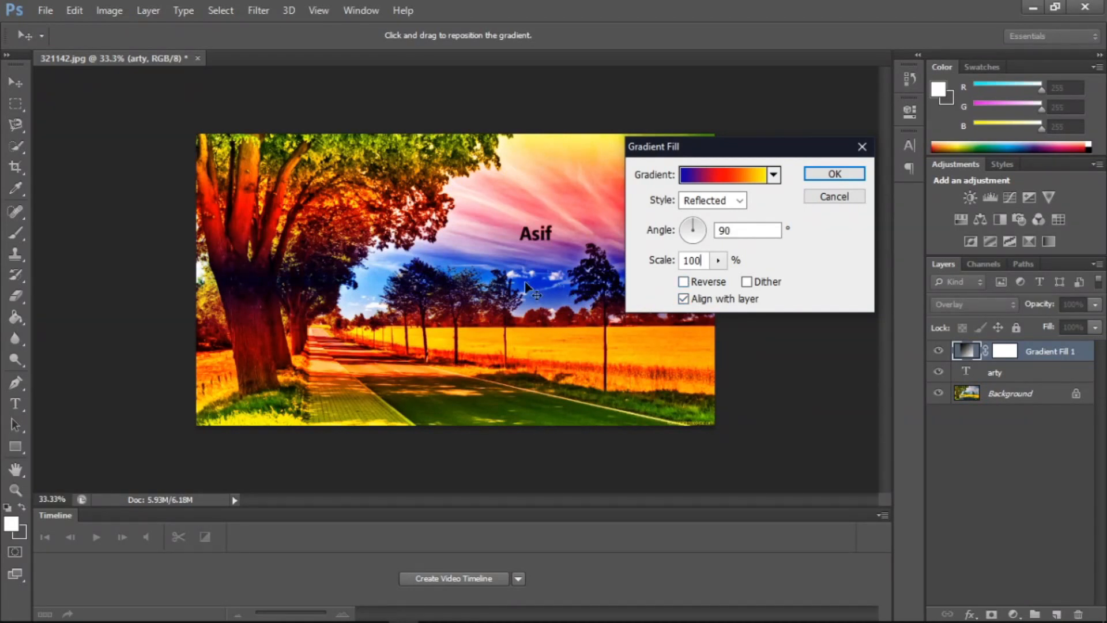
# - Try reversing the gradient with dithering turned on, and cancel the gradient fill
pyautogui.click(684, 283)
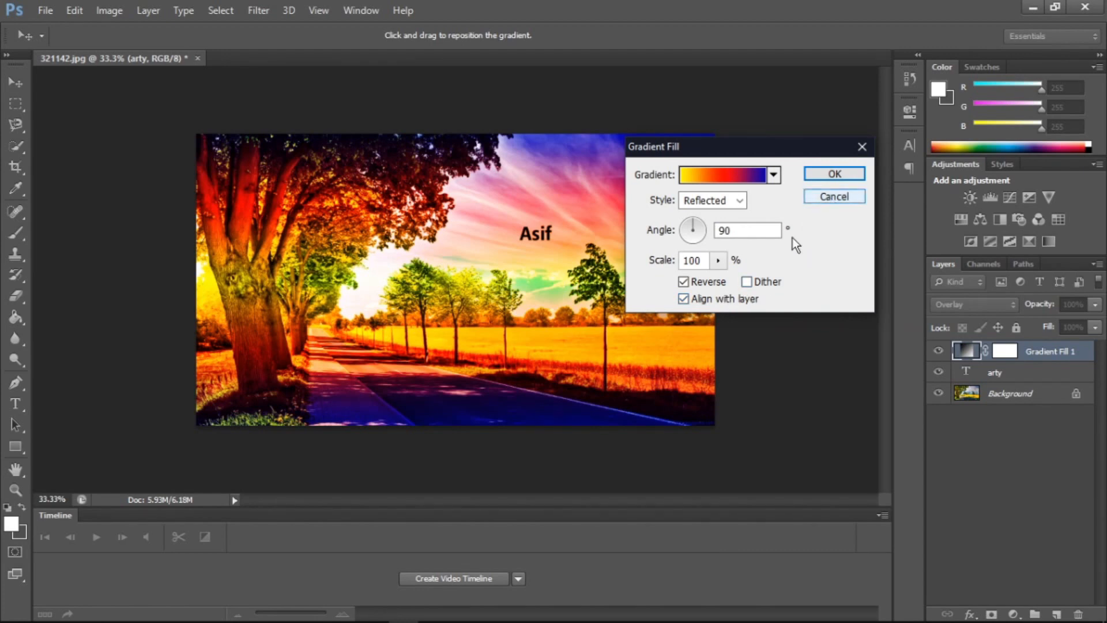
pyautogui.click(844, 192)
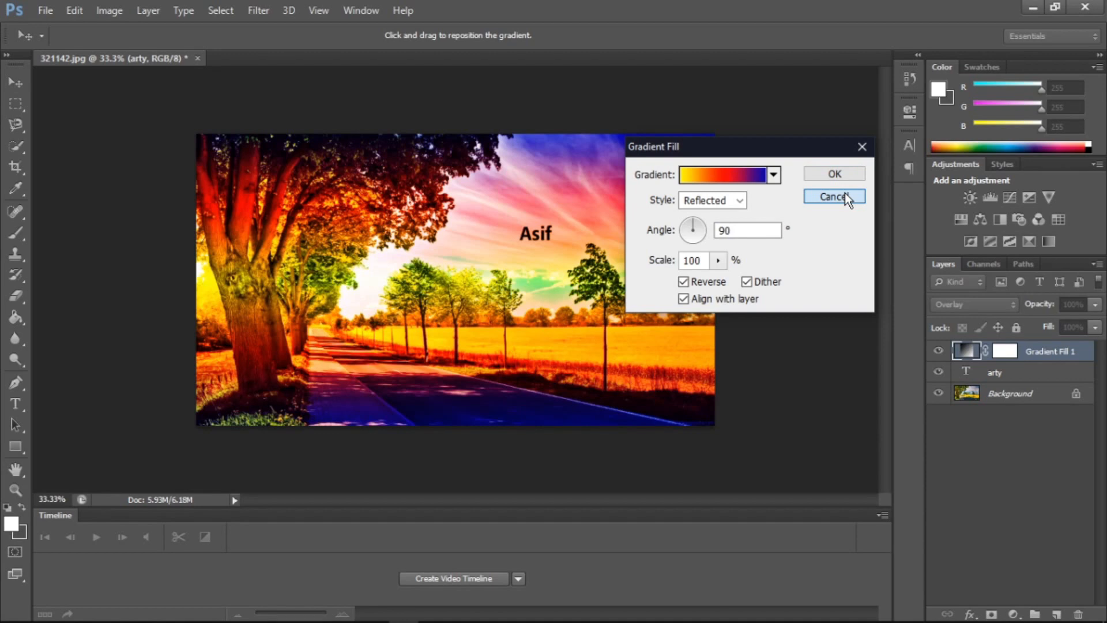
pyautogui.click(845, 192)
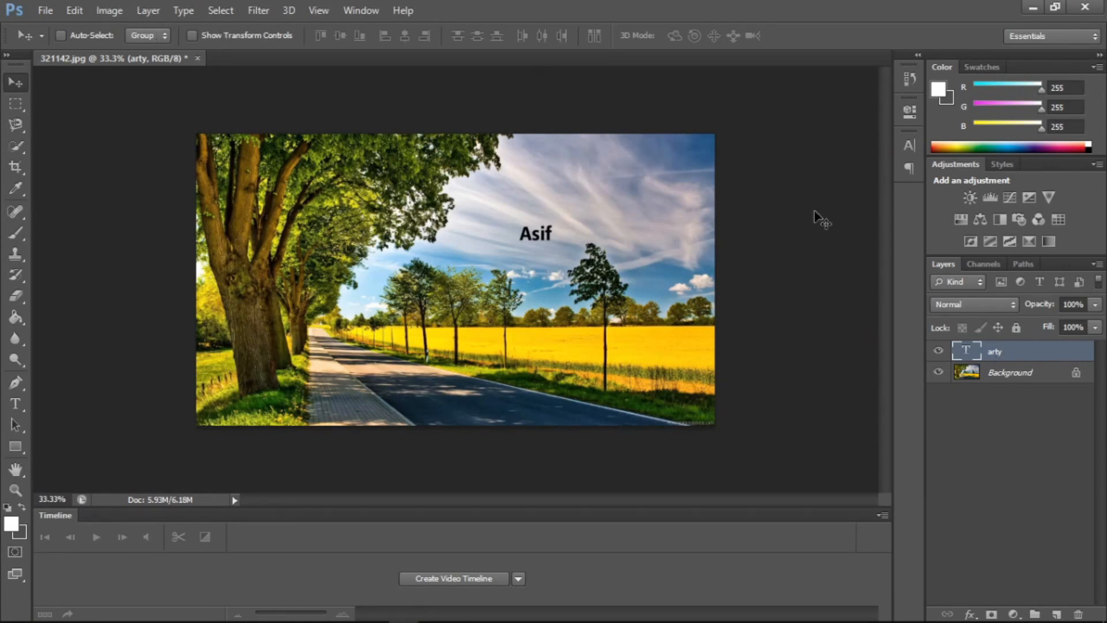
# - Delete the arty text layer
pyautogui.press('Delete')
# - Add a pattern fill layer above the background in Overlay mode, keeping the default name and 100% opacity
pyautogui.click(147, 10)
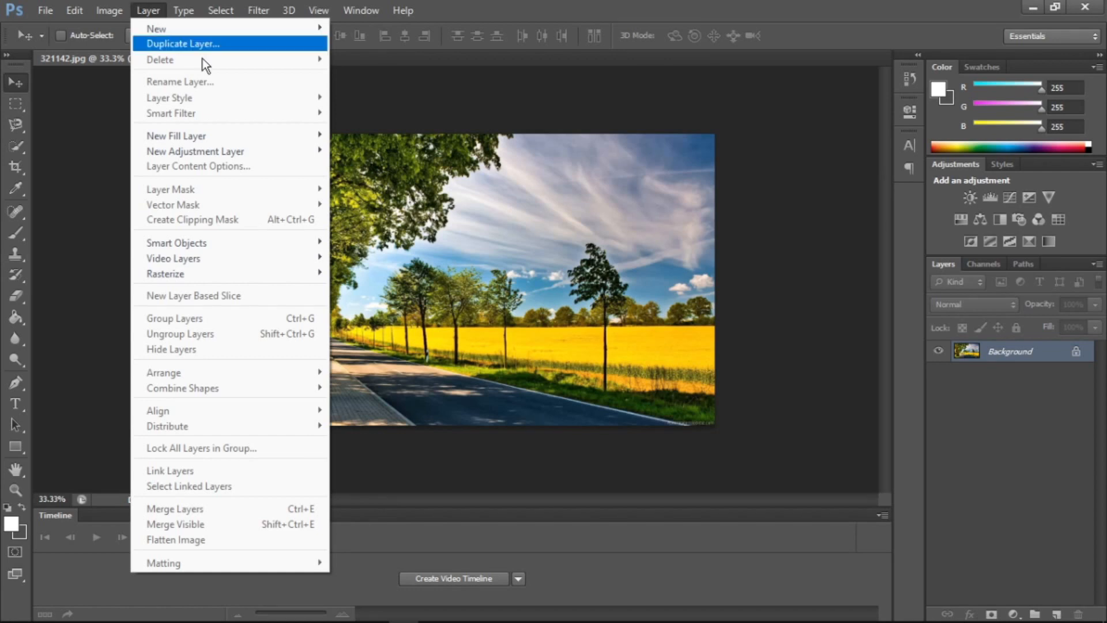
pyautogui.moveTo(210, 141)
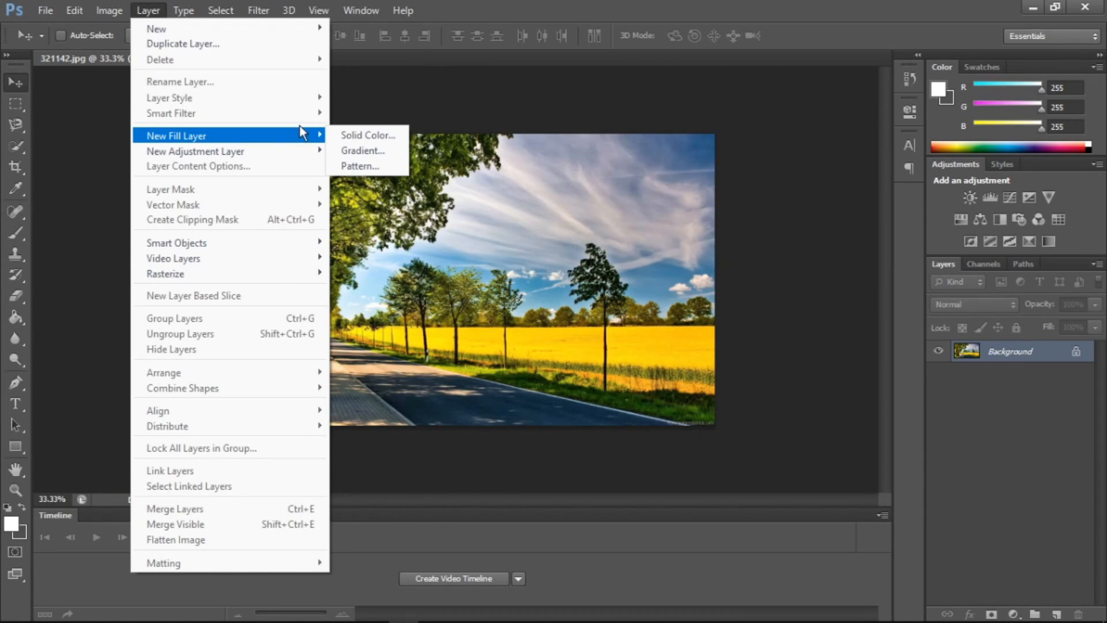
pyautogui.click(449, 92)
pyautogui.click(159, 3)
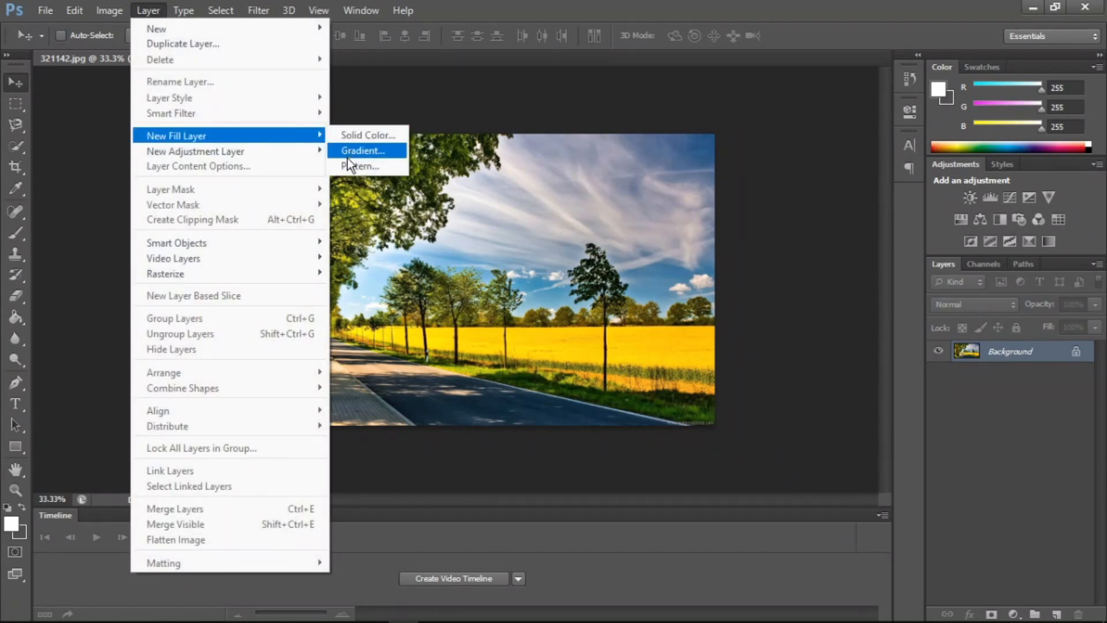
pyautogui.click(343, 165)
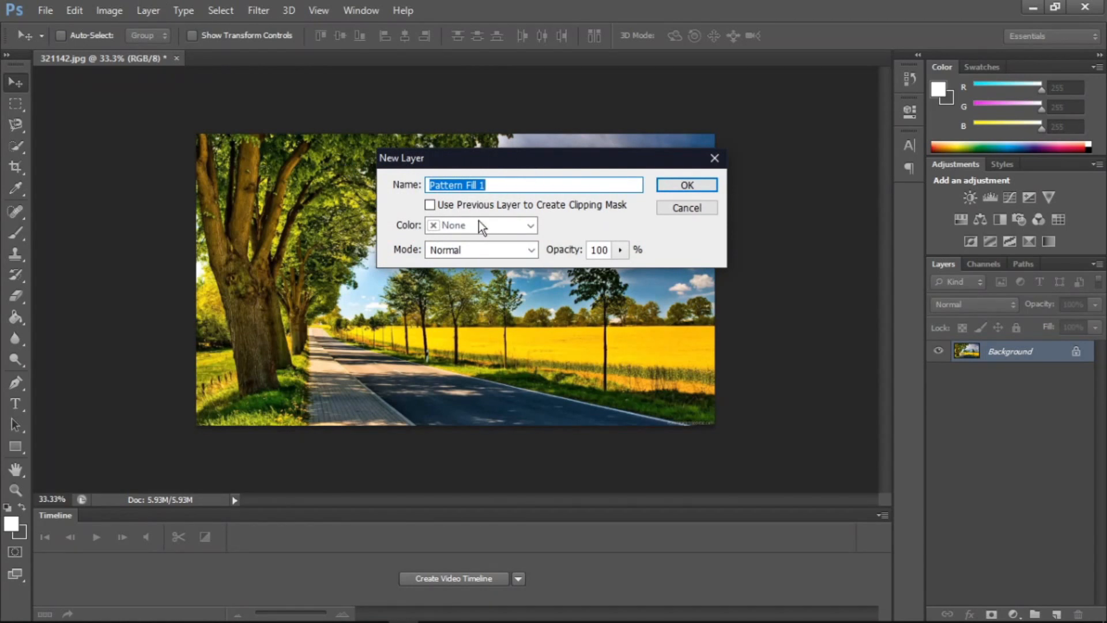
pyautogui.click(468, 251)
pyautogui.click(468, 252)
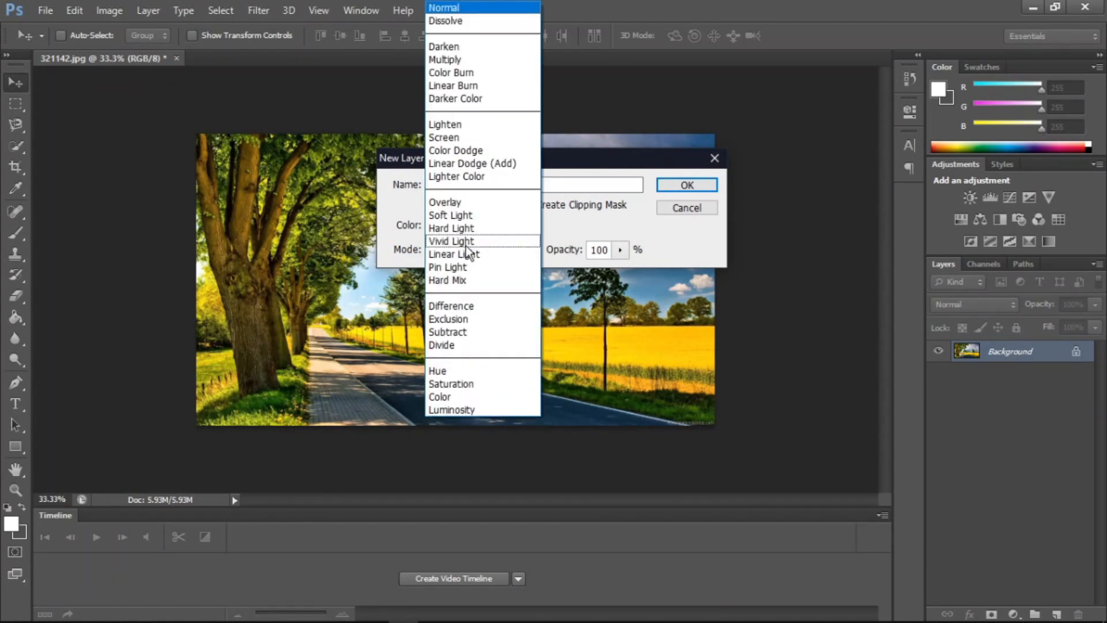
pyautogui.click(459, 201)
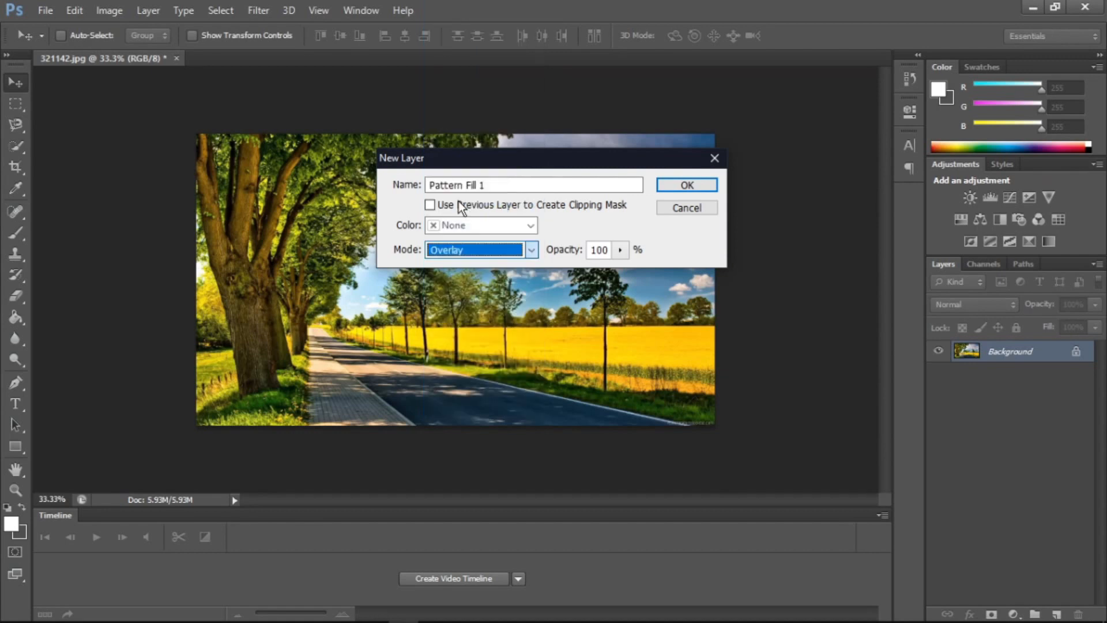
pyautogui.click(691, 184)
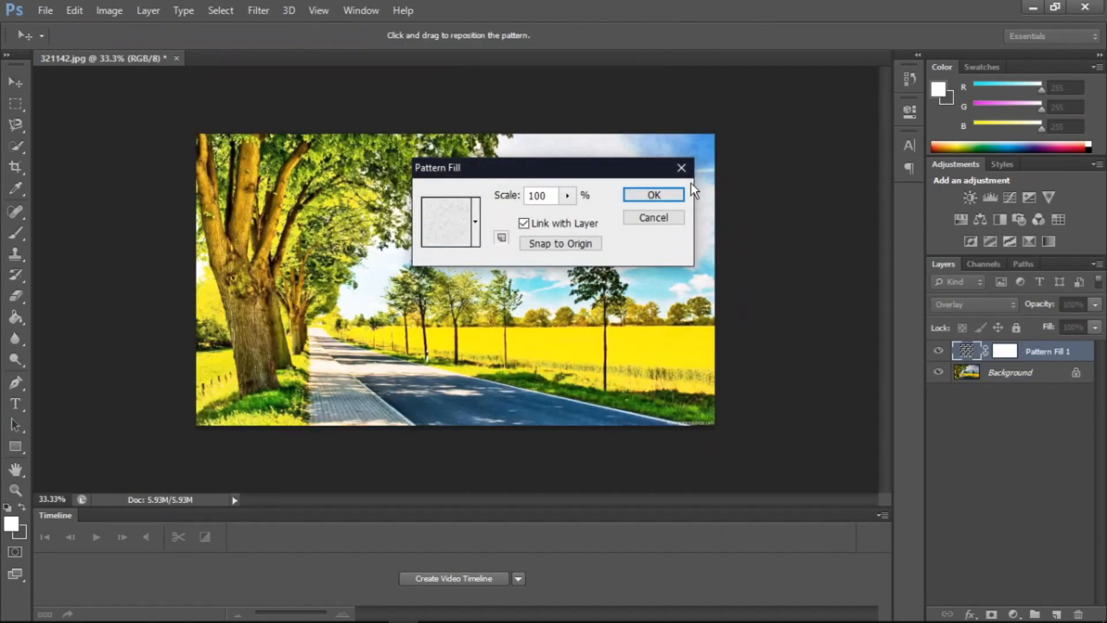
# - Try the Tie Dye and gray texture patterns for the fill, and choose the blue bubble pattern
pyautogui.click(475, 225)
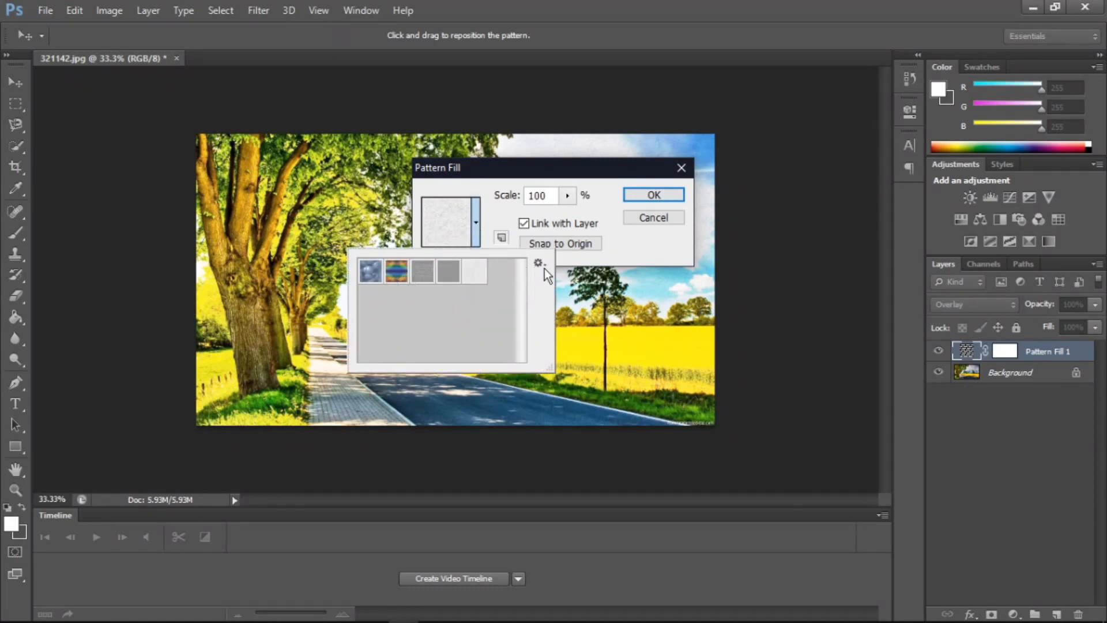
pyautogui.click(392, 275)
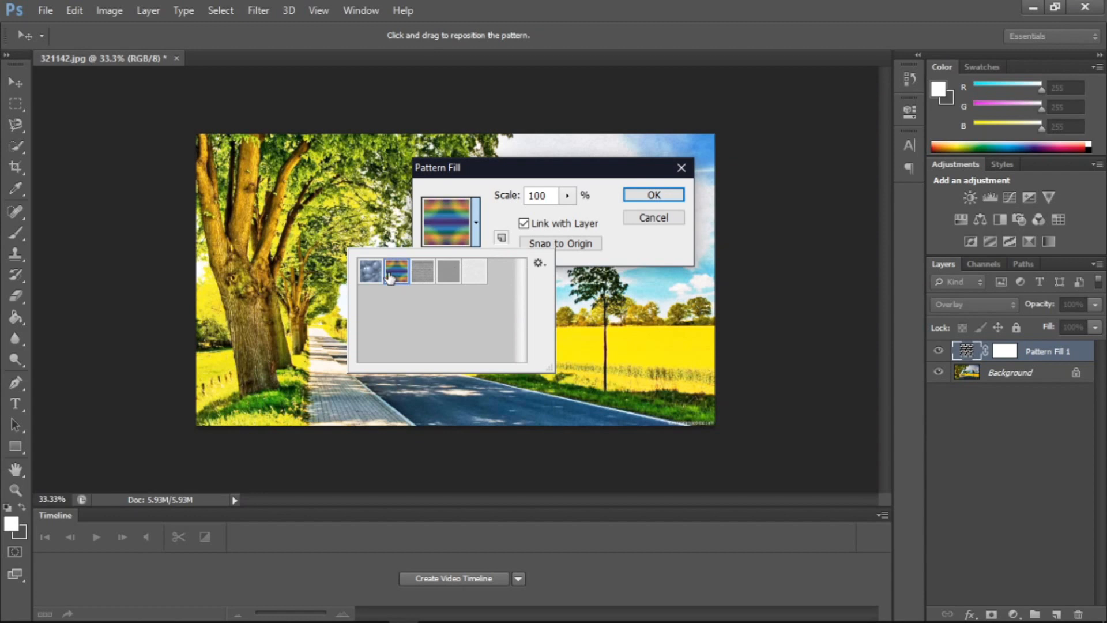
pyautogui.click(373, 273)
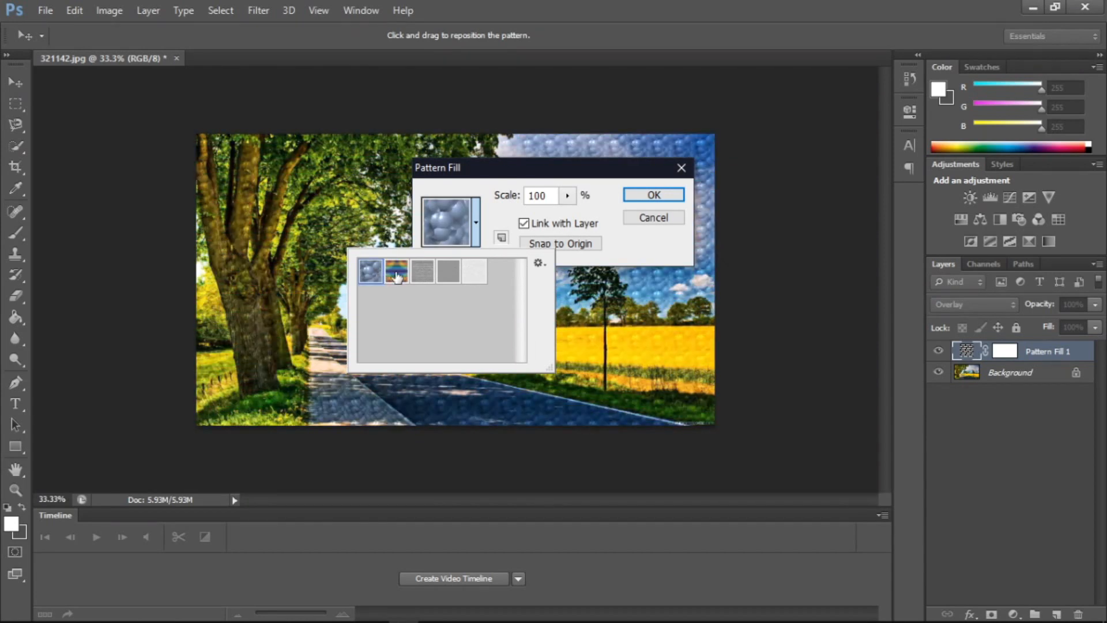
pyautogui.click(396, 277)
pyautogui.click(425, 272)
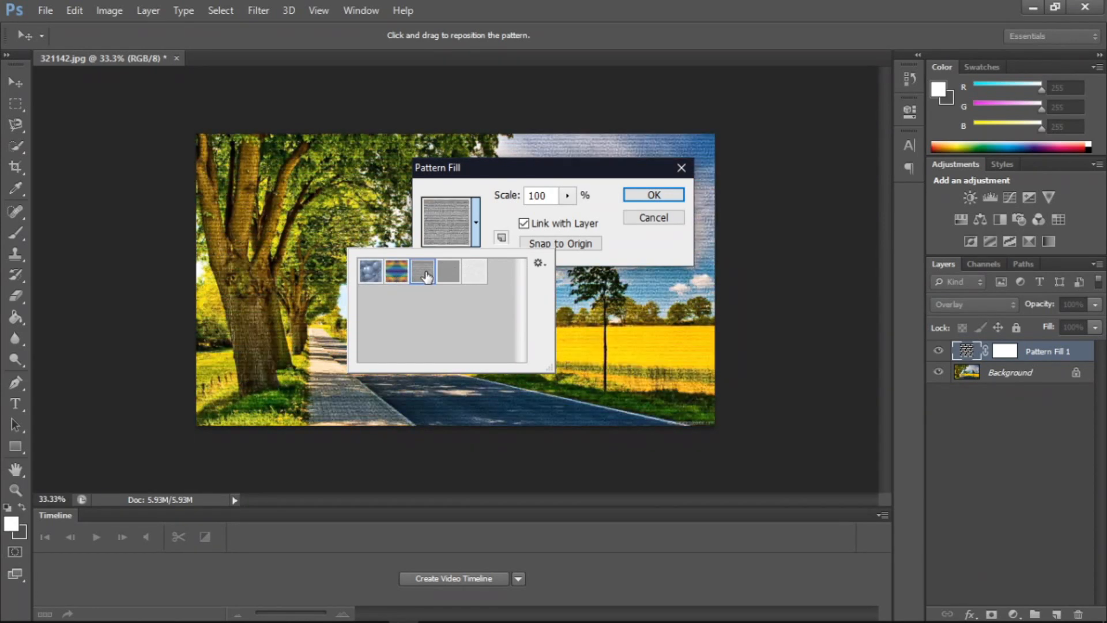
pyautogui.click(449, 272)
pyautogui.click(396, 278)
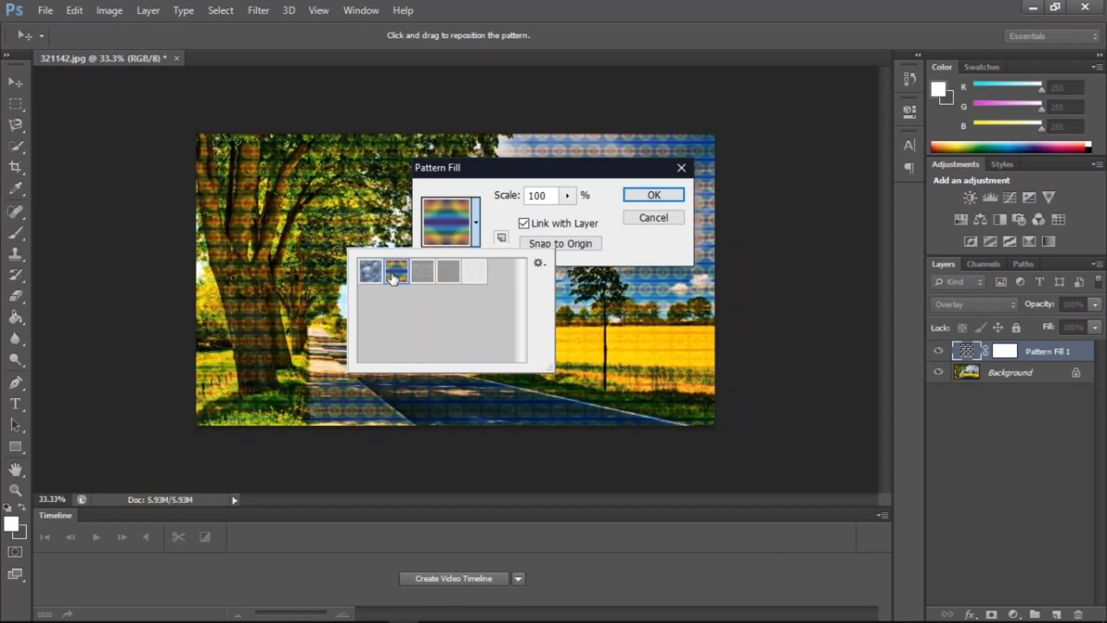
pyautogui.click(371, 280)
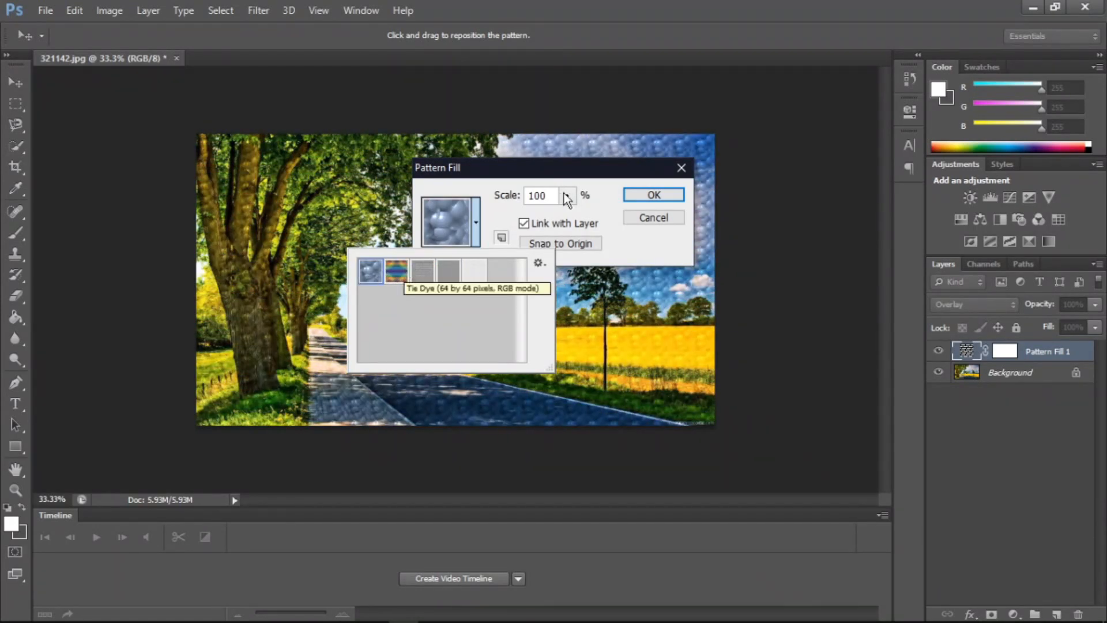
pyautogui.click(604, 197)
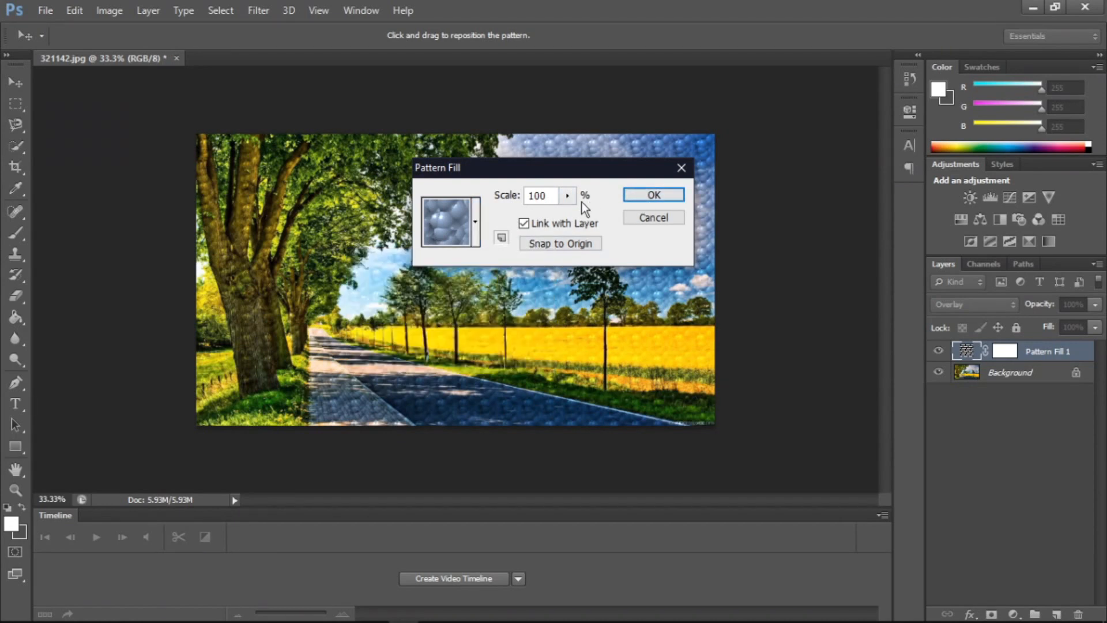
# - Try a smaller scale for the bubble pattern, and set its scale to 169%
pyautogui.click(562, 197)
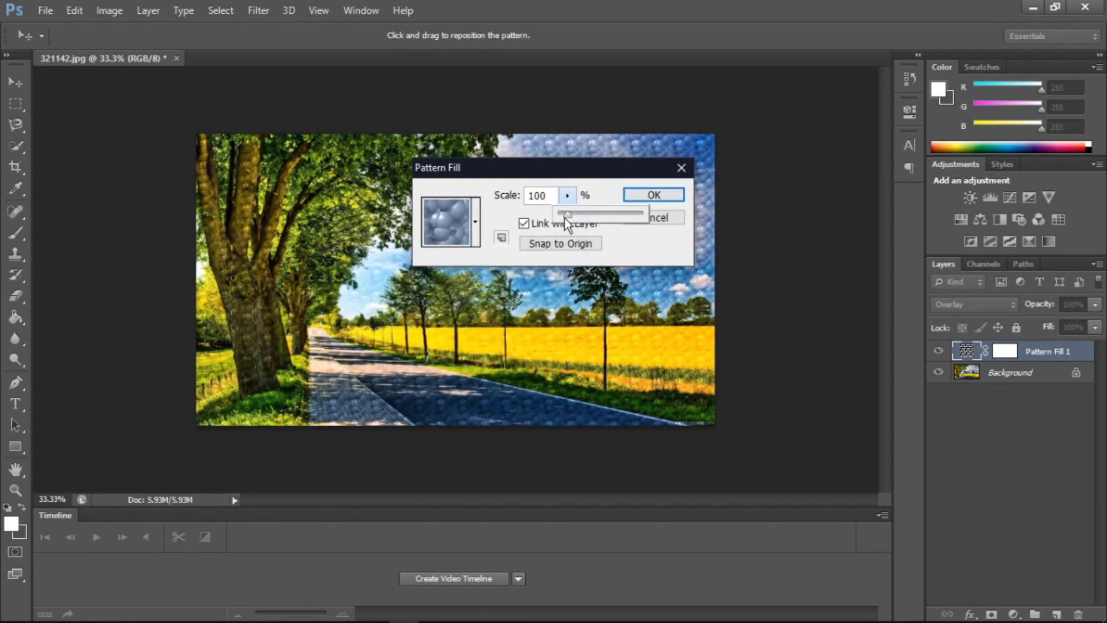
pyautogui.moveTo(565, 217)
pyautogui.mouseDown()
pyautogui.moveTo(593, 218)
pyautogui.moveTo(551, 218)
pyautogui.mouseUp()
pyautogui.click(562, 199)
pyautogui.moveTo(572, 211); pyautogui.dragTo(582, 211)
# - Try unlinking the pattern from the layer and snapping it to the origin, and cancel the pattern fill
pyautogui.click(535, 223)
pyautogui.click(535, 222)
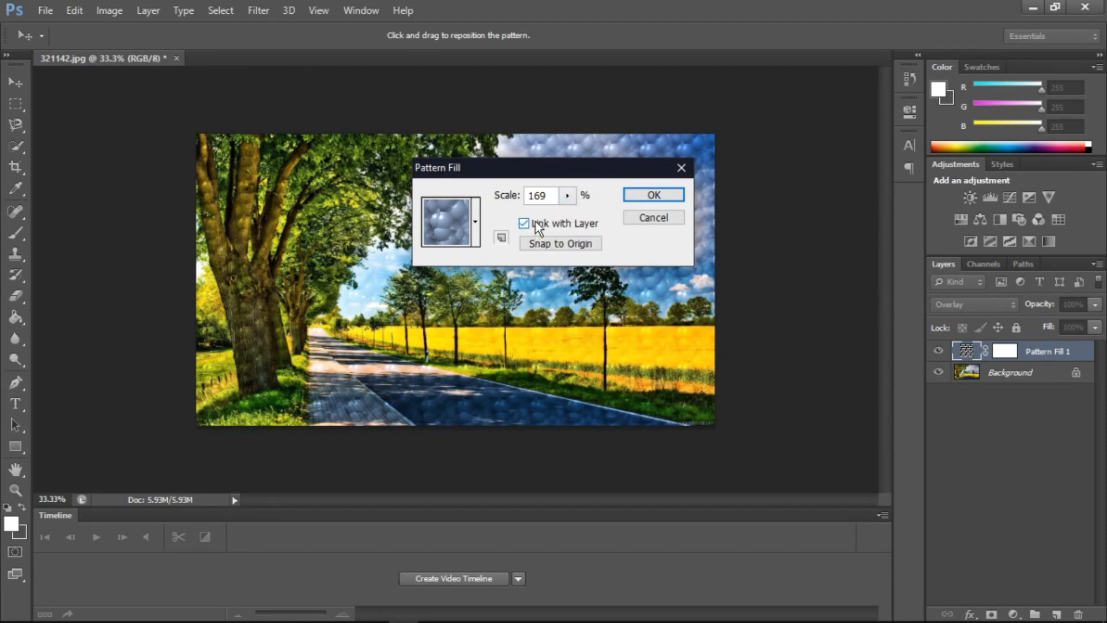
pyautogui.click(533, 243)
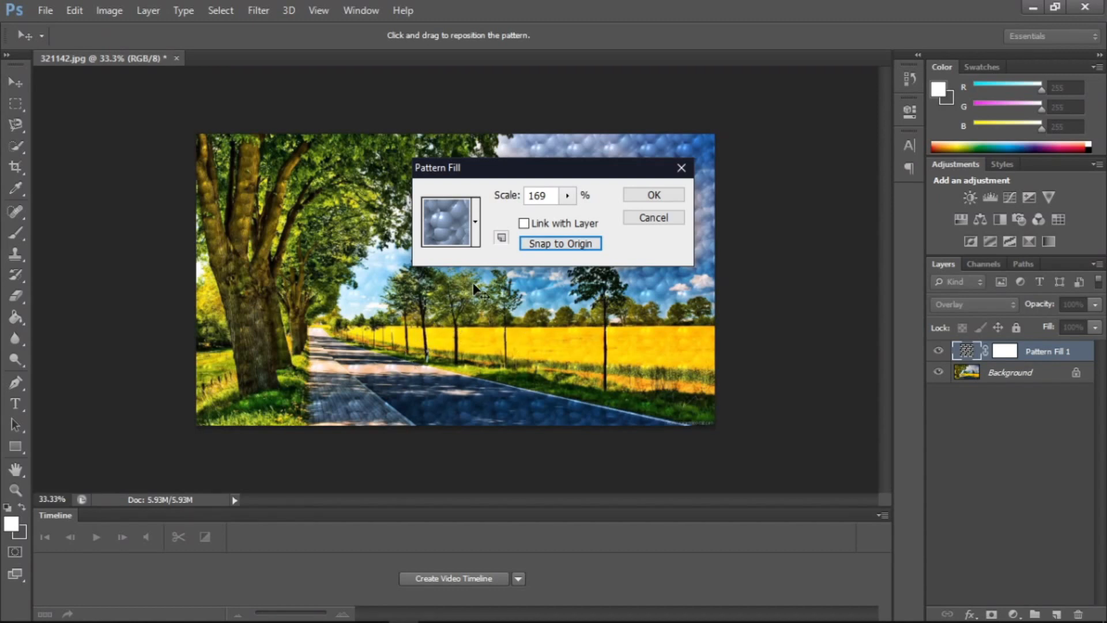
pyautogui.click(660, 215)
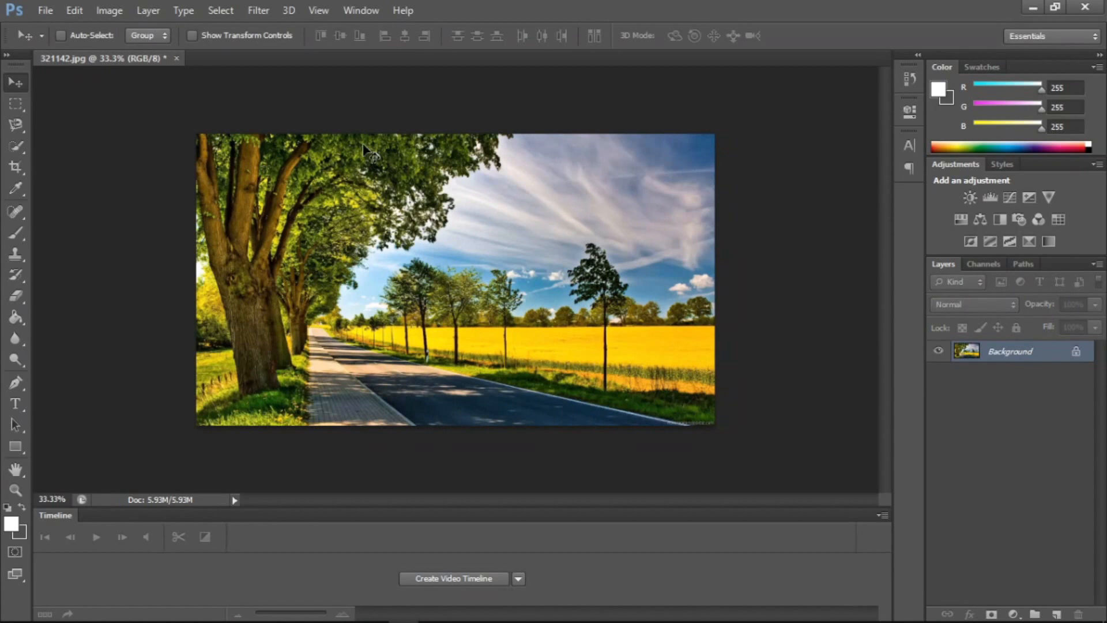